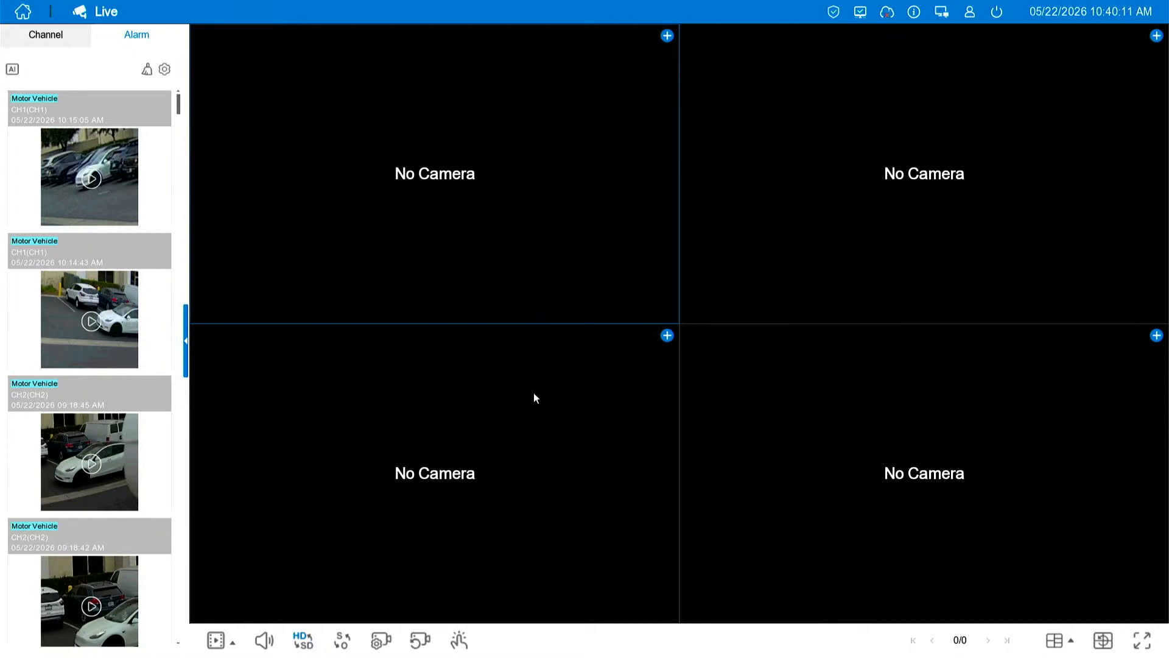
- Open the IP channel configuration and search the network for devices that can be added
{"action": "right_click", "coordinate": [443, 461]}
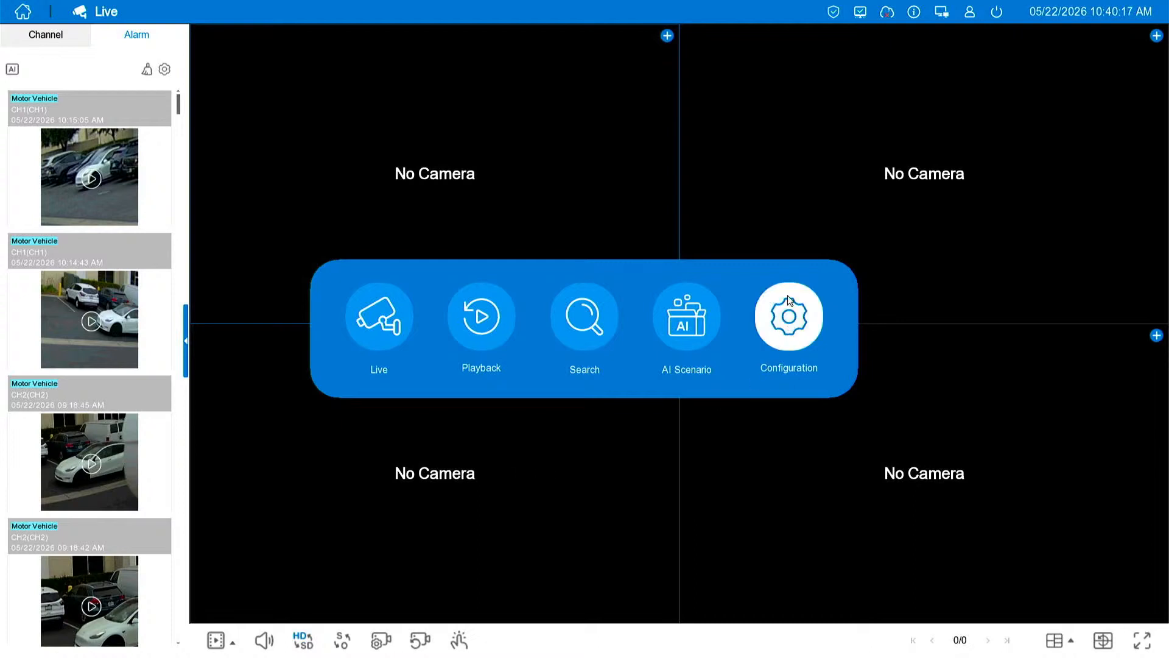
{"action": "left_click", "coordinate": [788, 328]}
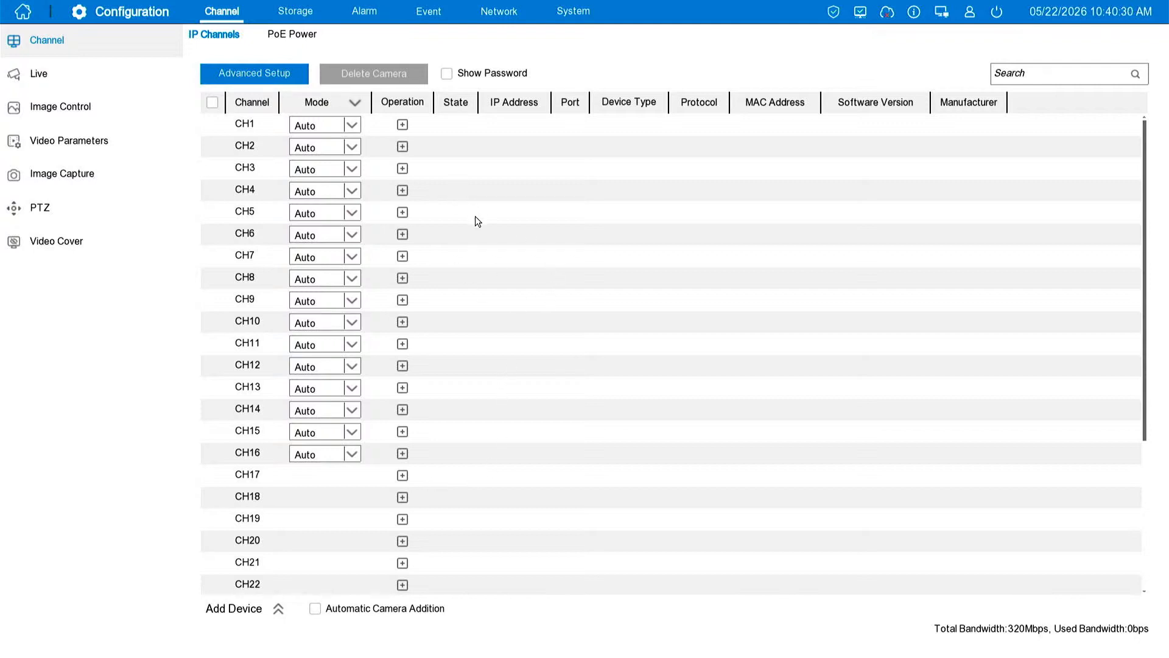
{"action": "left_click", "coordinate": [277, 609]}
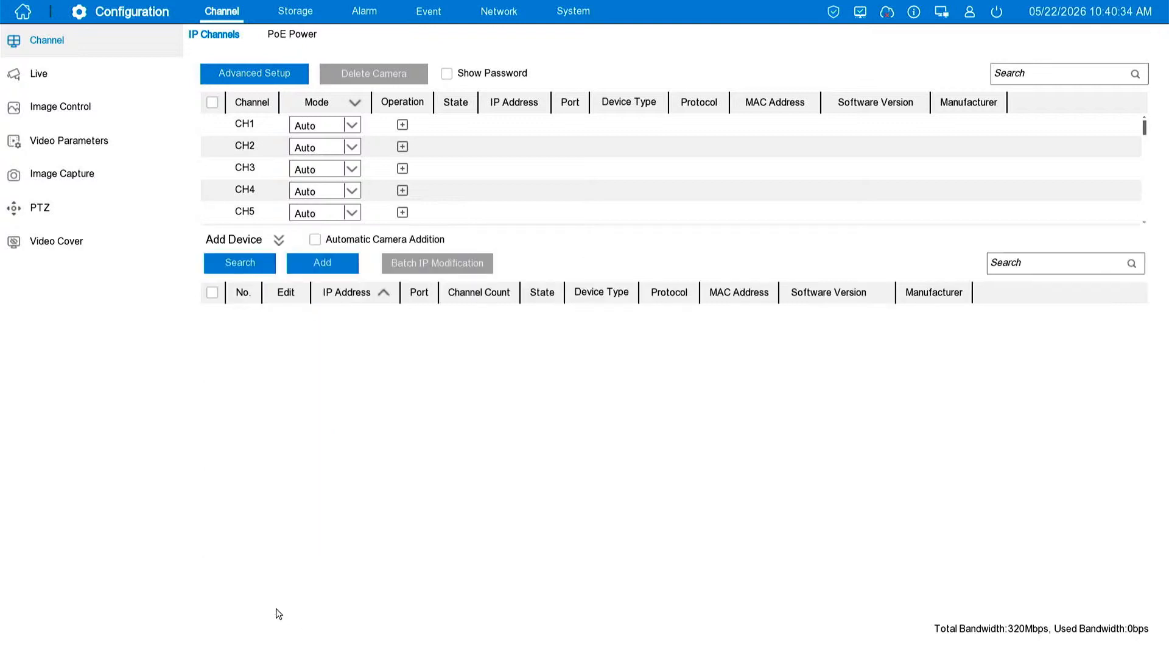
{"action": "left_click", "coordinate": [222, 260]}
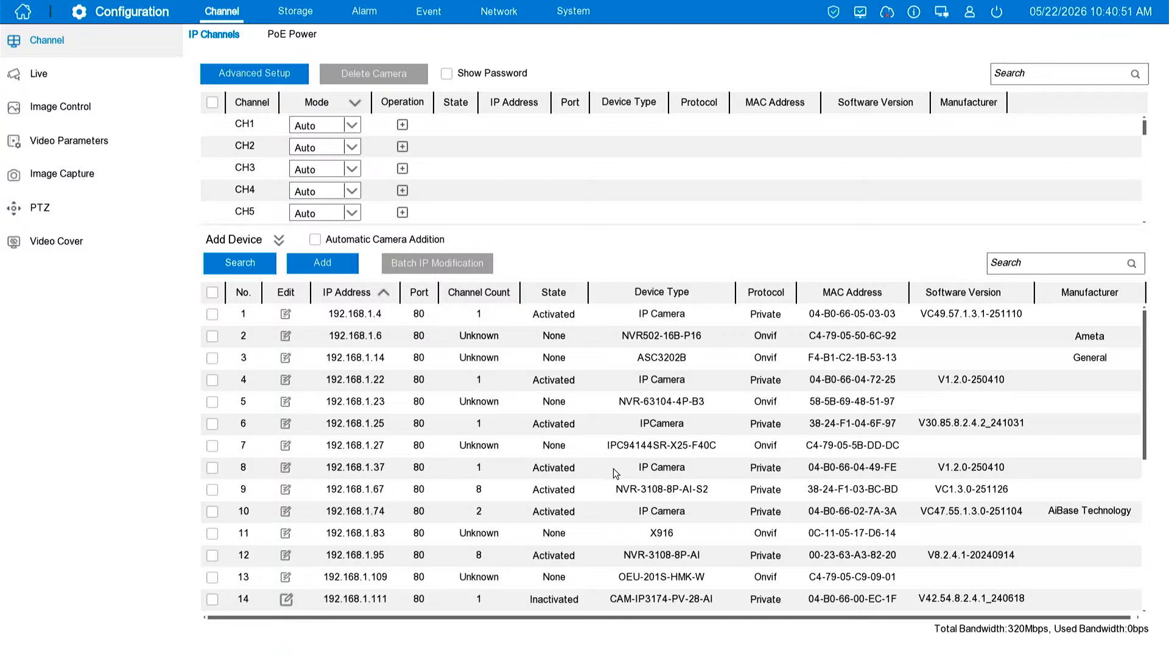
- Add the discovered cameras 192.168.1.25 and 192.168.1.182 as IP channels, keeping the default login, automatic port, protocol and camera mode
{"action": "left_click", "coordinate": [655, 428]}
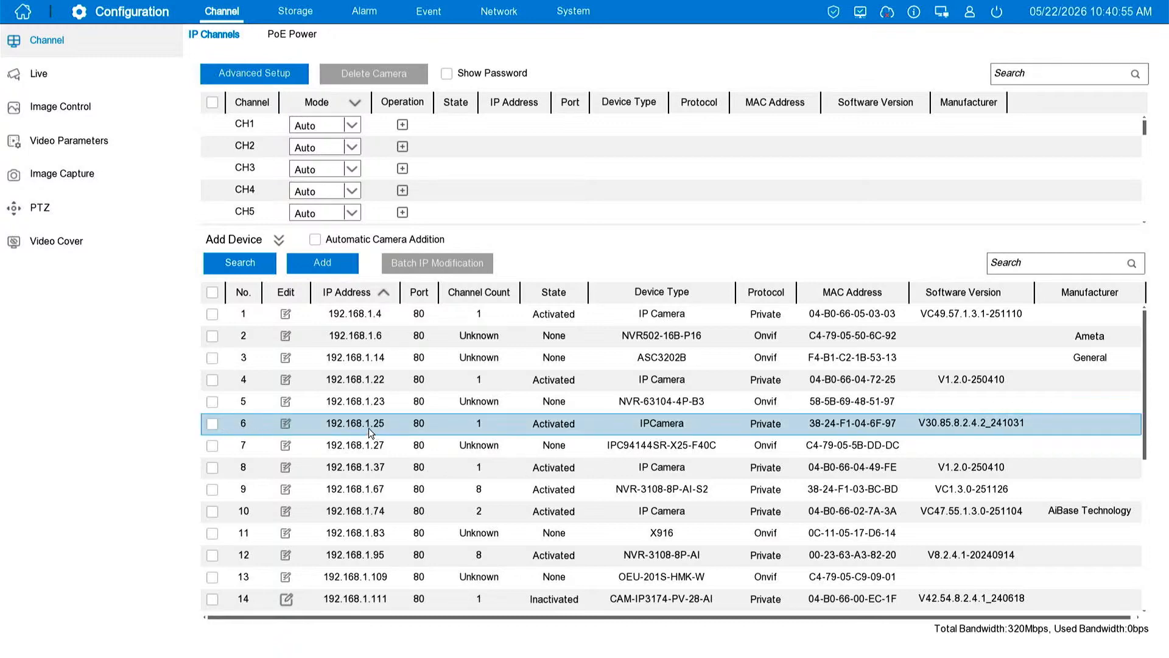
{"action": "left_click", "coordinate": [213, 424]}
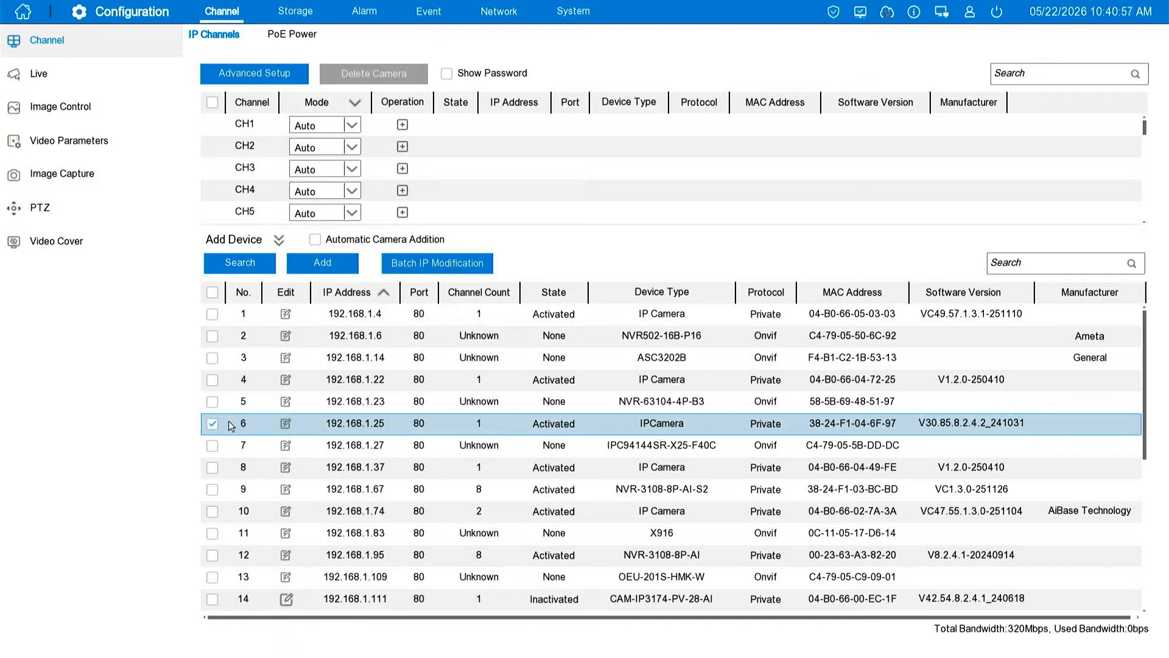
{"action": "scroll", "coordinate": [332, 434], "scroll_direction": "down", "scroll_amount": 3}
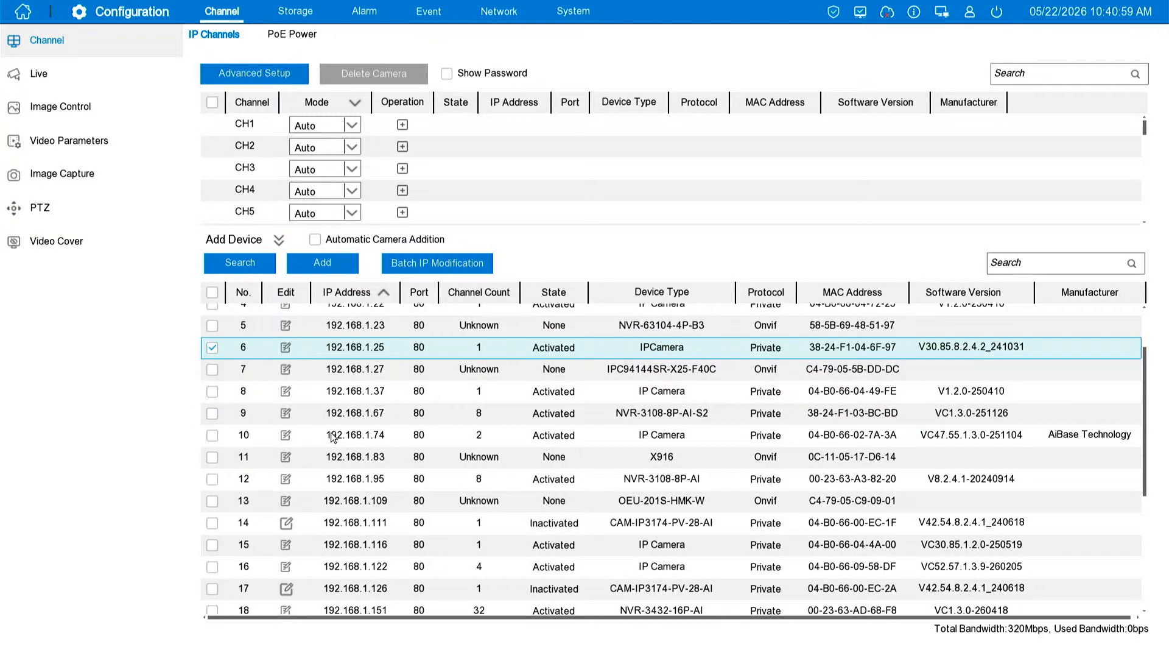
{"action": "scroll", "coordinate": [332, 436], "scroll_direction": "down", "scroll_amount": 4}
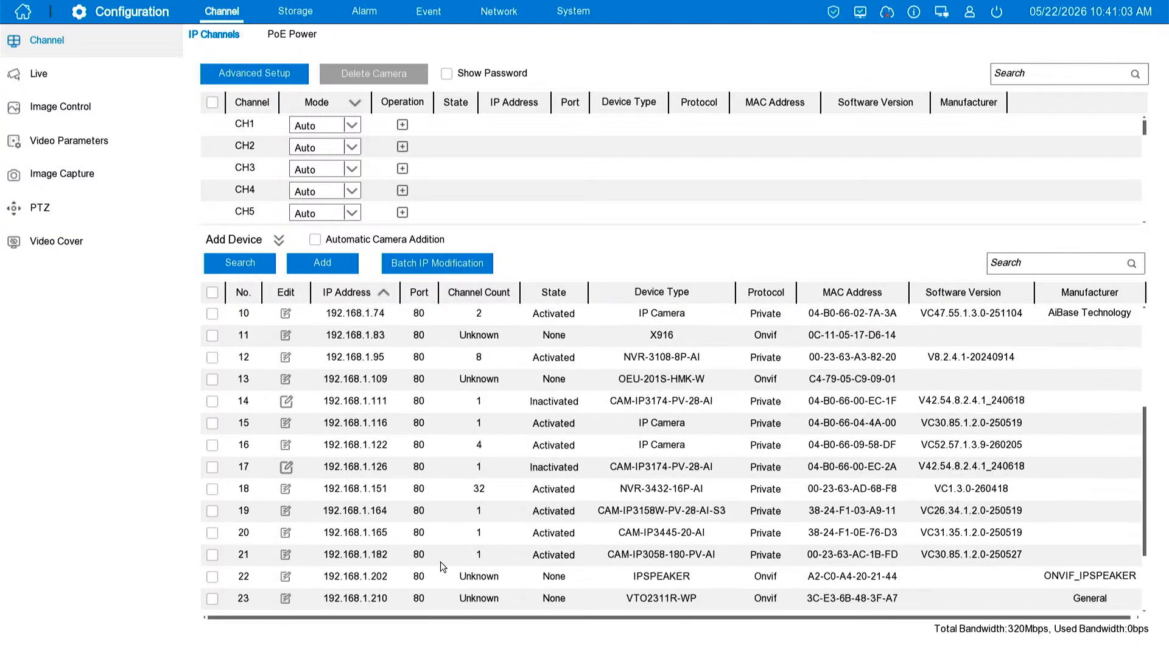
{"action": "left_click", "coordinate": [637, 560]}
{"action": "left_click", "coordinate": [212, 555]}
{"action": "left_click", "coordinate": [321, 264]}
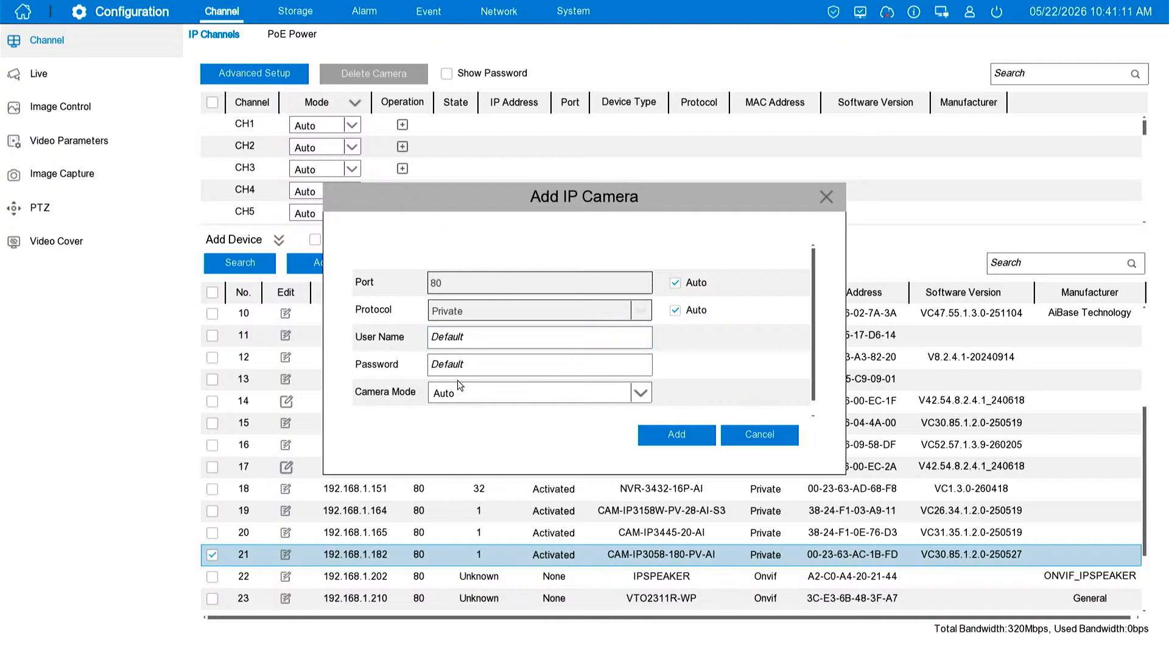
{"action": "left_click", "coordinate": [654, 431]}
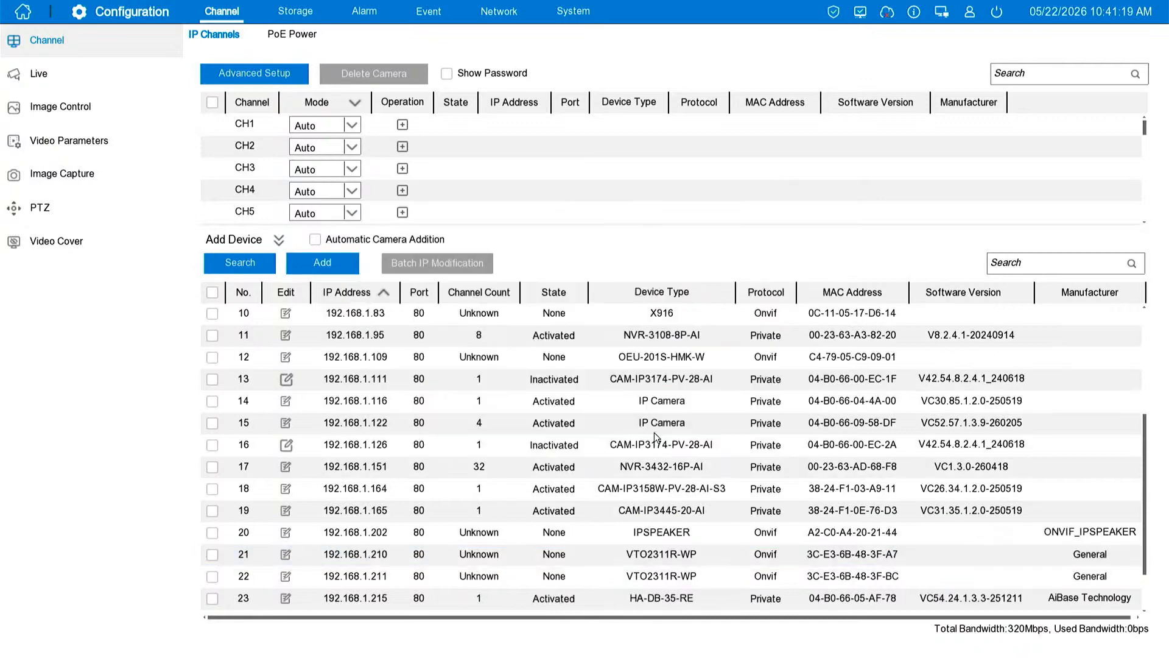
- Collapse the Add Device list and check the state of channels CH1 and CH2
{"action": "left_click", "coordinate": [278, 243]}
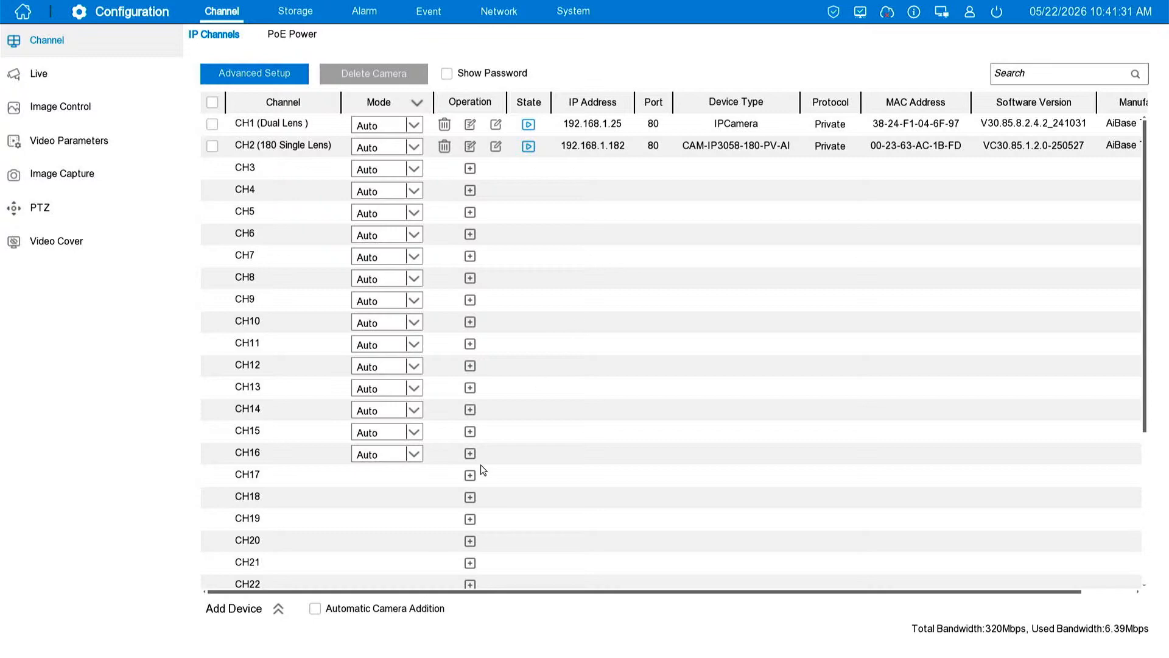
{"action": "left_click", "coordinate": [528, 124]}
{"action": "left_click", "coordinate": [542, 138]}
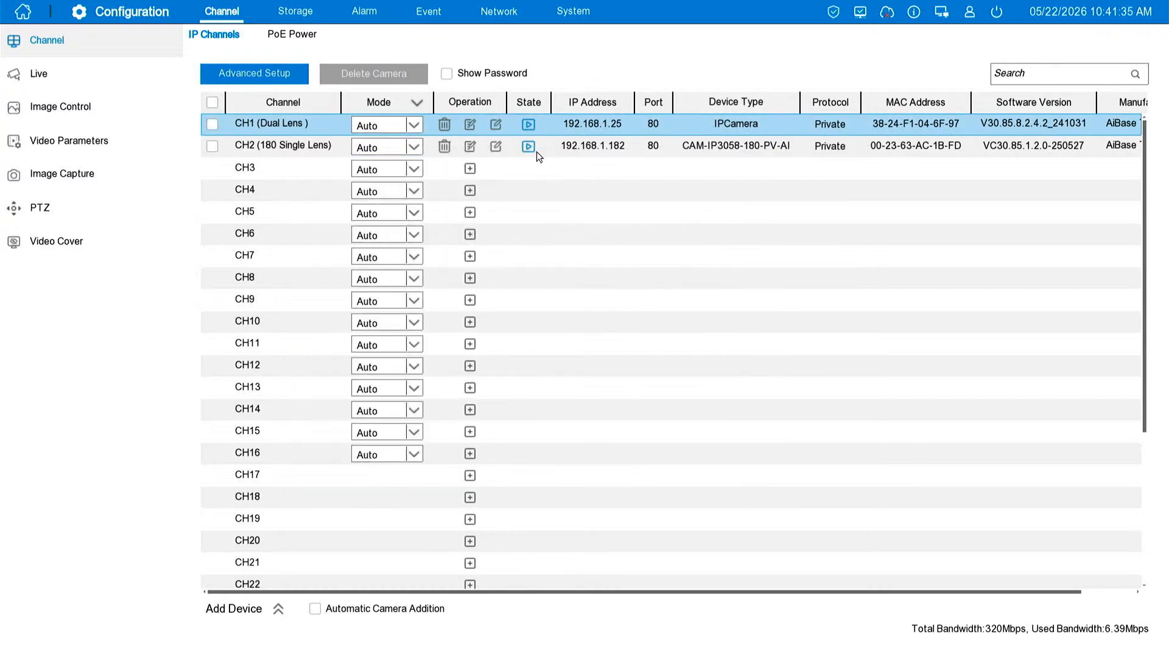
{"action": "left_click", "coordinate": [529, 147]}
- Return to the live view and inspect the CH1 and CH2 images enlarged one after the other, restoring the camera grid each time
{"action": "right_click", "coordinate": [613, 327]}
{"action": "right_click", "coordinate": [599, 330]}
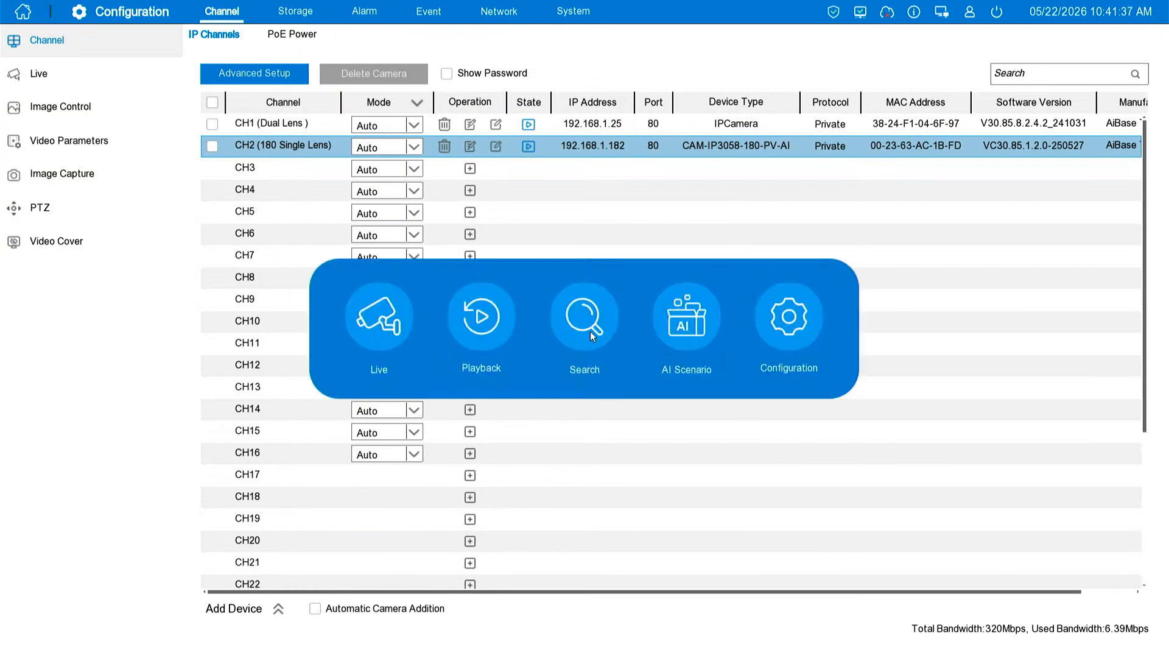
{"action": "left_click", "coordinate": [405, 331]}
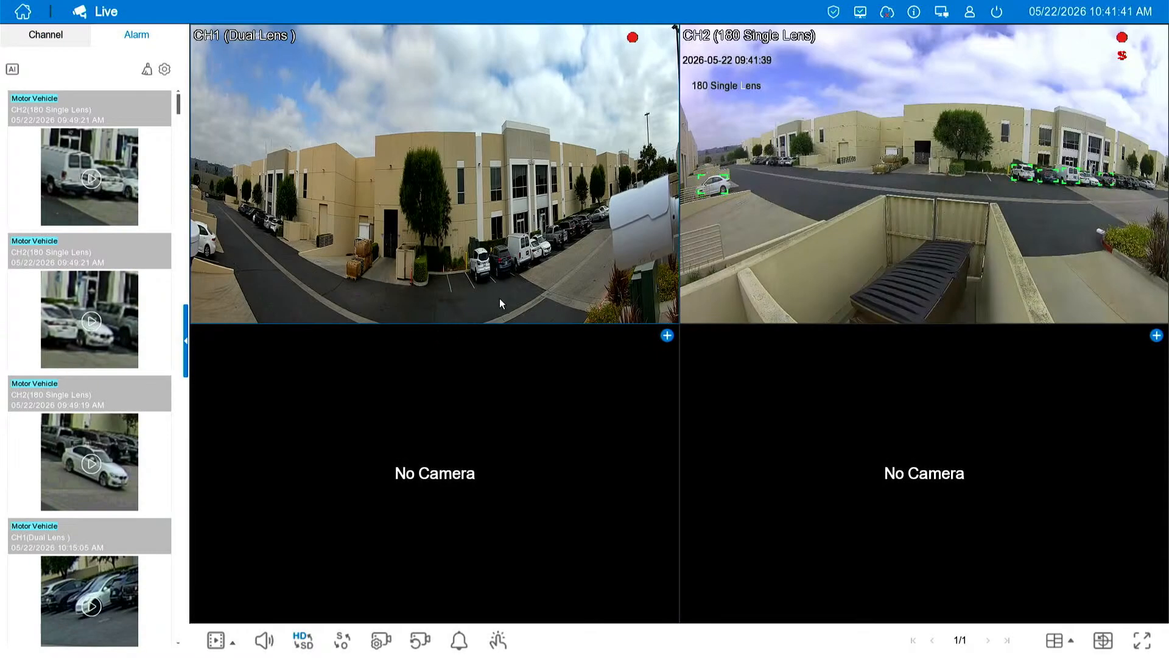
{"action": "double_click", "coordinate": [276, 244]}
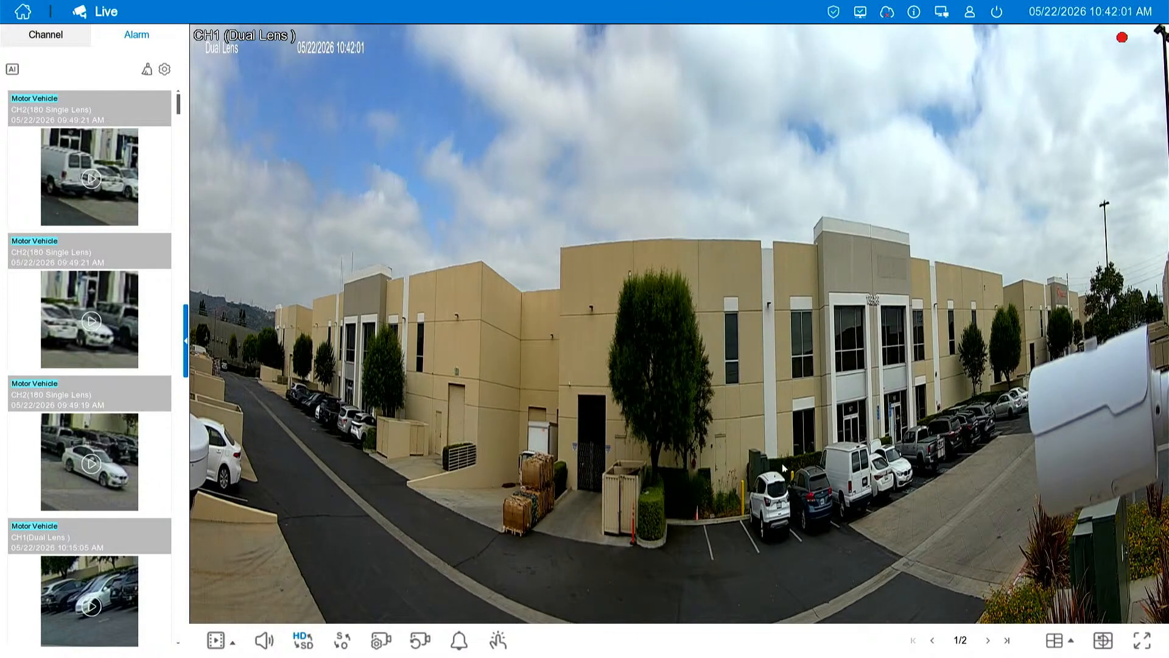
{"action": "double_click", "coordinate": [298, 452]}
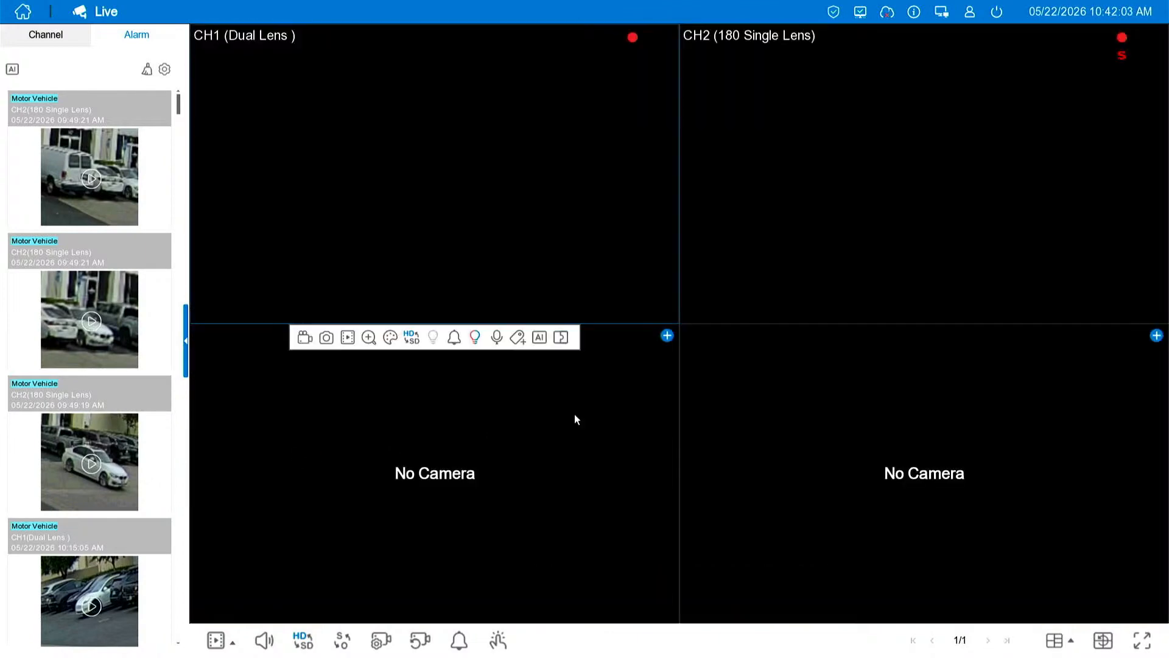
{"action": "double_click", "coordinate": [852, 209]}
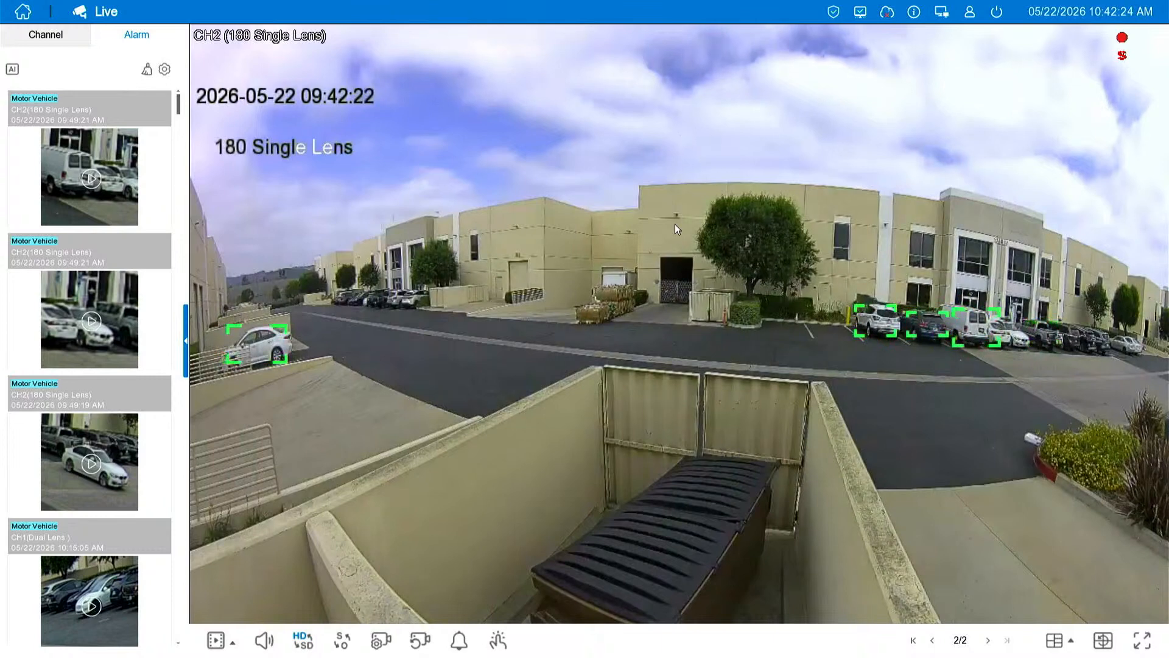
{"action": "double_click", "coordinate": [645, 403]}
{"action": "left_click", "coordinate": [766, 403]}
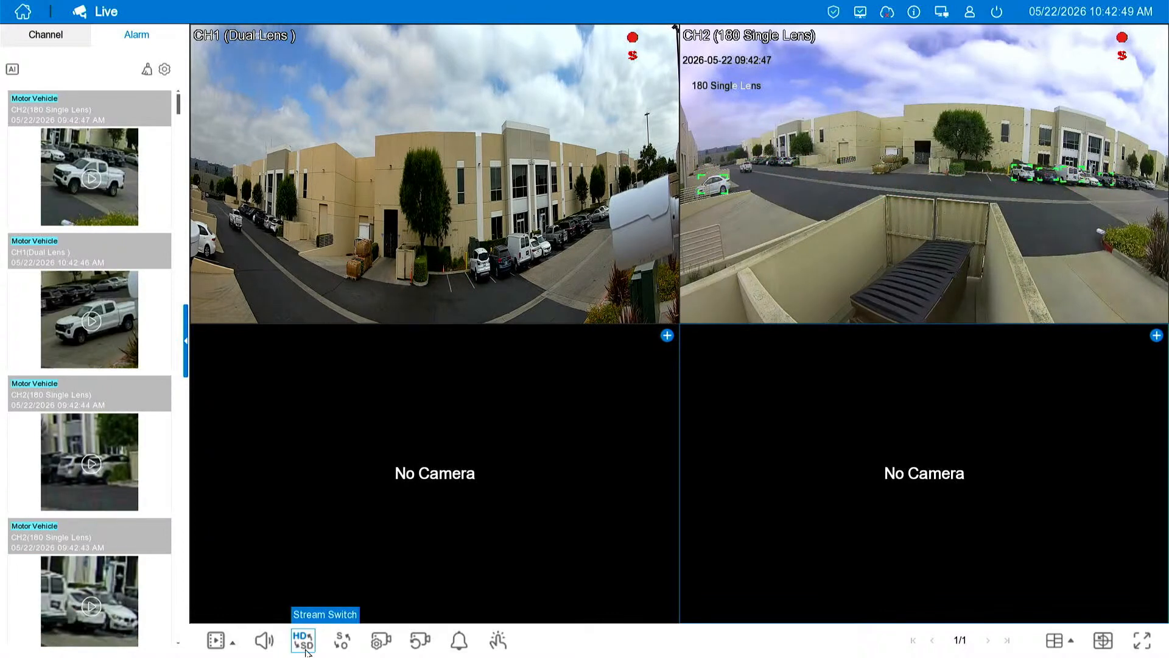
- Adjust the audio volume of the live view
{"action": "left_click", "coordinate": [270, 644]}
{"action": "left_click_drag", "start_coordinate": [269, 568], "coordinate": [266, 569]}
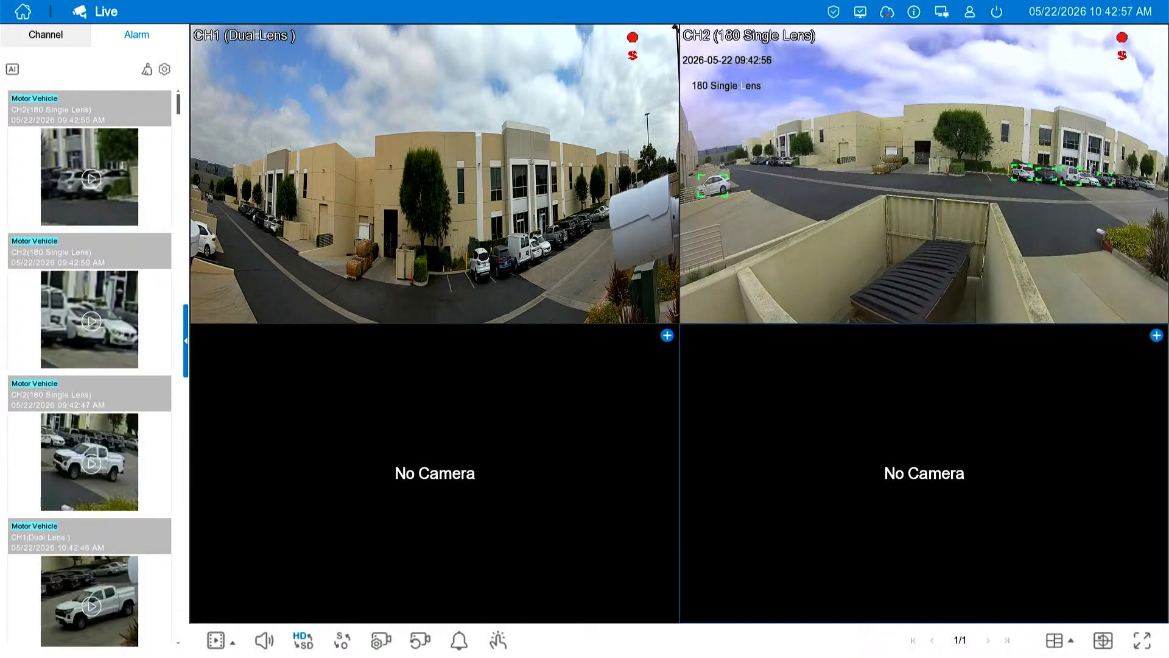
- Try the 16-, 25-, 36- and 2-camera live layouts, ending with the 4-camera layout
{"action": "left_click", "coordinate": [1051, 641]}
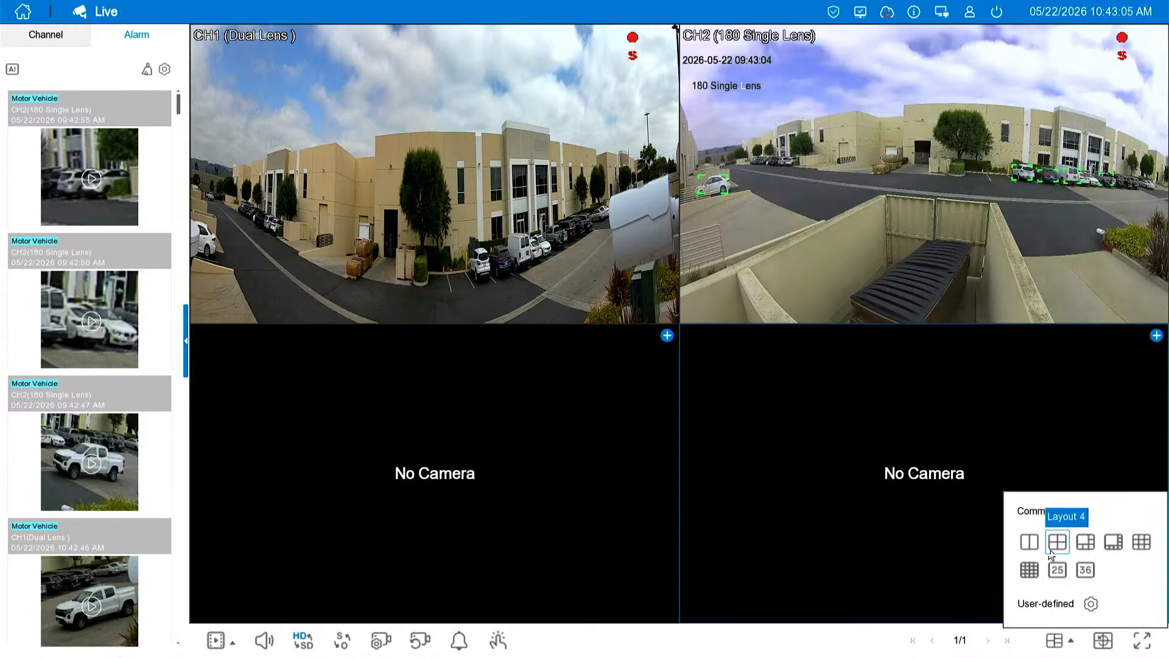
{"action": "left_click", "coordinate": [1030, 569]}
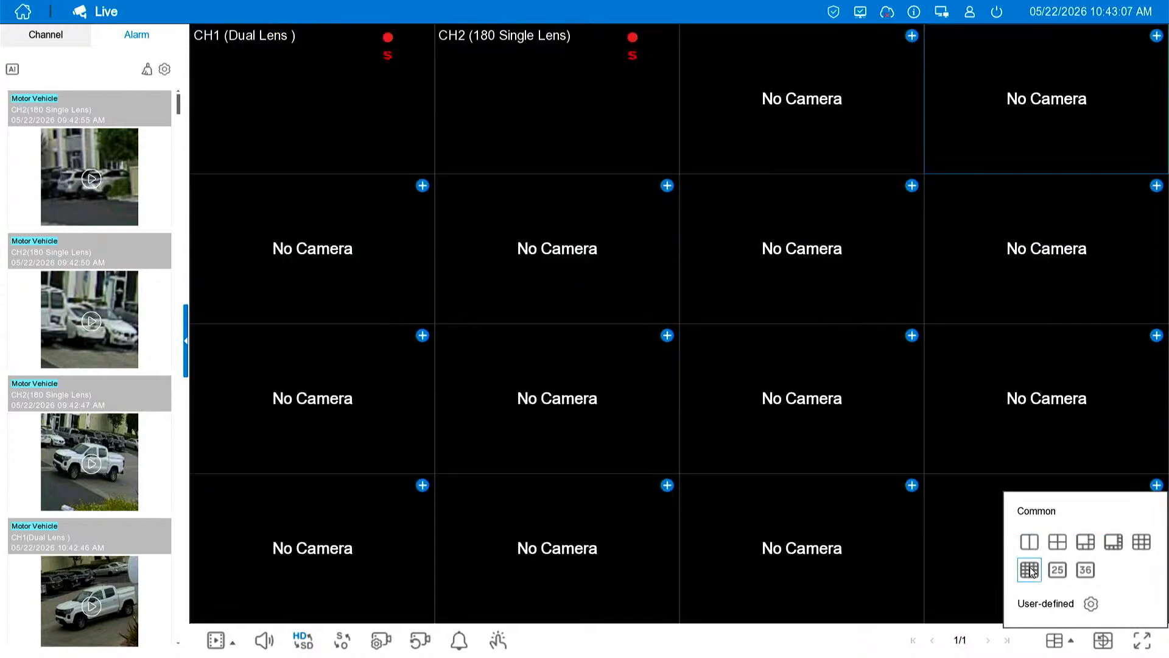
{"action": "left_click", "coordinate": [1069, 575]}
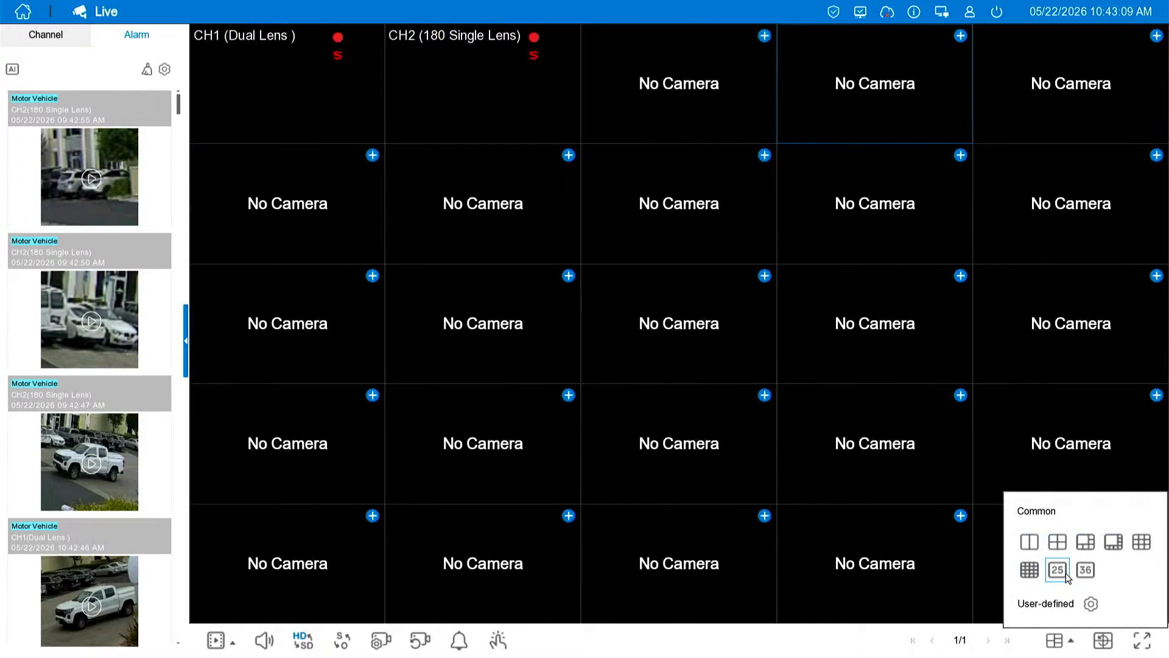
{"action": "left_click", "coordinate": [1086, 574]}
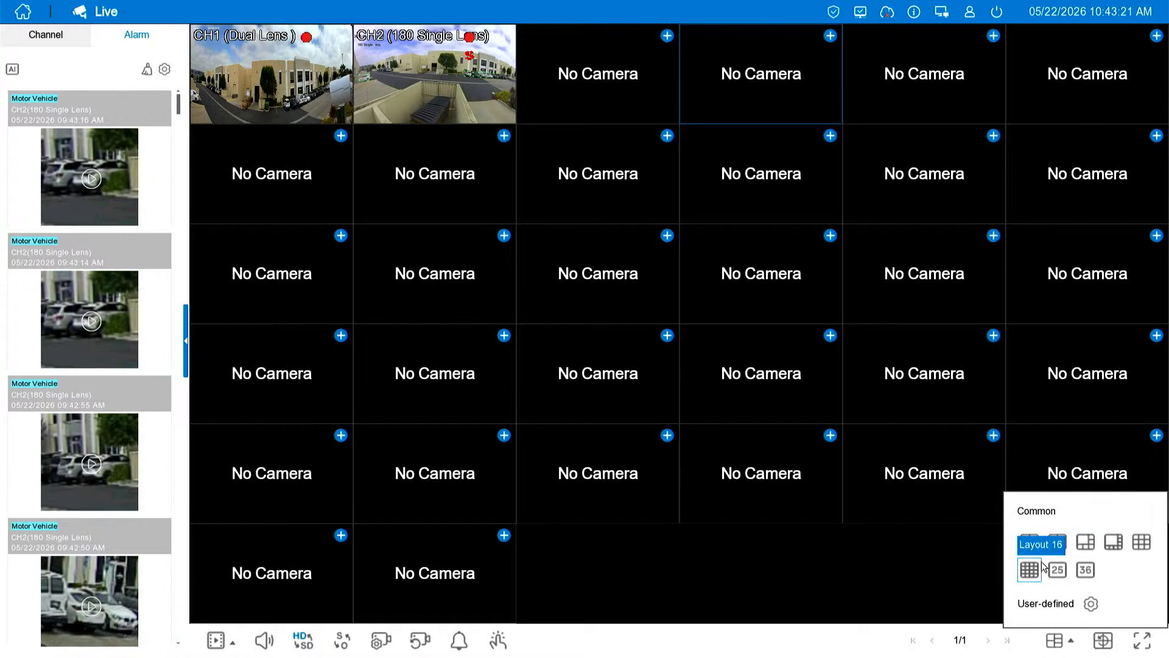
{"action": "left_click", "coordinate": [1030, 544]}
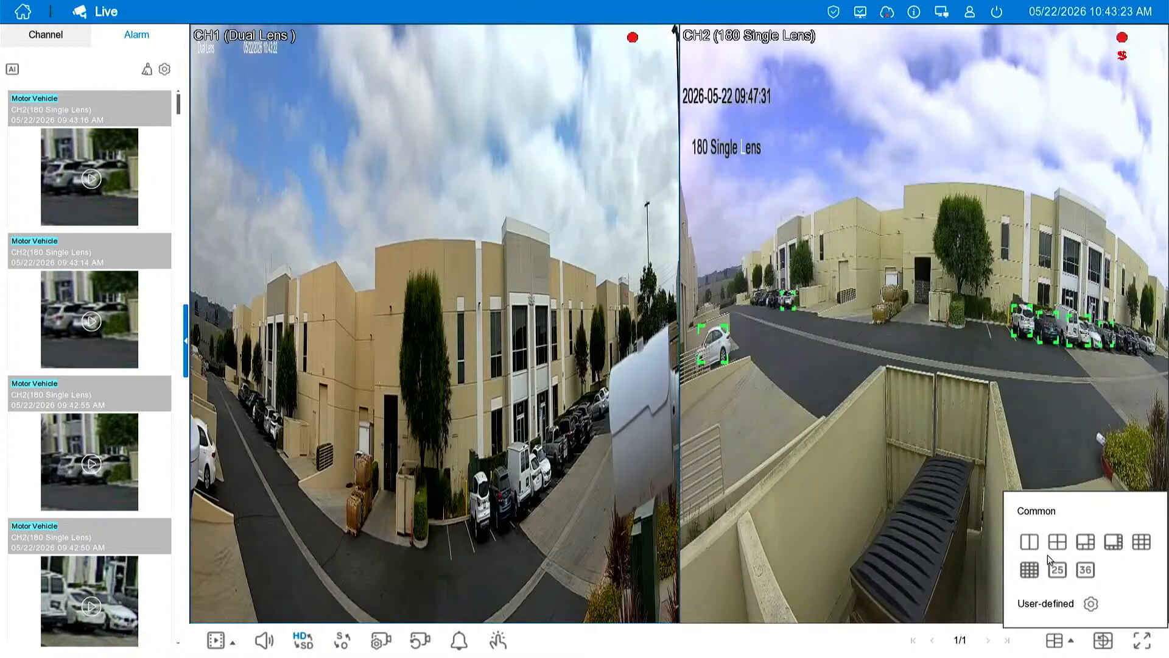
{"action": "left_click", "coordinate": [1057, 541]}
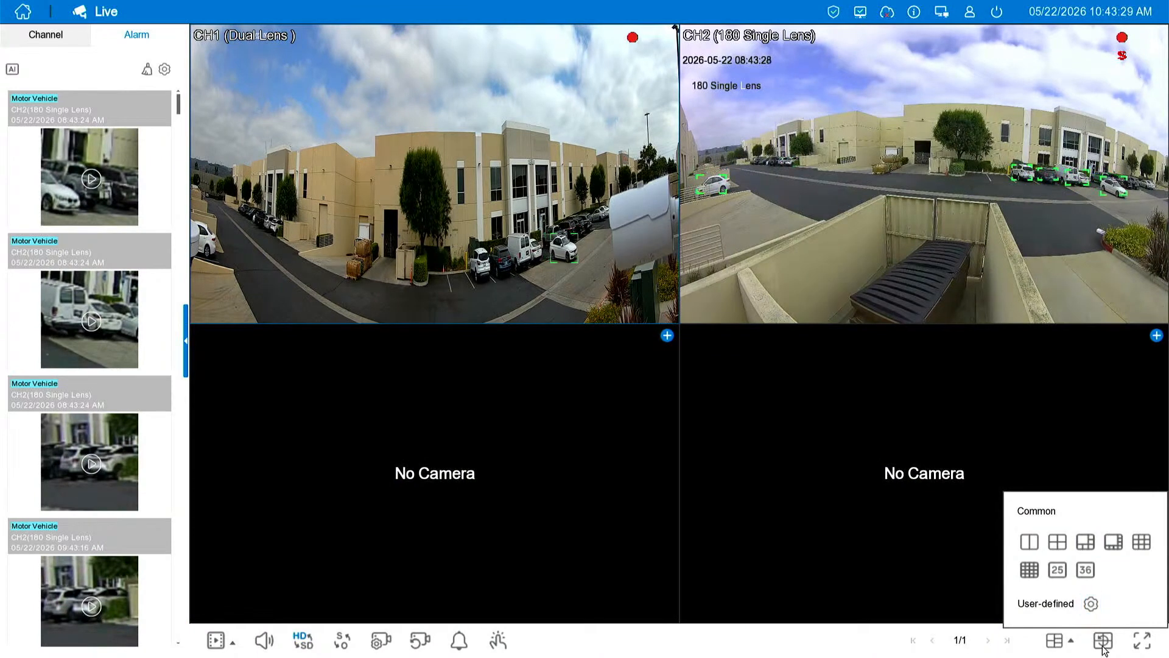
{"action": "left_click", "coordinate": [1017, 644]}
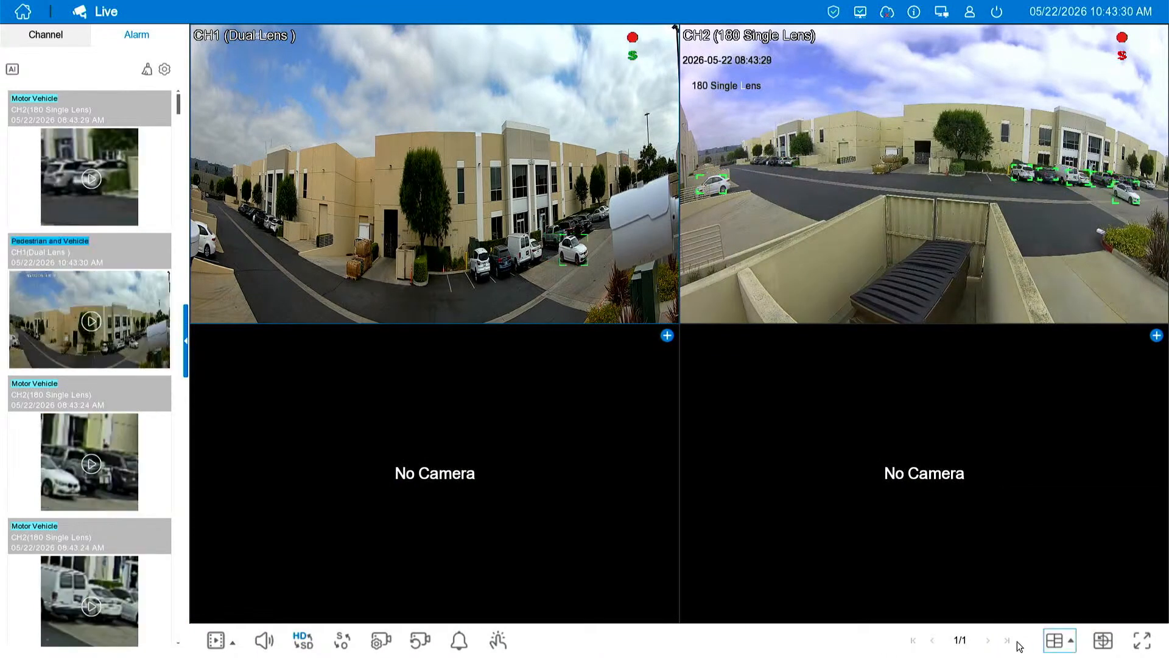
- Start the automatic channel rotation in live view, and end it by returning to the 4-camera grid
{"action": "left_click", "coordinate": [1095, 647]}
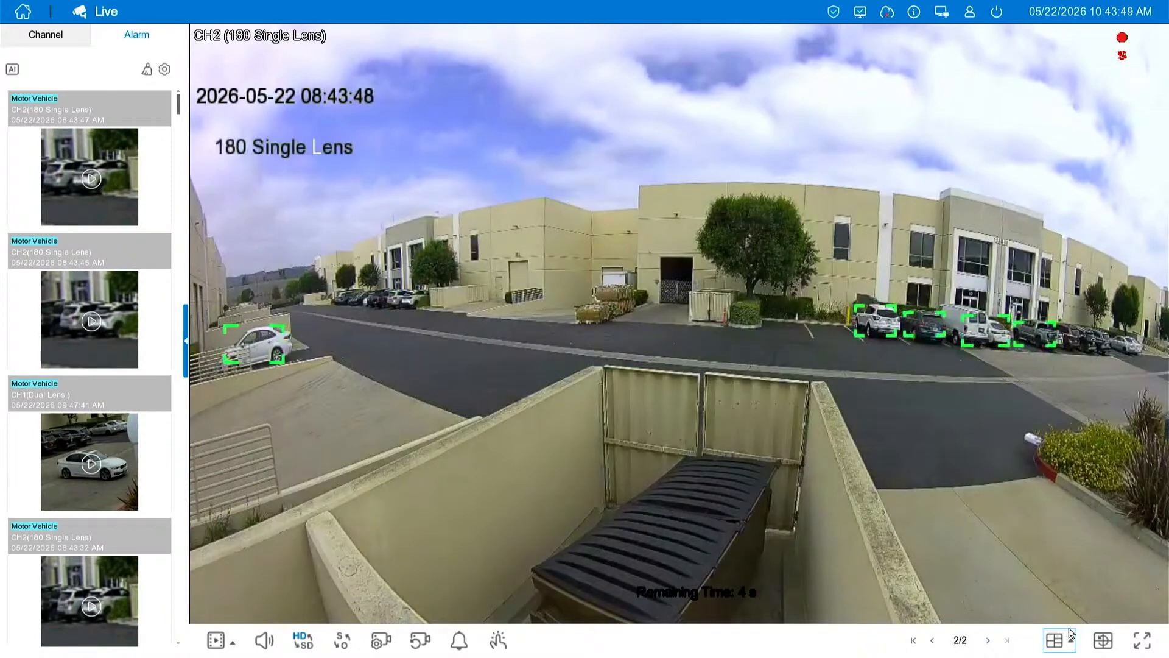
{"action": "left_click", "coordinate": [1065, 635]}
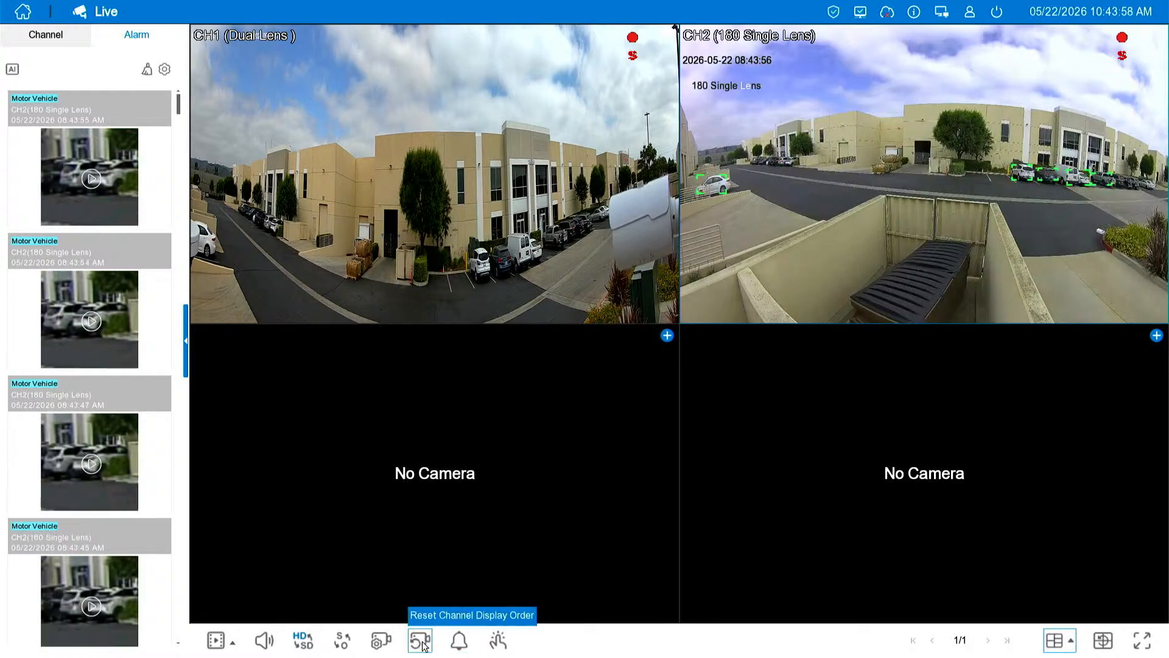
- Switch to recording playback and play the May 21, 2026 footage of both channels from about 09:35
{"action": "left_click", "coordinate": [216, 641]}
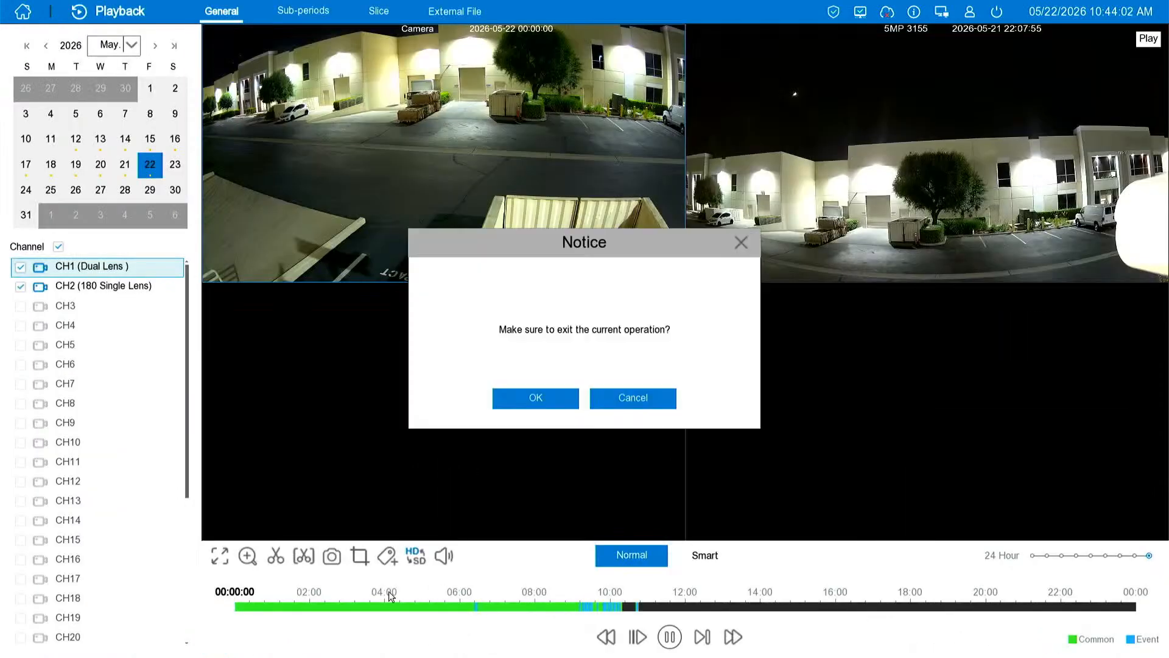
{"action": "left_click", "coordinate": [531, 398]}
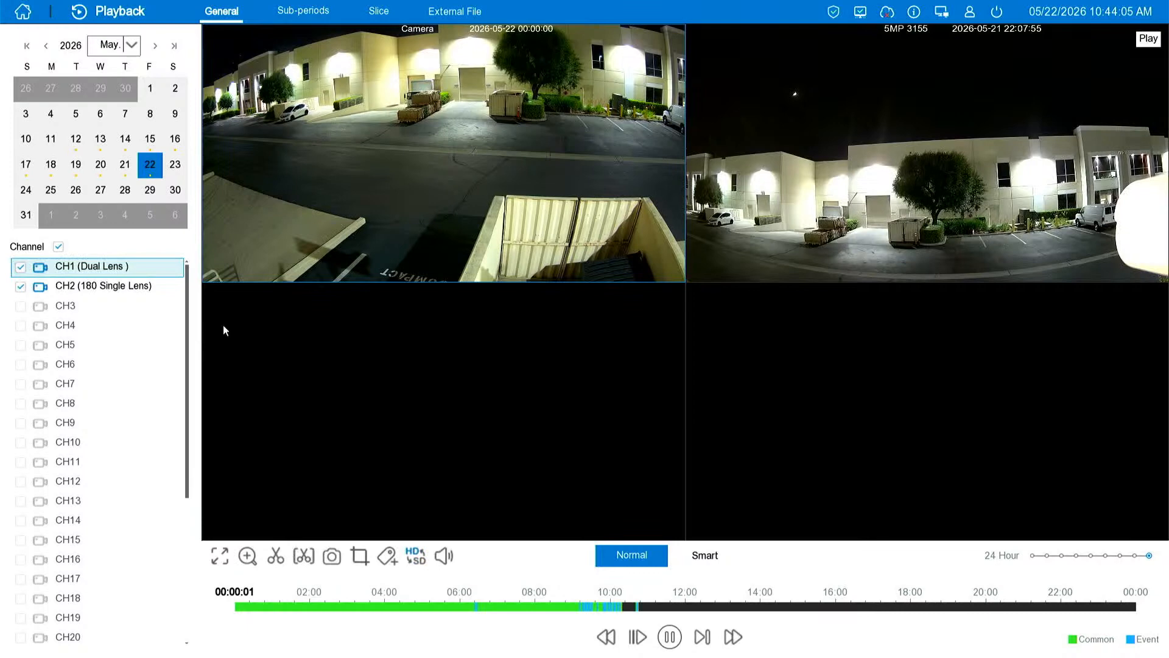
{"action": "left_click", "coordinate": [124, 163]}
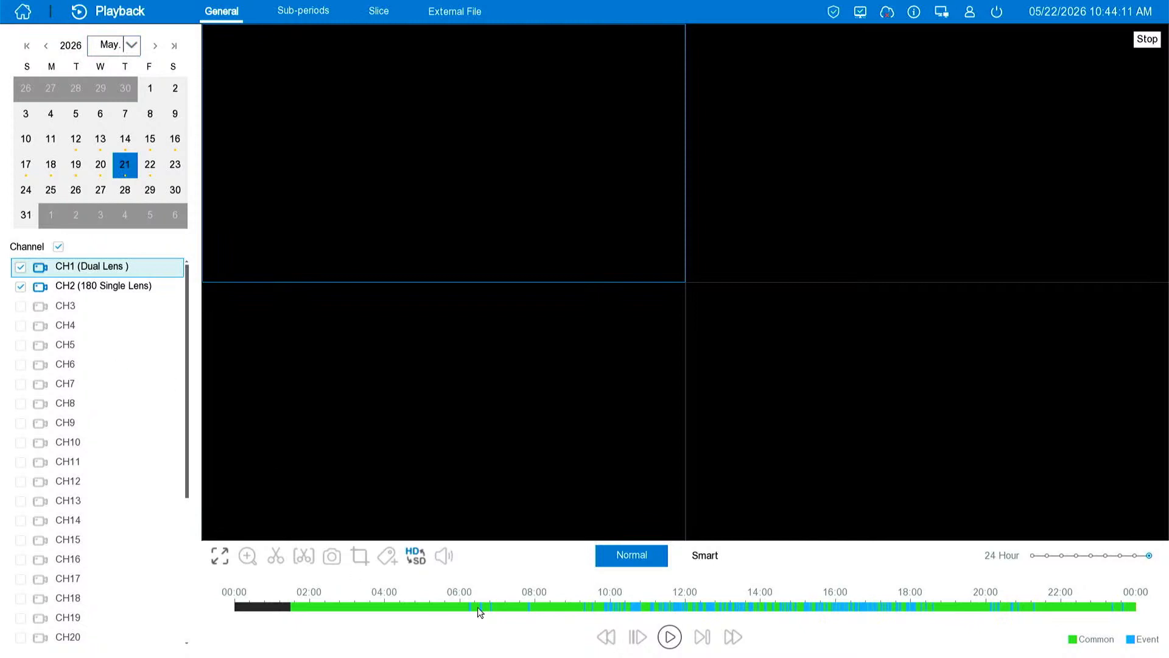
{"action": "left_click", "coordinate": [595, 605]}
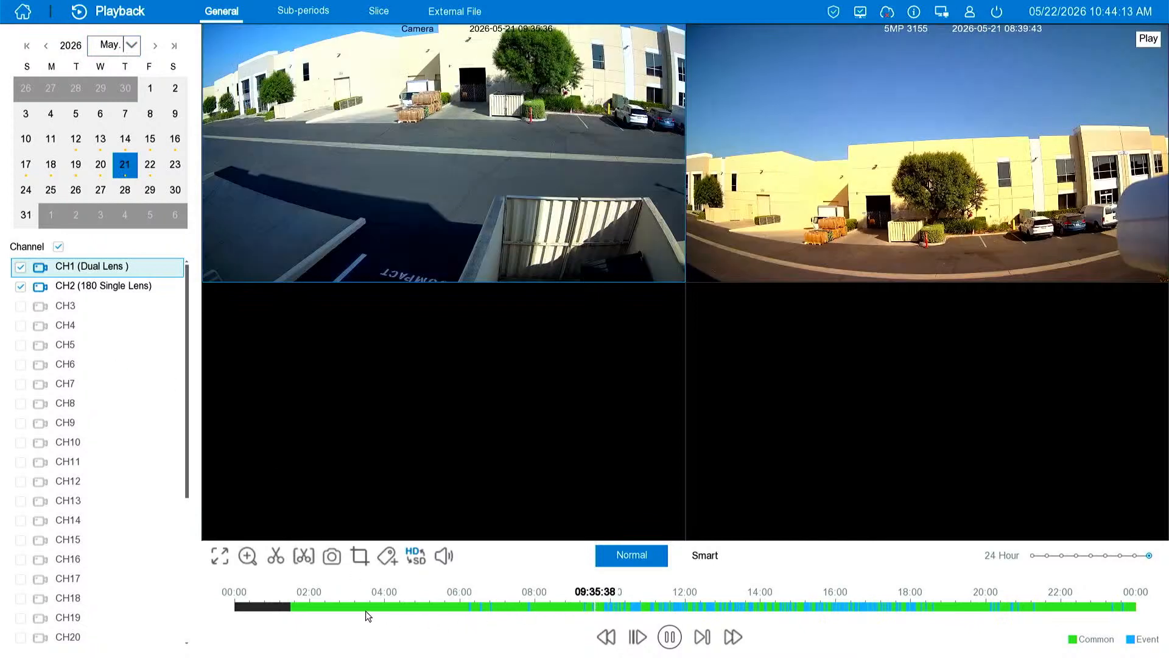
- Jump to other times in the May 21 recording, ending at about 10:17, and zoom the timeline to a 30-minute span
{"action": "left_click", "coordinate": [313, 605]}
{"action": "left_click", "coordinate": [546, 606]}
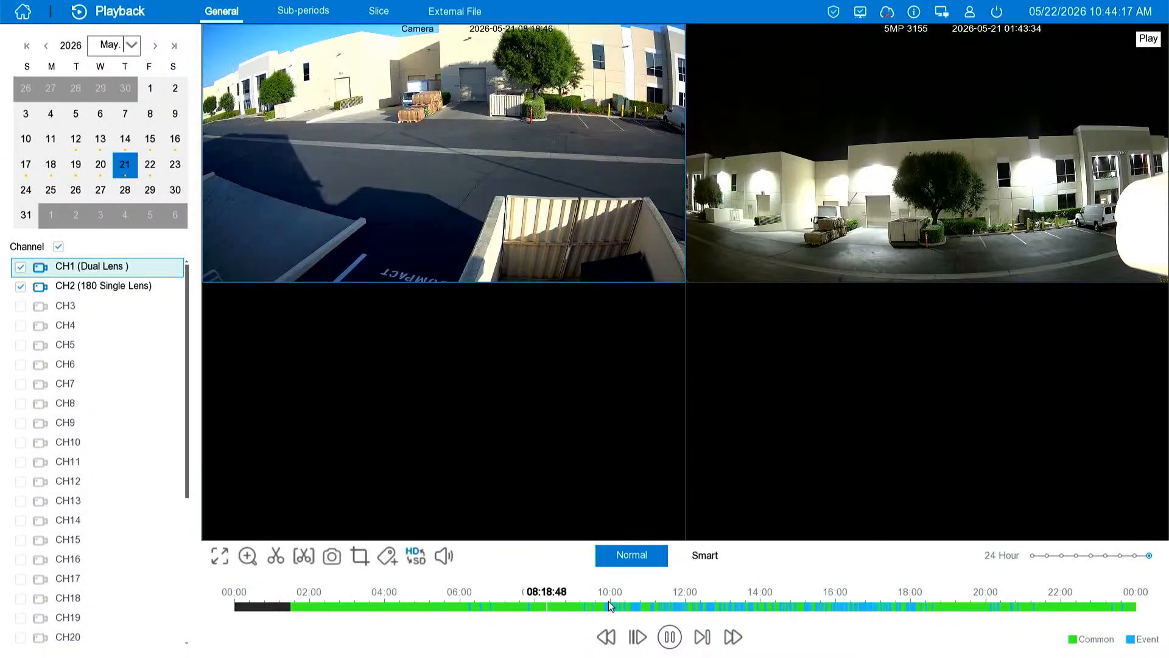
{"action": "left_click", "coordinate": [621, 608]}
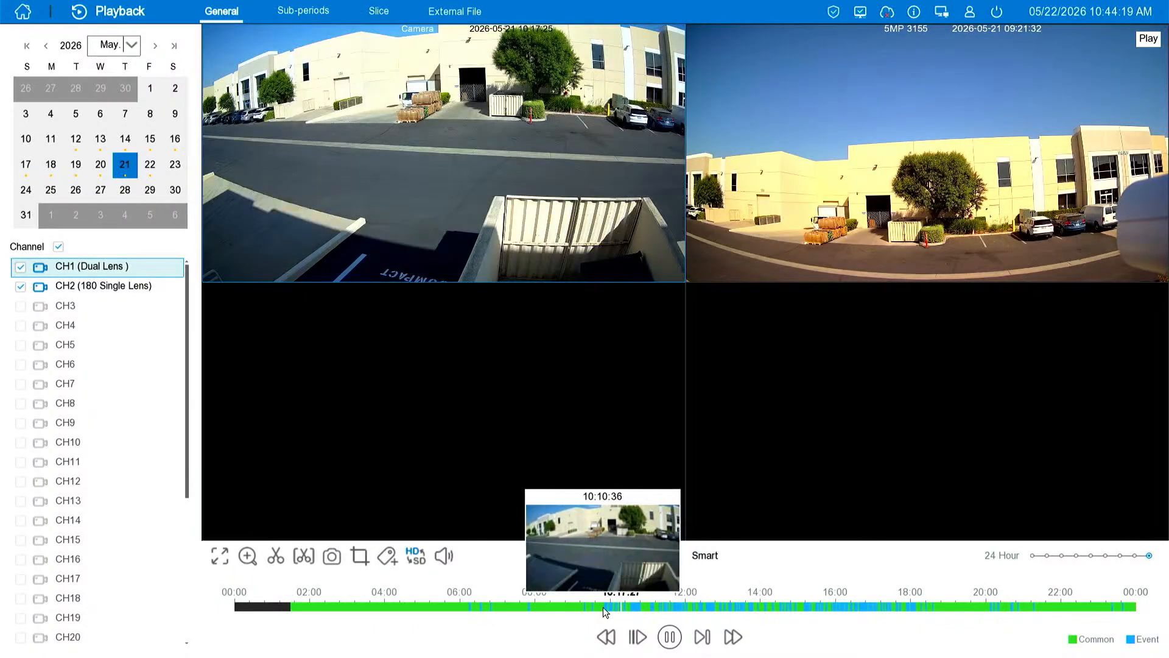
{"action": "scroll", "coordinate": [1036, 600], "scroll_direction": "up", "scroll_amount": 8}
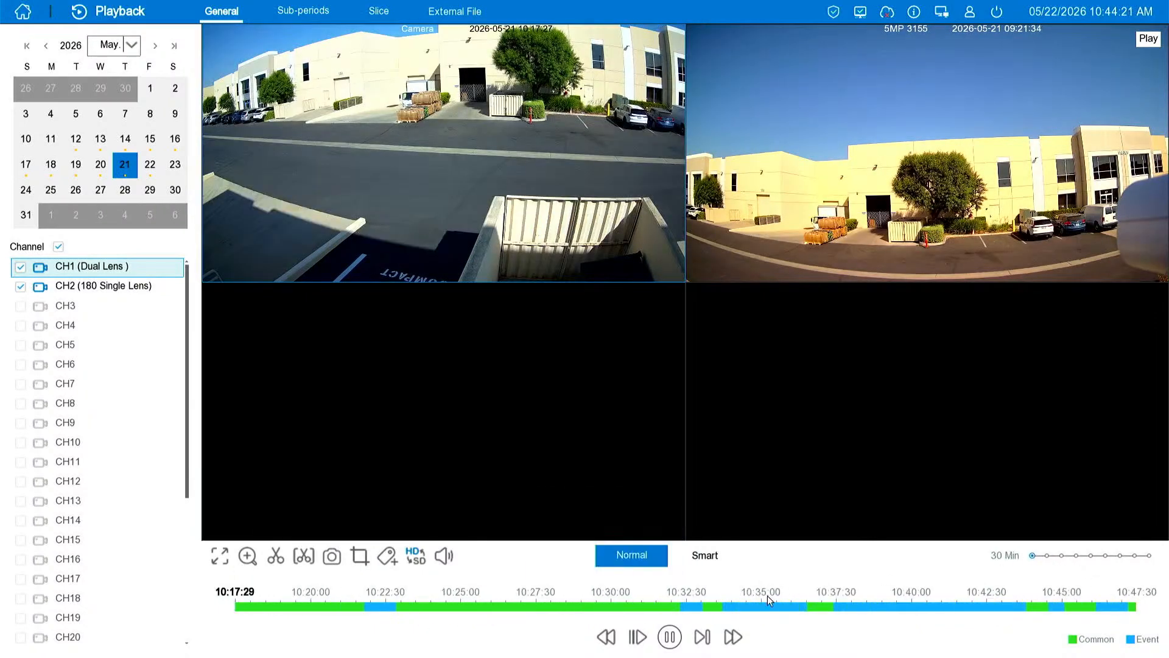
- Jump to about 10:32 in the May 21 recording and mark a clip running to about 10:40
{"action": "left_click", "coordinate": [681, 606]}
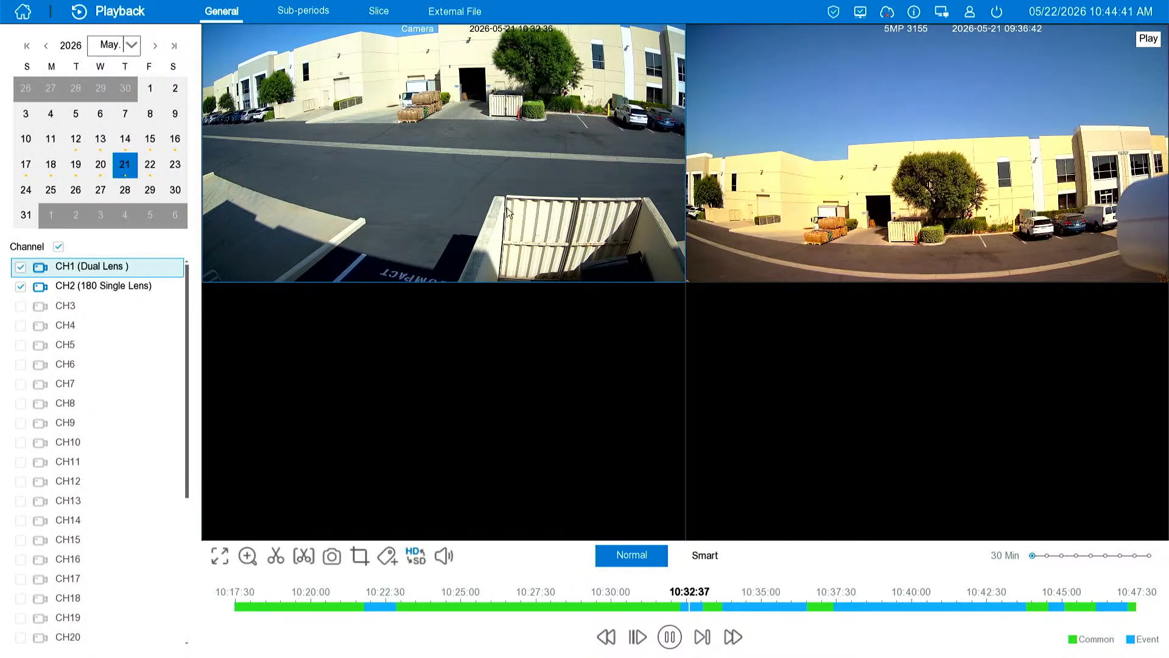
{"action": "left_click", "coordinate": [276, 556]}
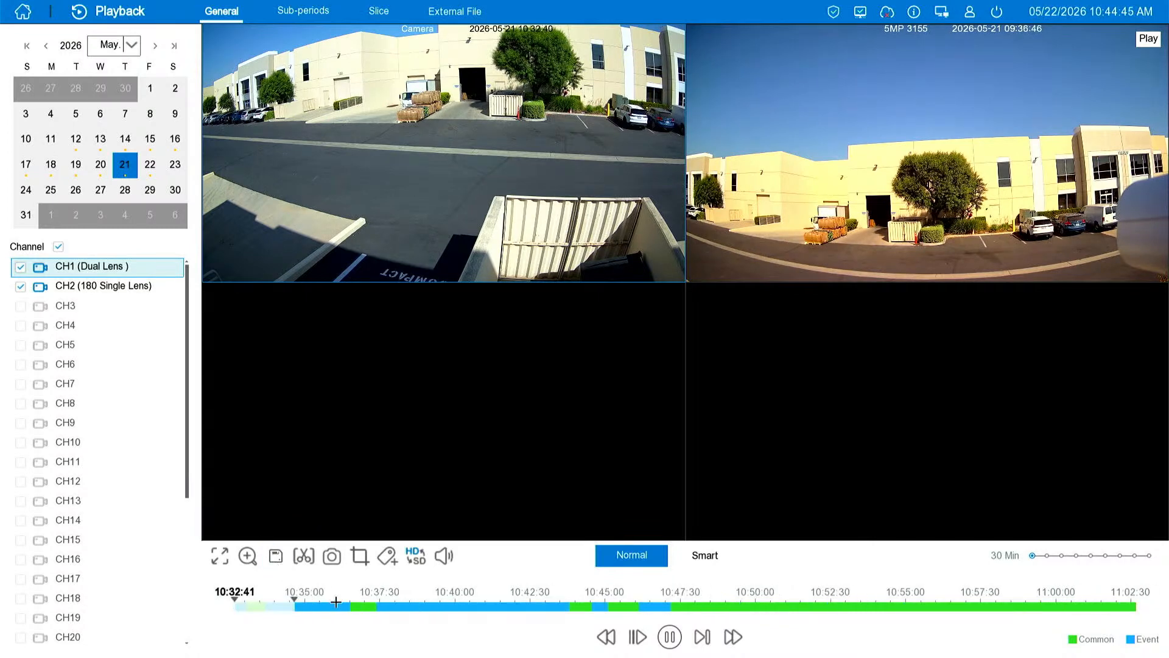
{"action": "left_click_drag", "start_coordinate": [292, 603], "coordinate": [448, 614]}
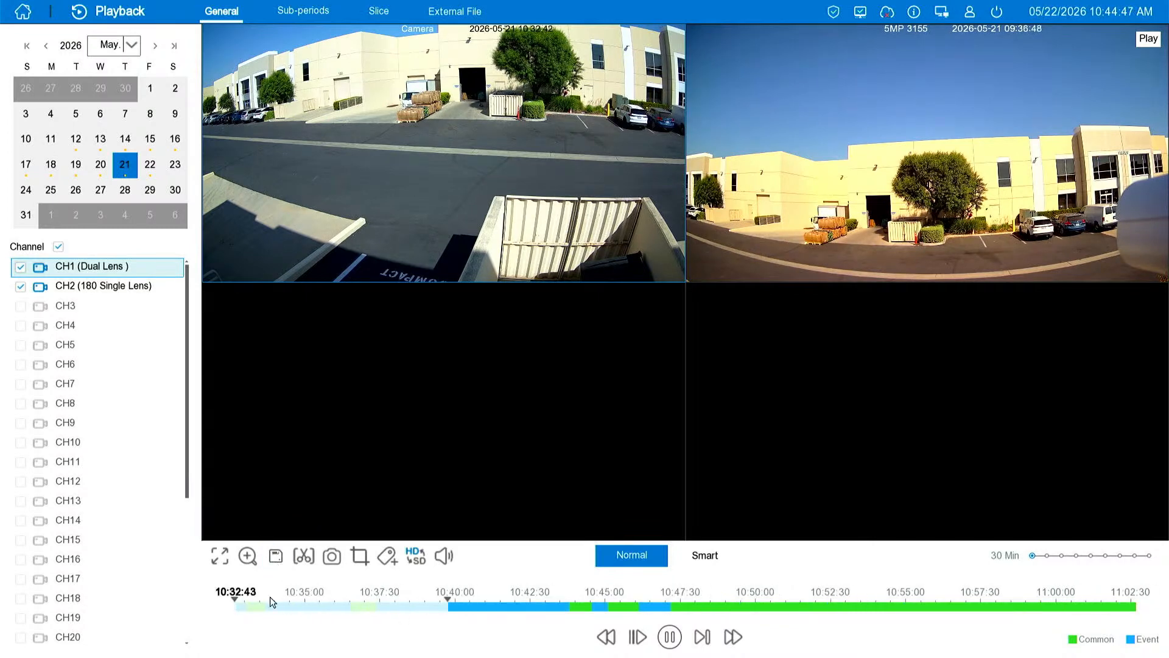
{"action": "left_click_drag", "start_coordinate": [236, 597], "coordinate": [430, 605]}
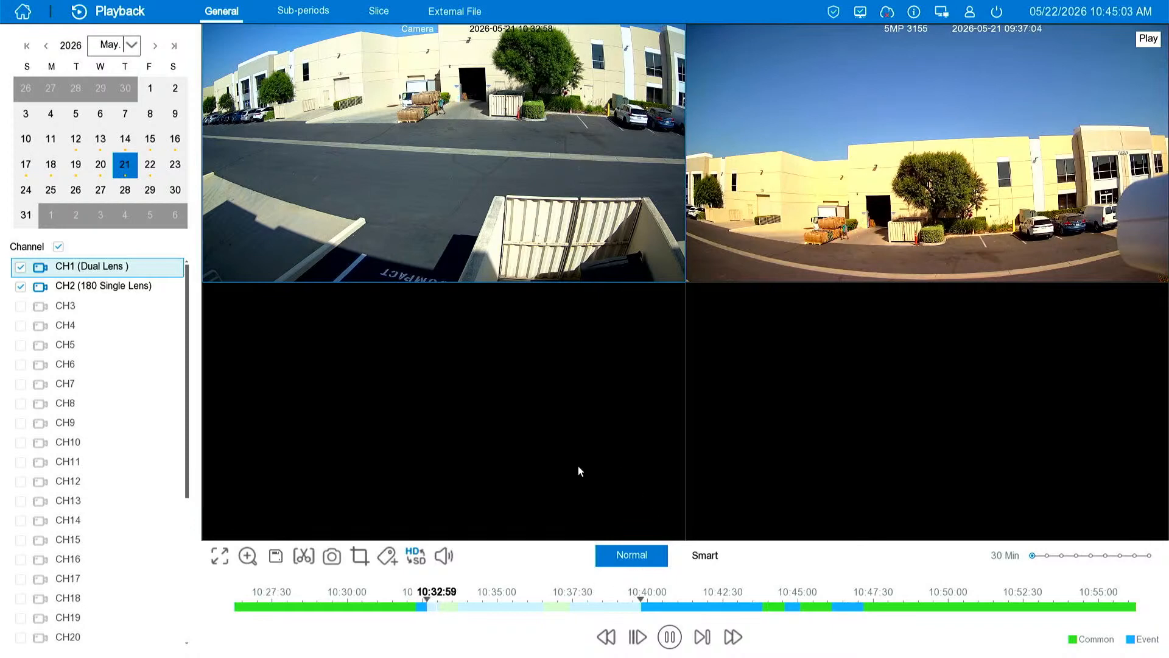
- Exit recording playback without saving the marked clip and return to the live view
{"action": "right_click", "coordinate": [490, 536]}
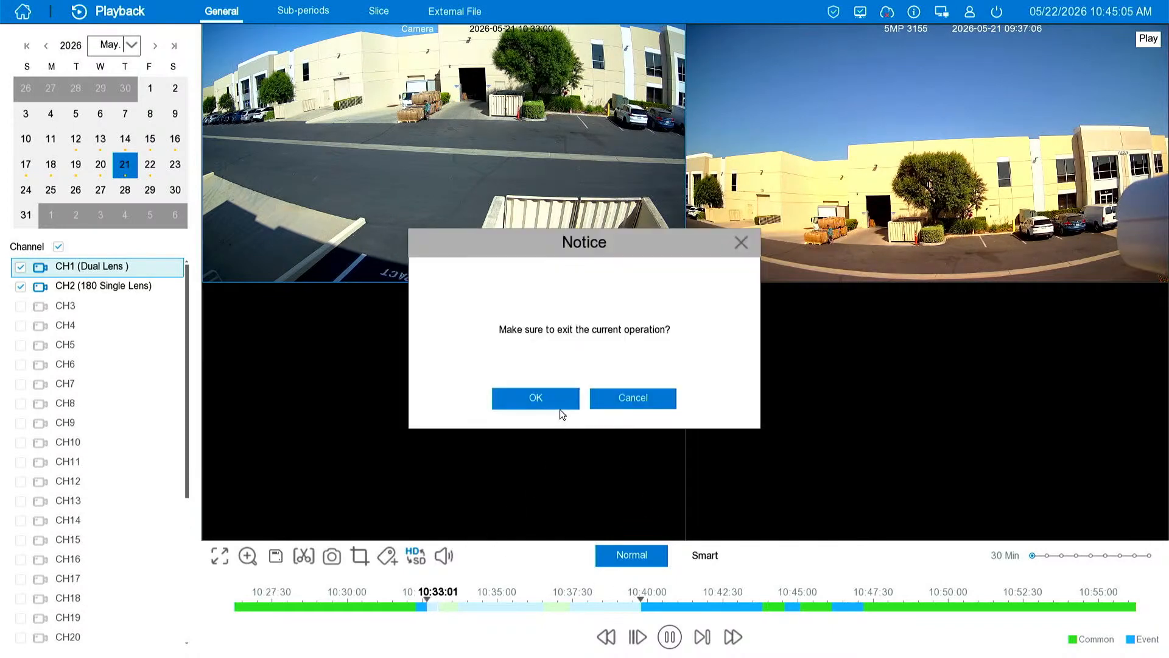
{"action": "left_click", "coordinate": [559, 399]}
{"action": "right_click", "coordinate": [521, 363]}
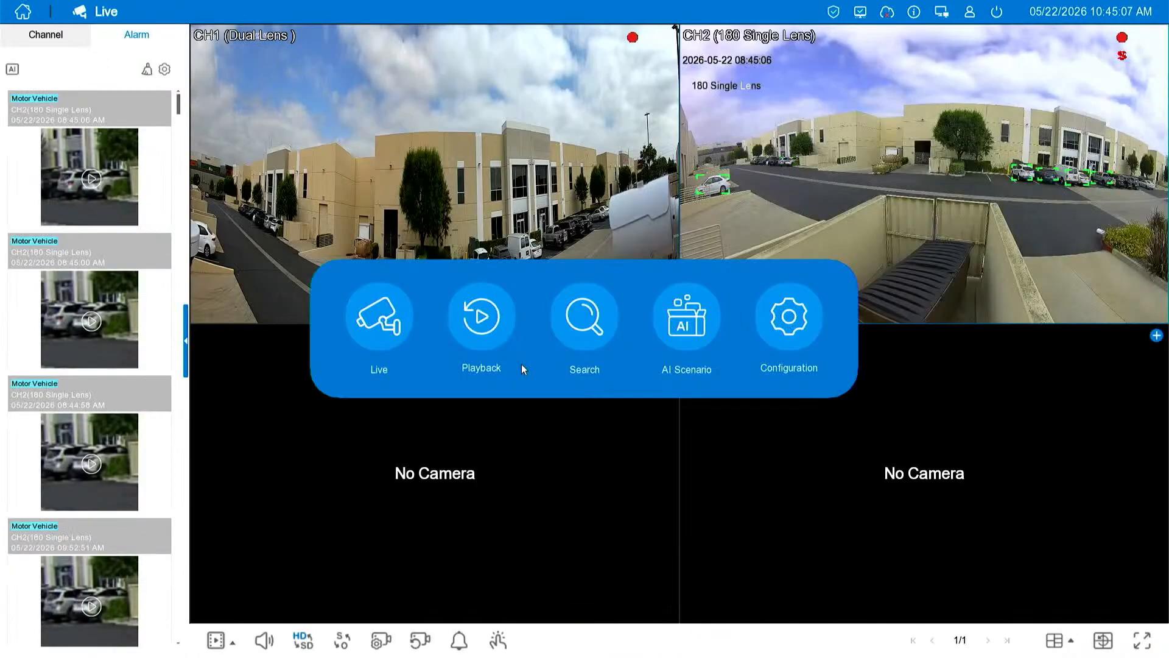
- Open the channel configuration, review the PoE port power information, and return to the IP channel list
{"action": "left_click", "coordinate": [788, 319]}
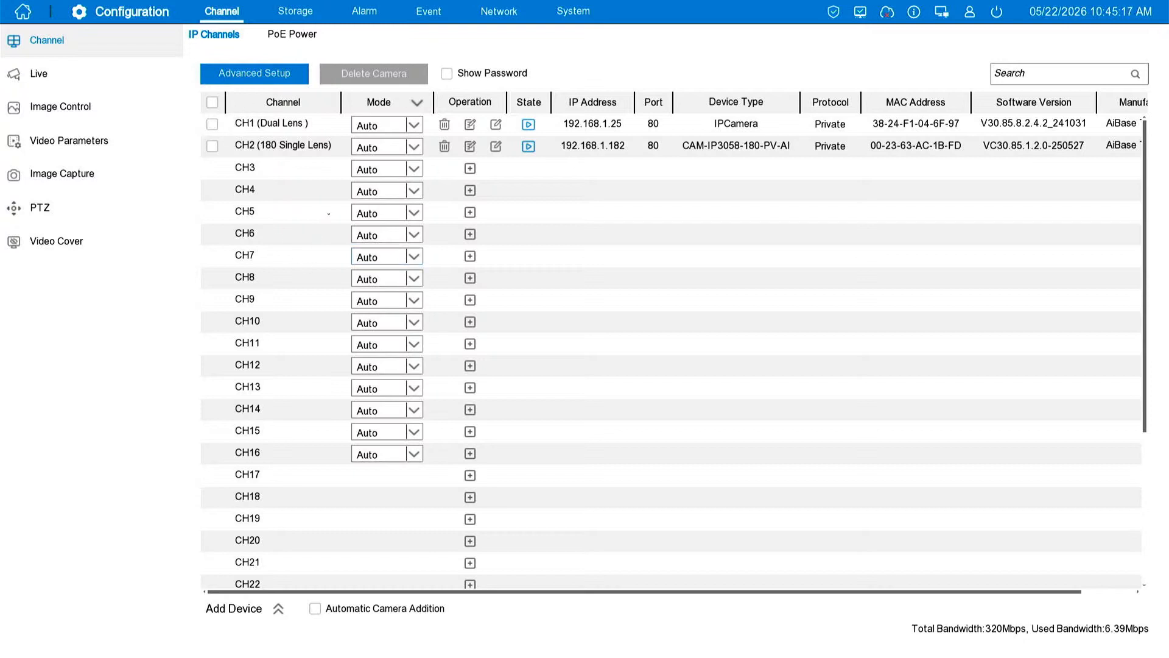
{"action": "left_click", "coordinate": [278, 41]}
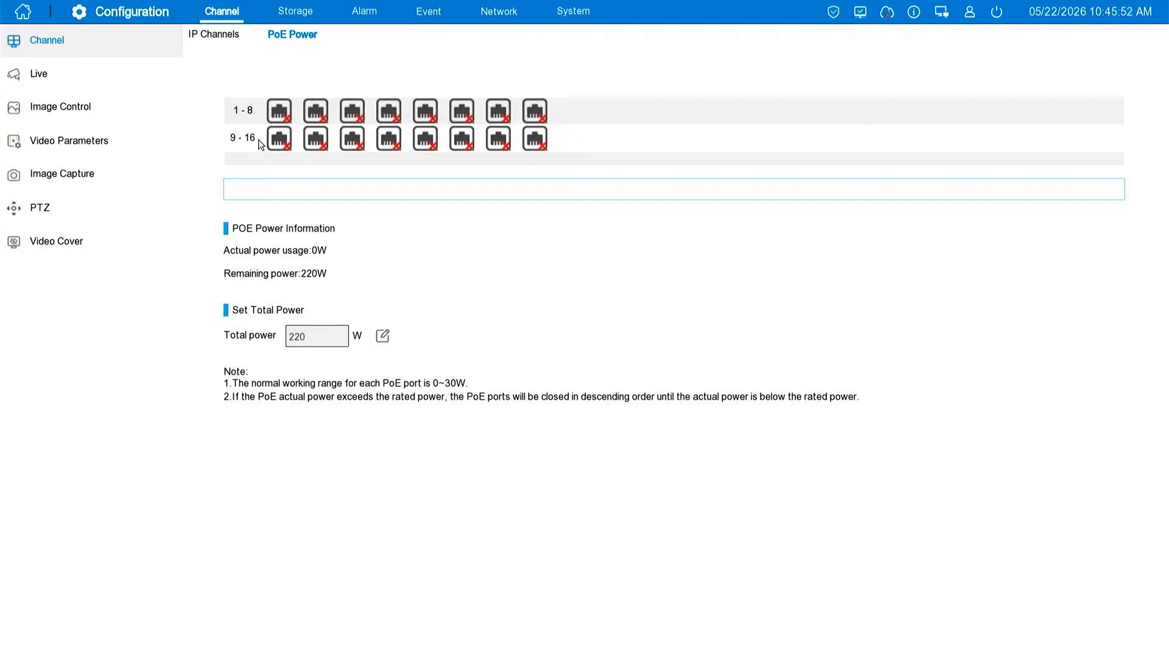
{"action": "left_click", "coordinate": [204, 35]}
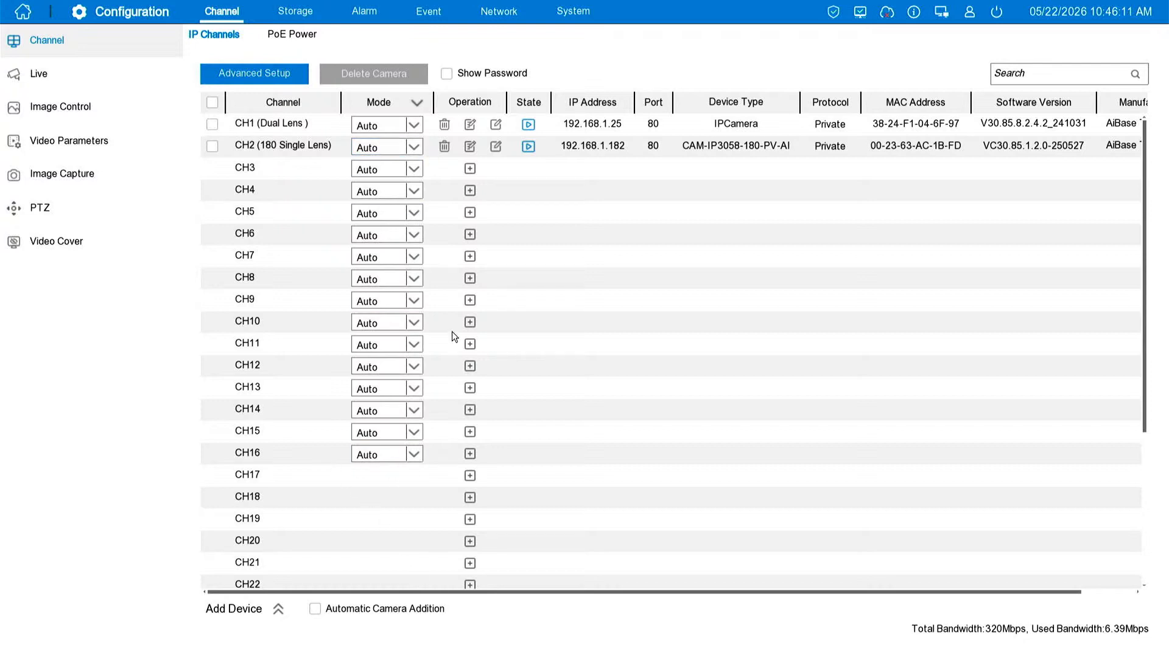
- Try the ePoE mode on CH2, acknowledge its notice, and set the channel's mode back to Auto
{"action": "left_click", "coordinate": [389, 151]}
{"action": "left_click", "coordinate": [384, 182]}
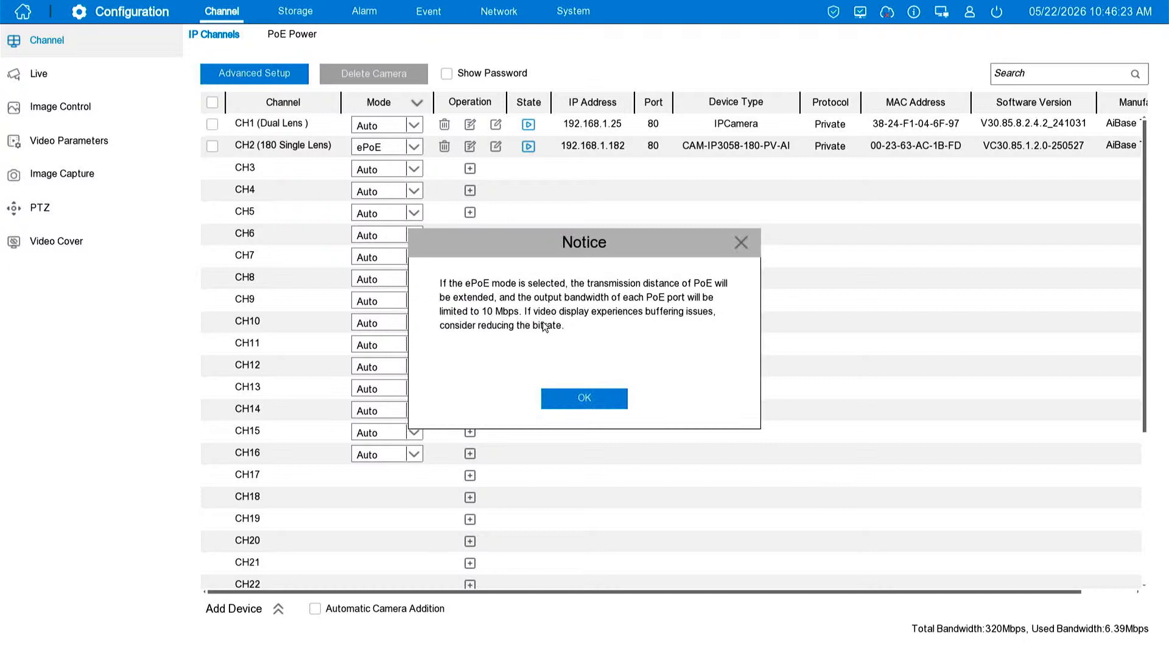
{"action": "left_click", "coordinate": [552, 395]}
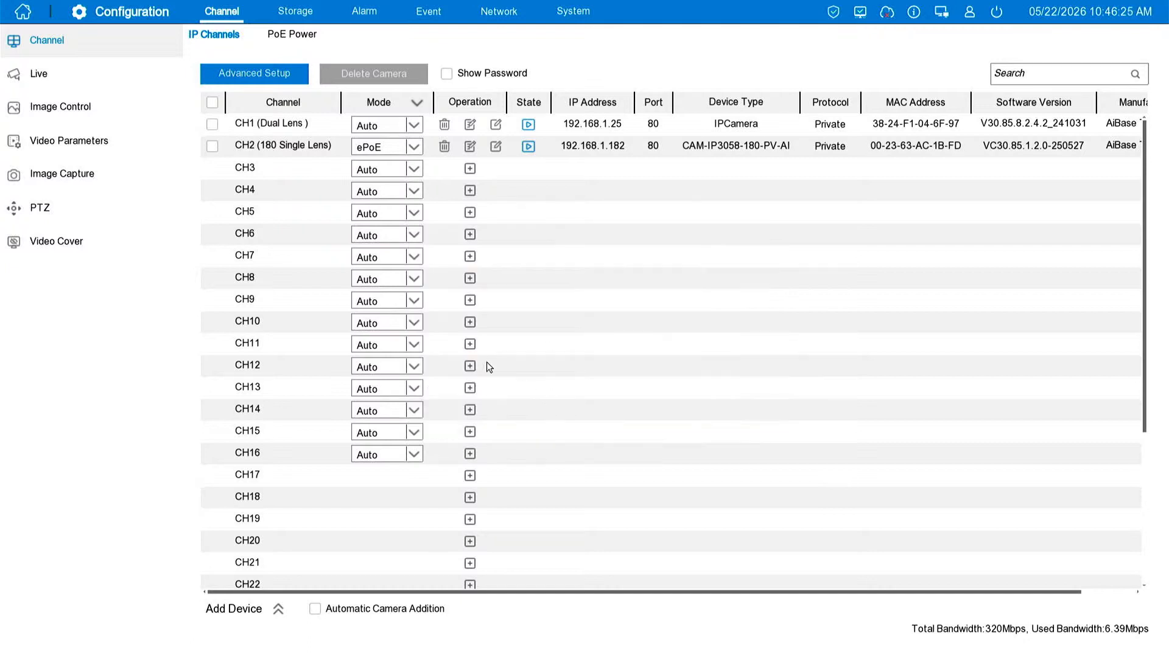
{"action": "left_click", "coordinate": [395, 146]}
{"action": "left_click", "coordinate": [381, 167]}
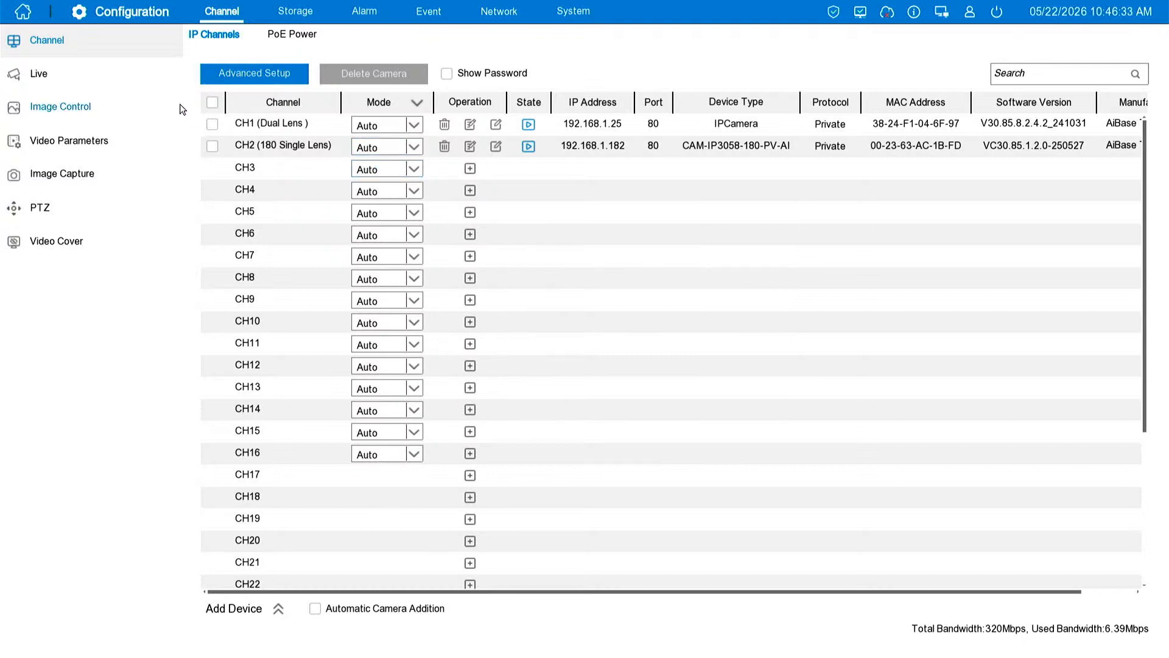
- Open CH1's live display setup and move the date and time overlay directly below the channel name
{"action": "left_click", "coordinate": [66, 81]}
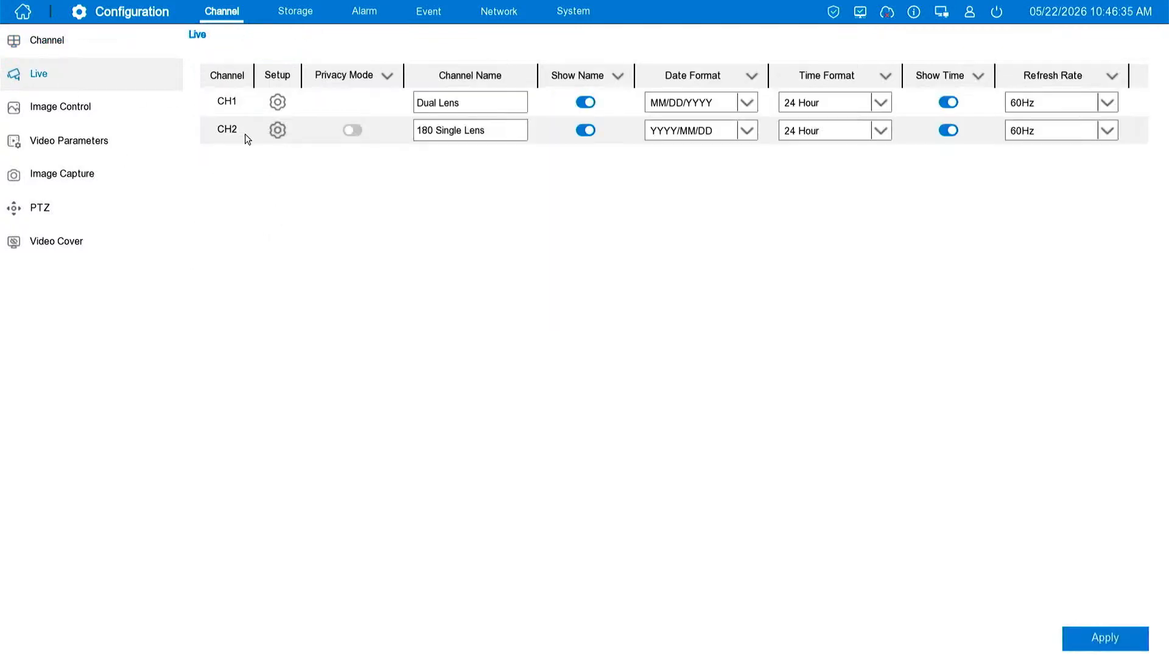
{"action": "left_click", "coordinate": [277, 102]}
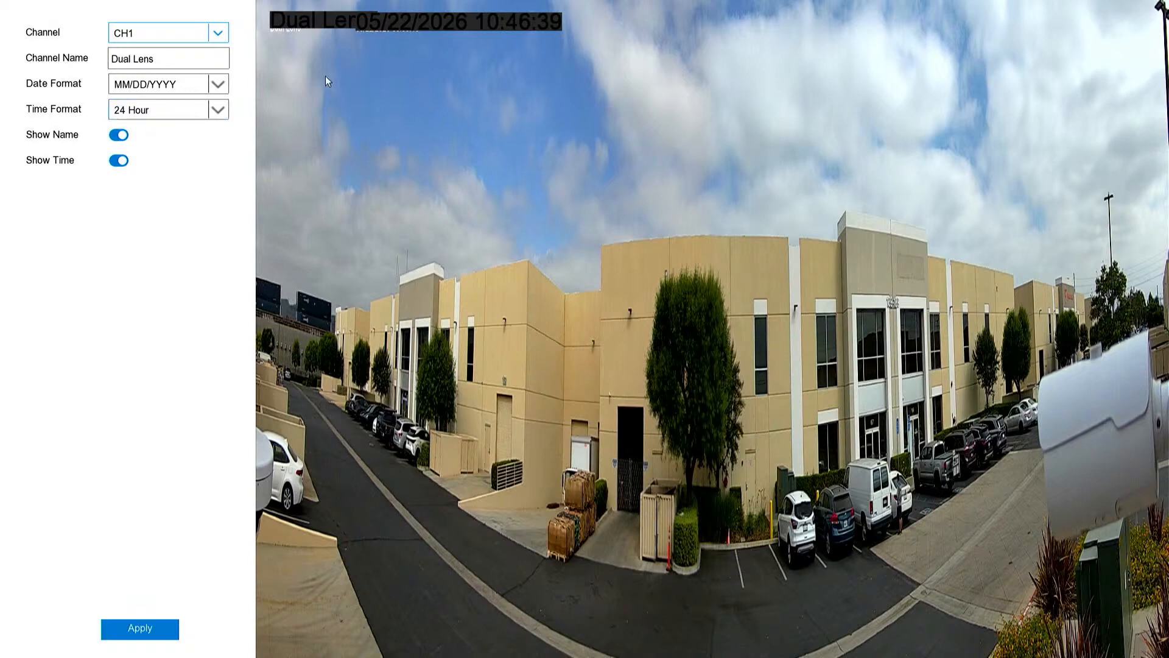
{"action": "left_click_drag", "start_coordinate": [374, 21], "coordinate": [290, 49]}
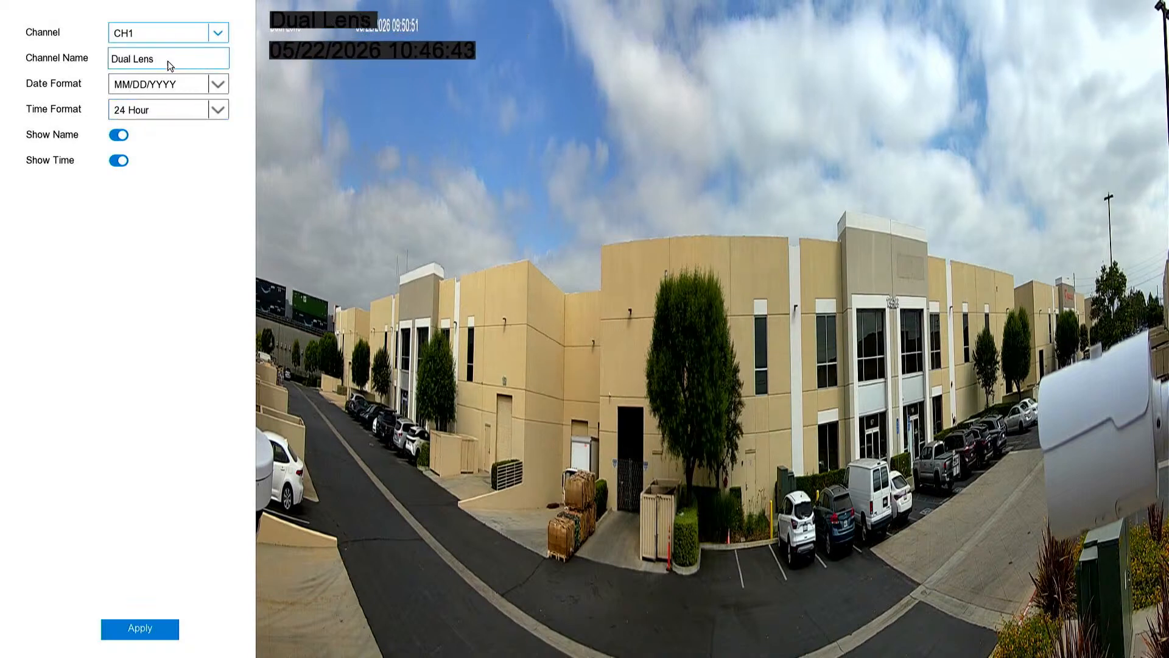
- Try CH1's time format choices and time display switch, and leave the display setup without applying changes
{"action": "left_click", "coordinate": [142, 112]}
{"action": "left_click", "coordinate": [131, 148]}
{"action": "left_click", "coordinate": [154, 111]}
{"action": "left_click", "coordinate": [152, 129]}
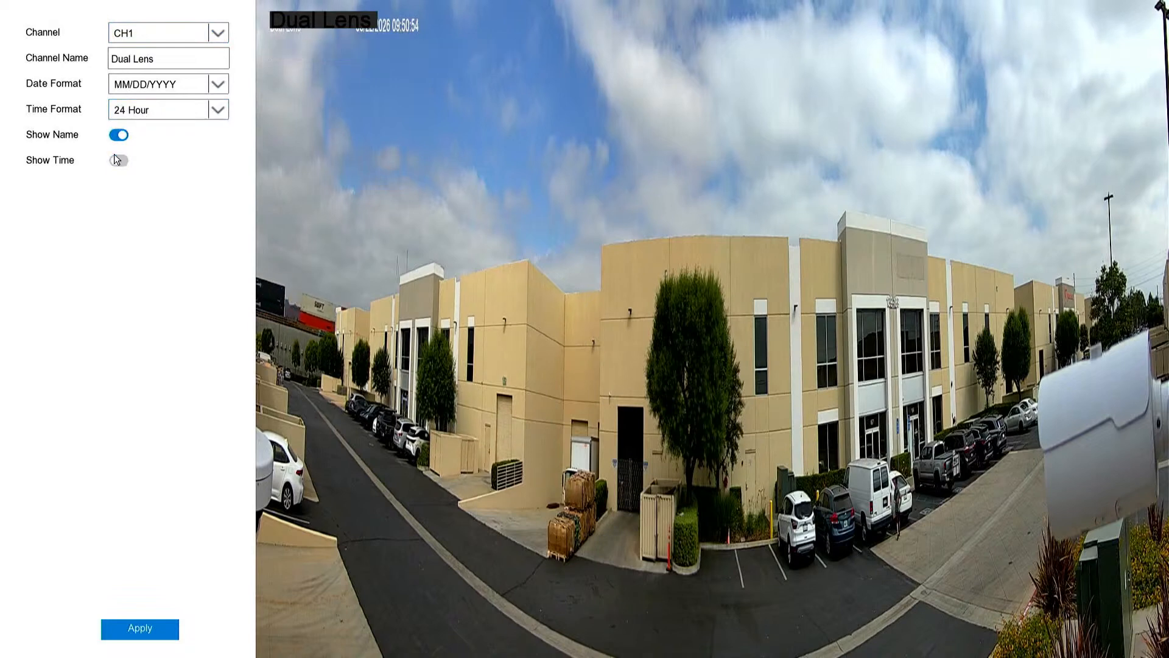
{"action": "left_click", "coordinate": [163, 61]}
{"action": "left_click", "coordinate": [152, 283]}
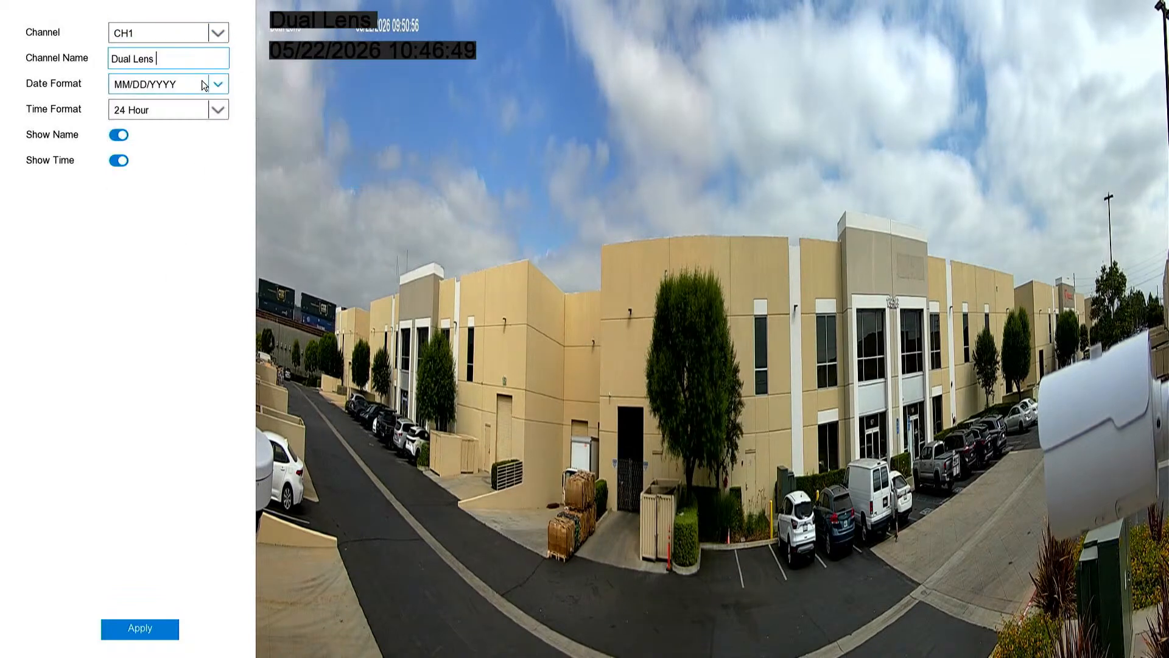
{"action": "right_click", "coordinate": [487, 562]}
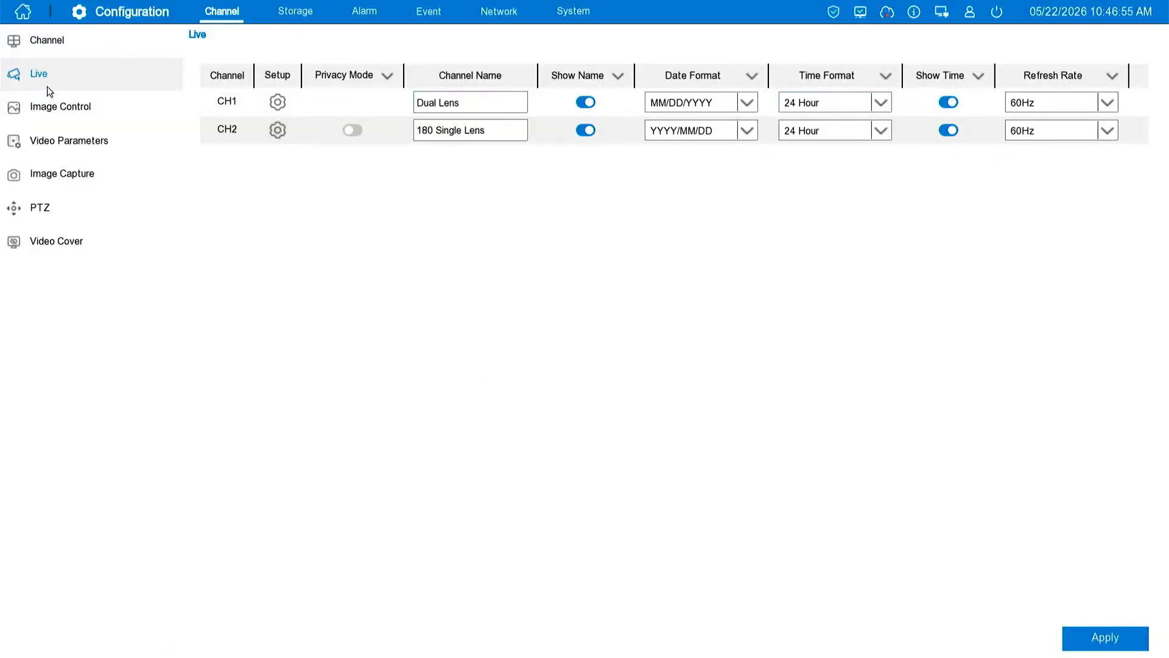
- Review CH1's image control settings, including the additional settings and exposure compensation options, and close the setup
{"action": "left_click", "coordinate": [37, 102]}
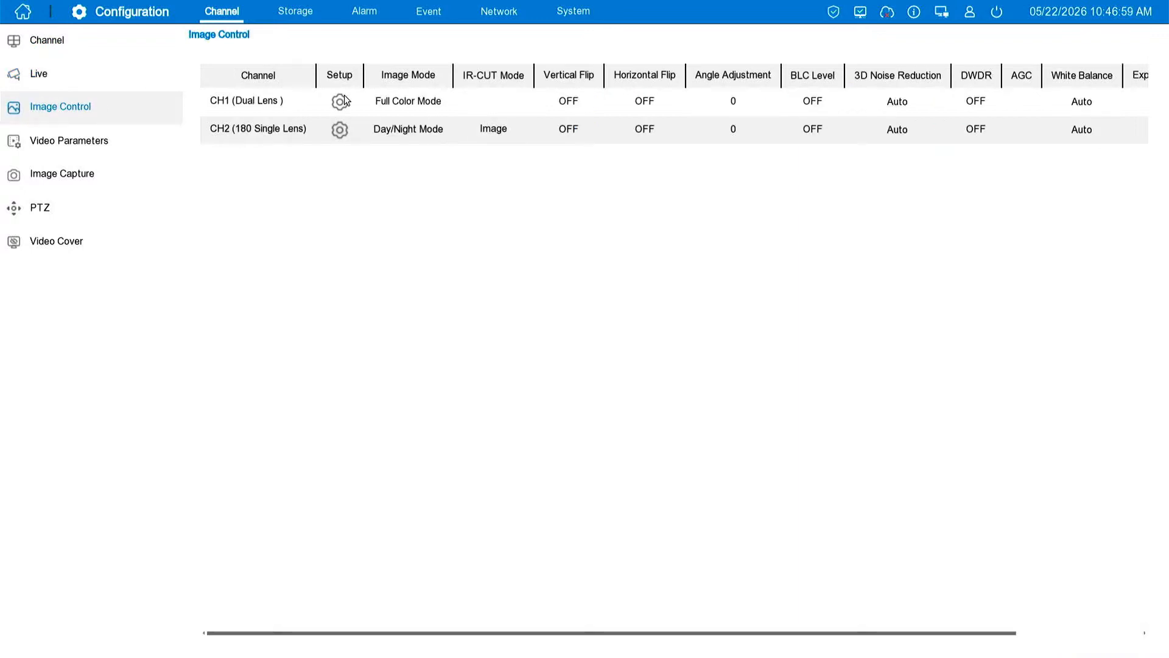
{"action": "left_click", "coordinate": [341, 106]}
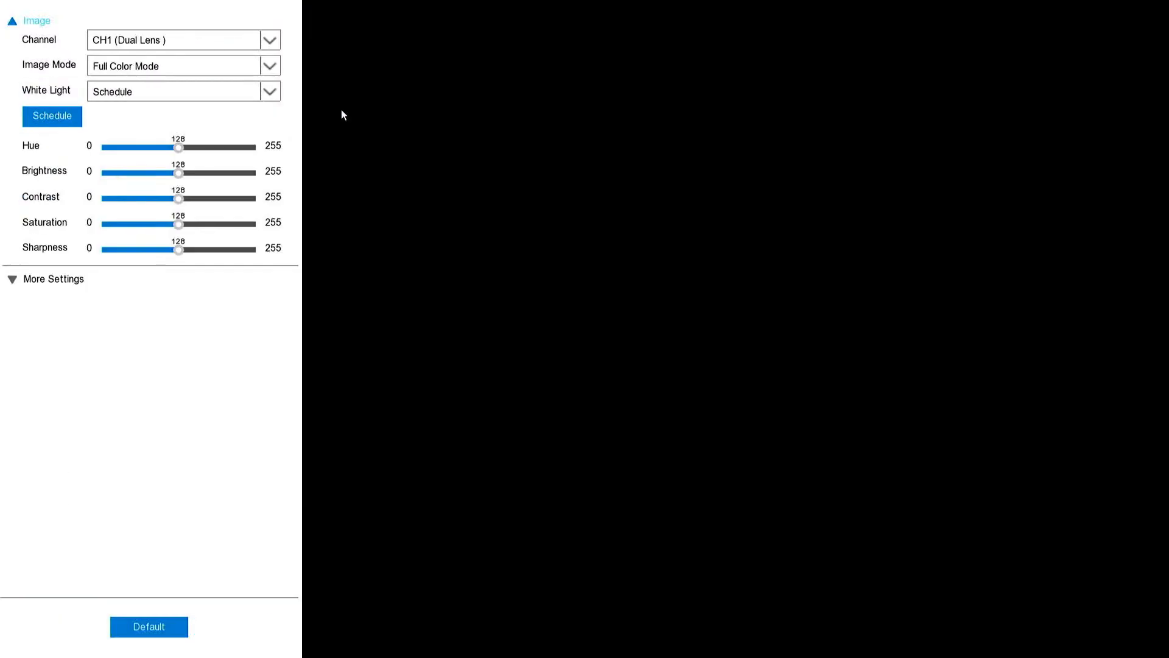
{"action": "left_click", "coordinate": [12, 285]}
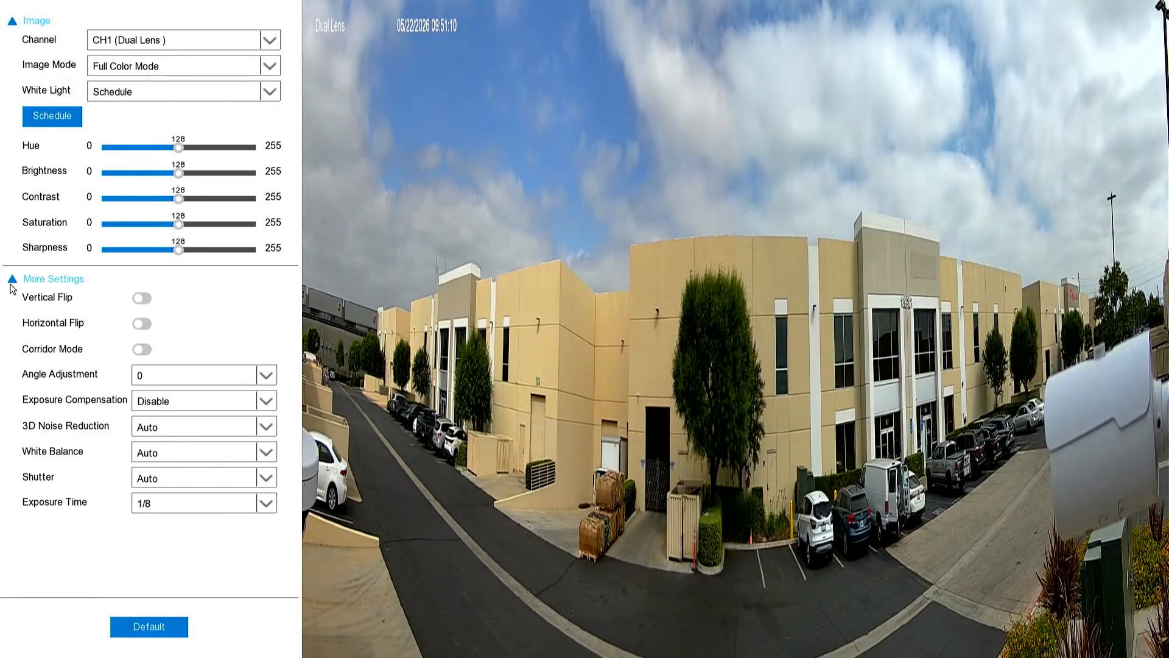
{"action": "left_click", "coordinate": [168, 406]}
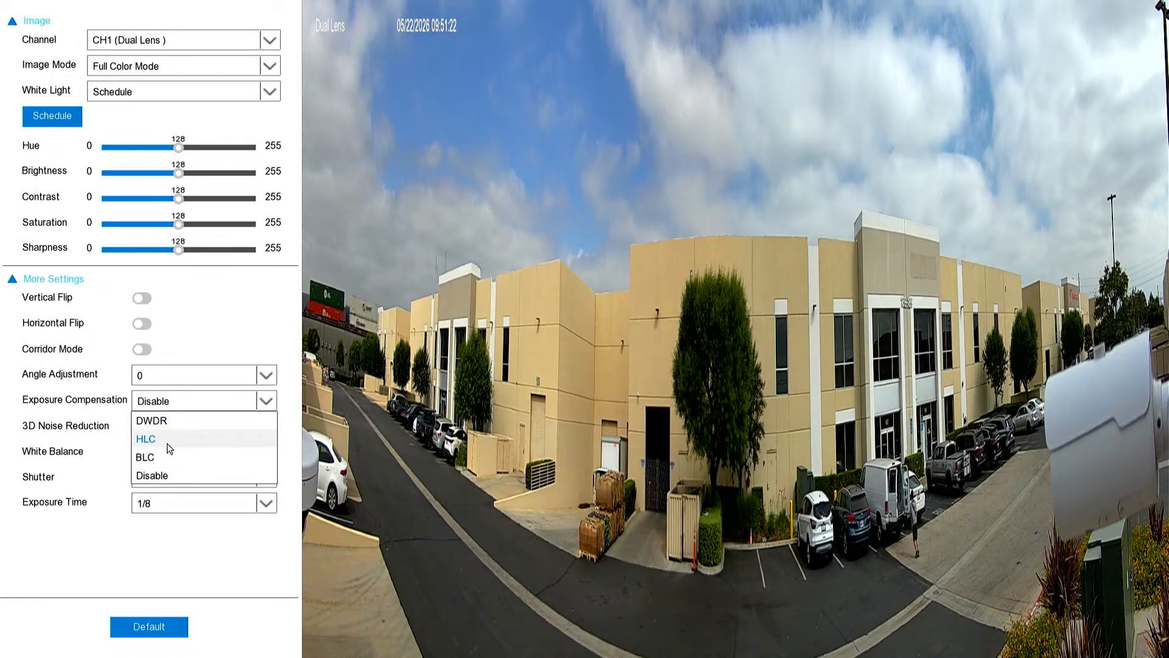
{"action": "left_click", "coordinate": [201, 401]}
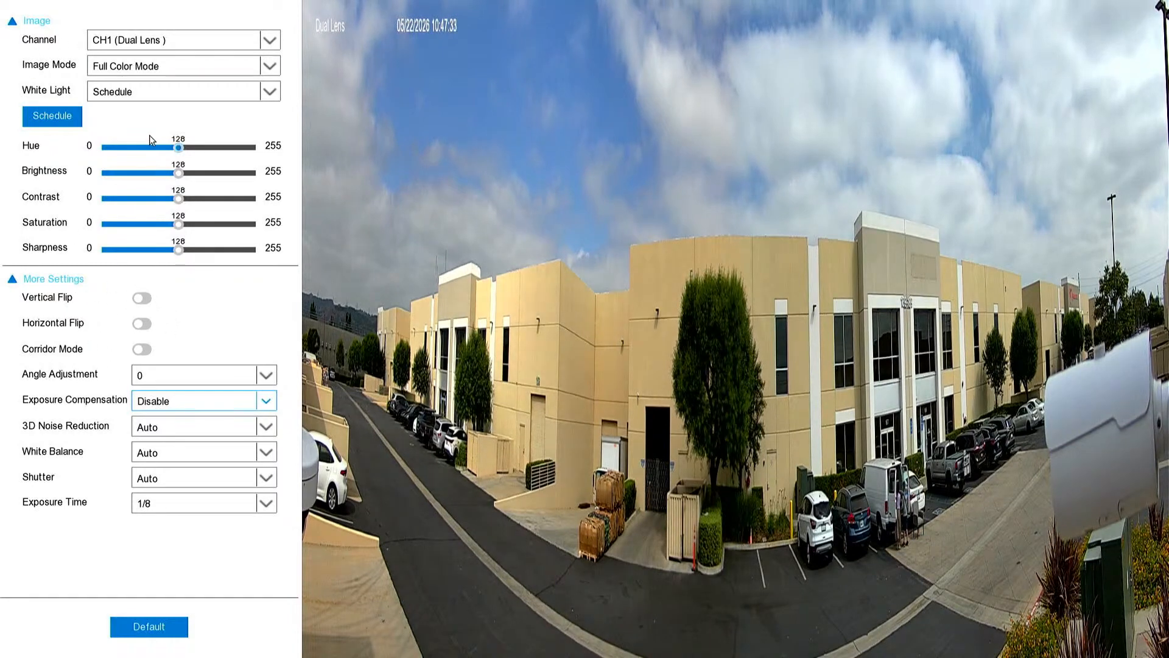
{"action": "right_click", "coordinate": [255, 299]}
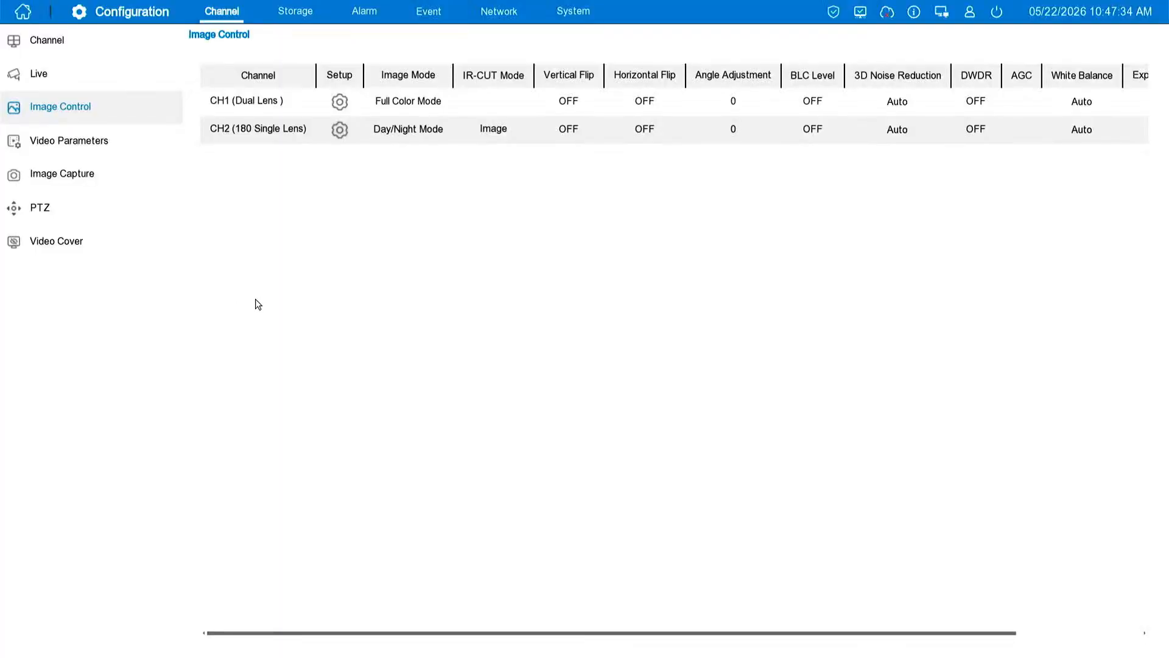
- Examine the recording parameters and CH1's stream mode choices, keeping Dual Stream selected
{"action": "left_click", "coordinate": [108, 151]}
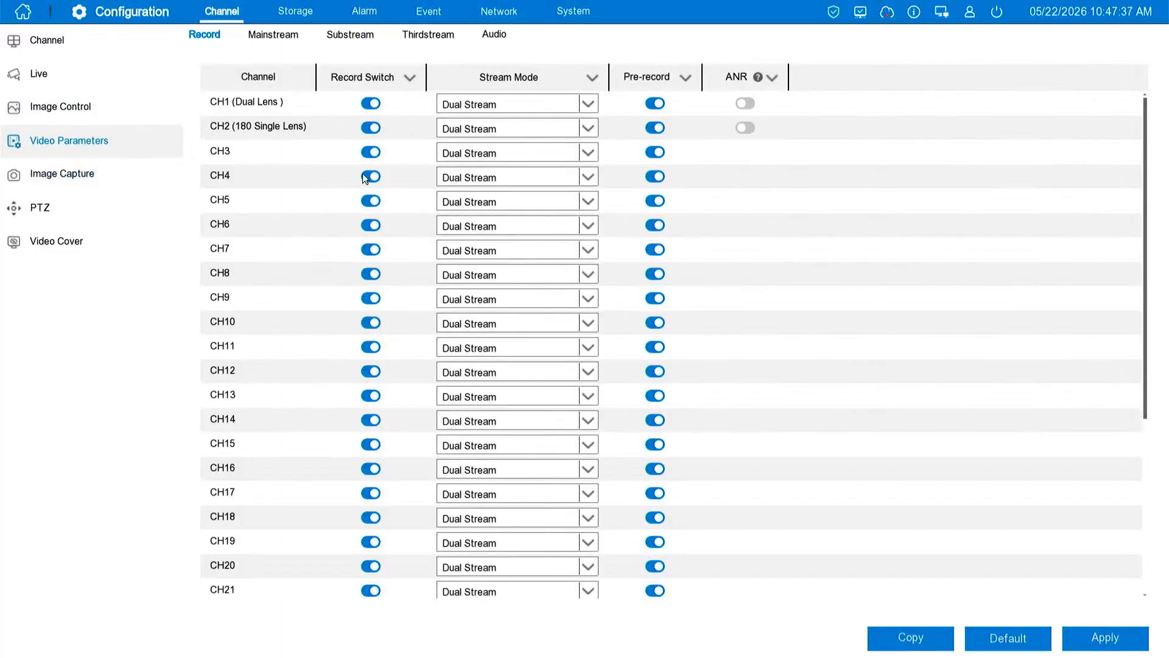
{"action": "left_click", "coordinate": [480, 105]}
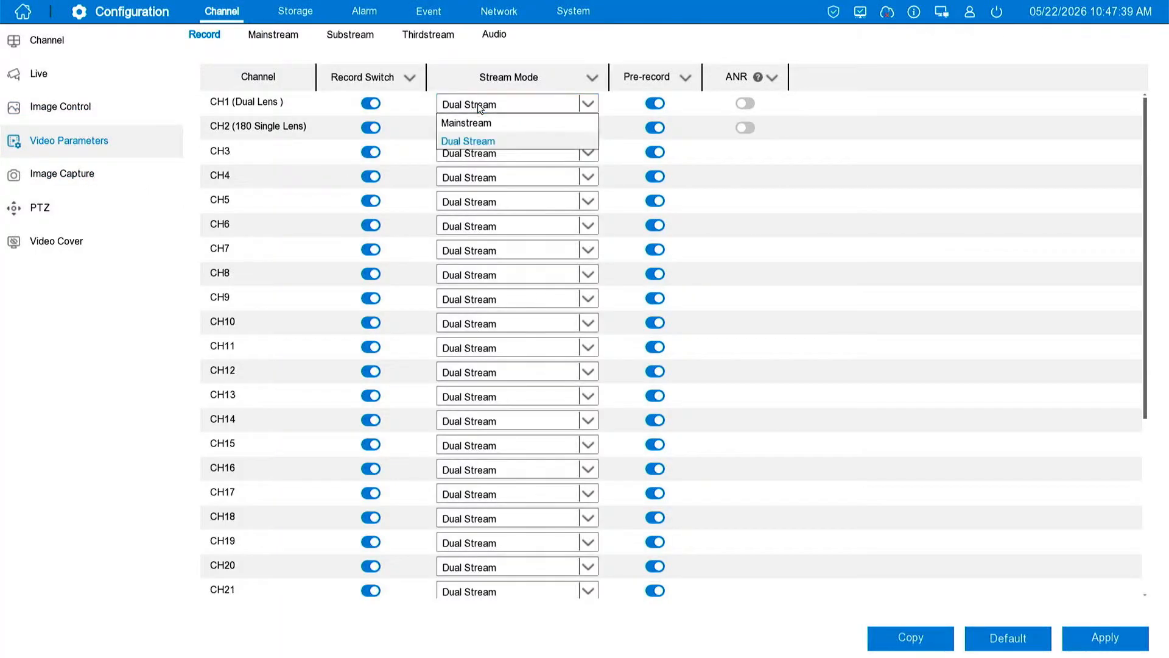
{"action": "left_click", "coordinate": [280, 35]}
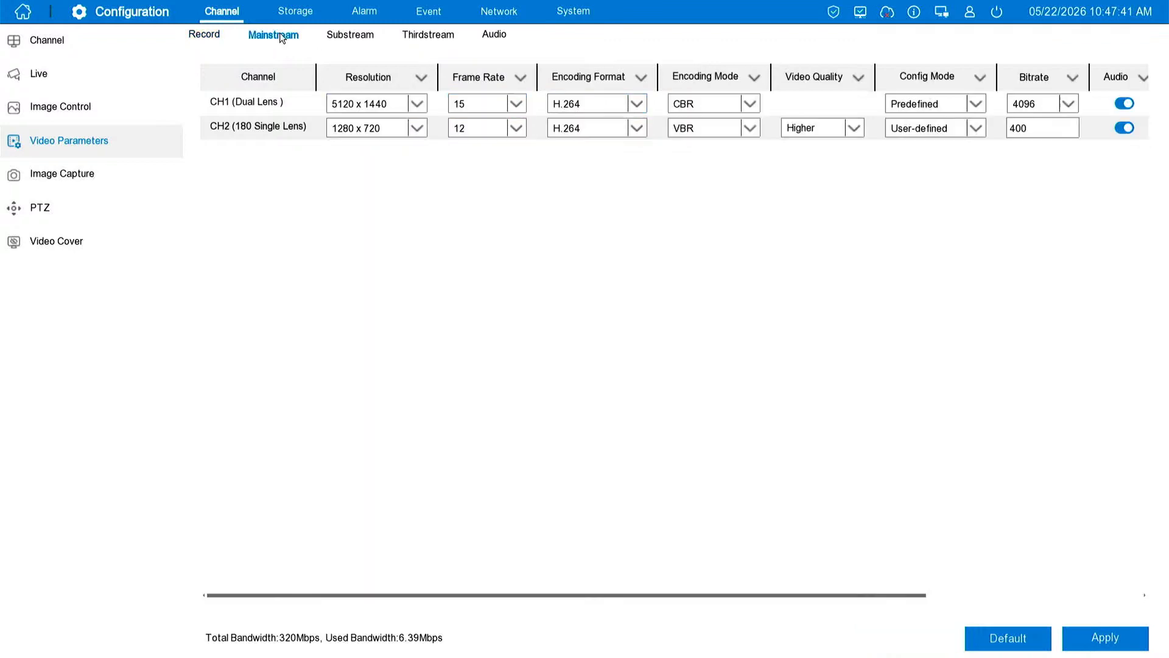
{"action": "left_click", "coordinate": [231, 38]}
{"action": "left_click", "coordinate": [481, 105]}
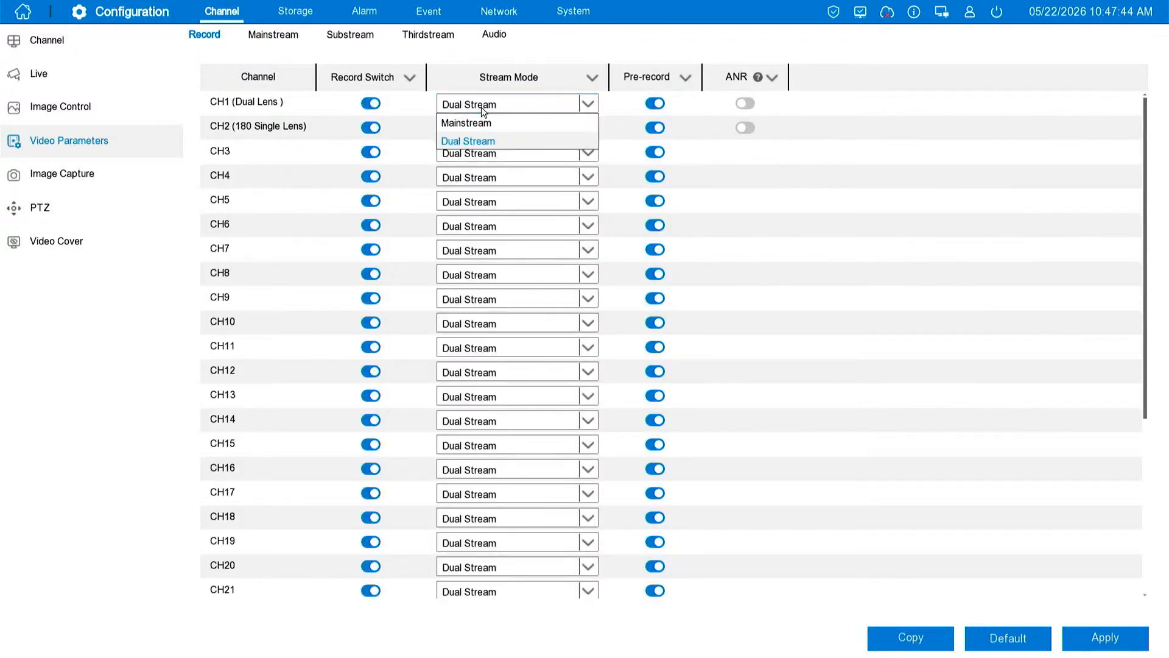
{"action": "left_click", "coordinate": [466, 142]}
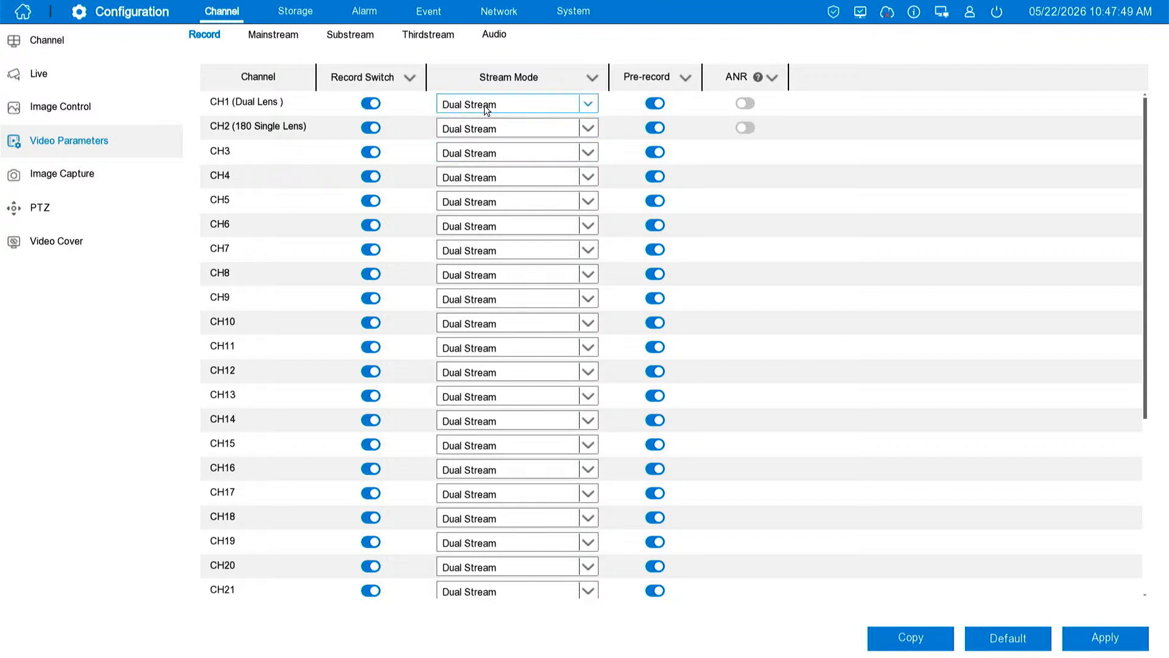
{"action": "left_click", "coordinate": [484, 105]}
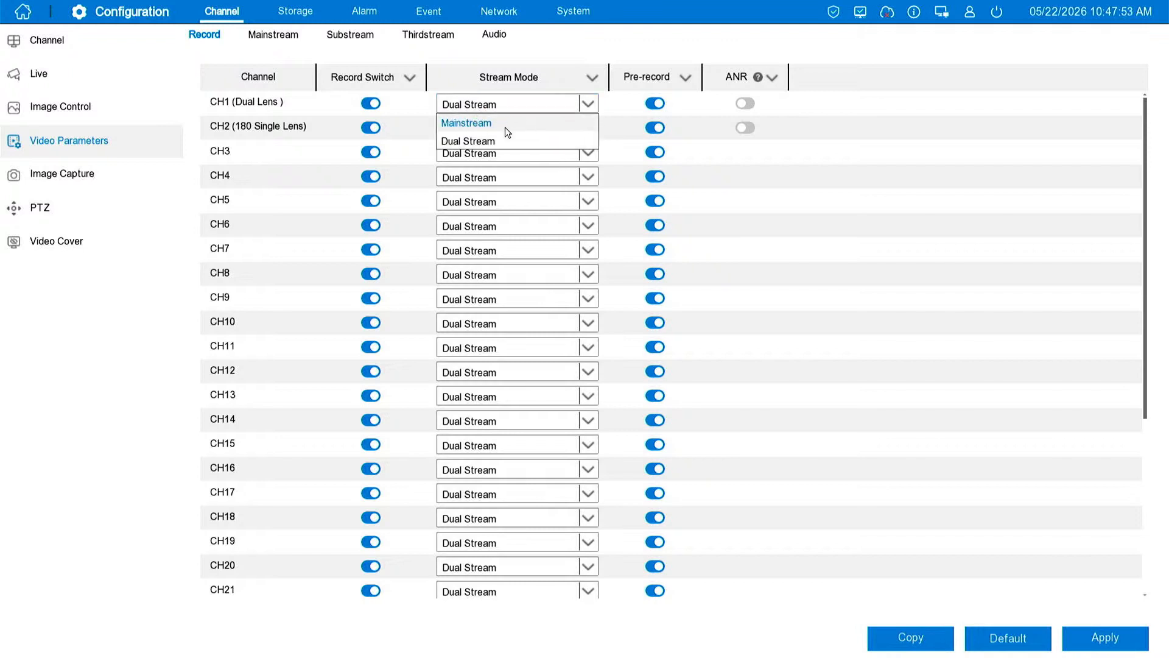
{"action": "left_click", "coordinate": [425, 104]}
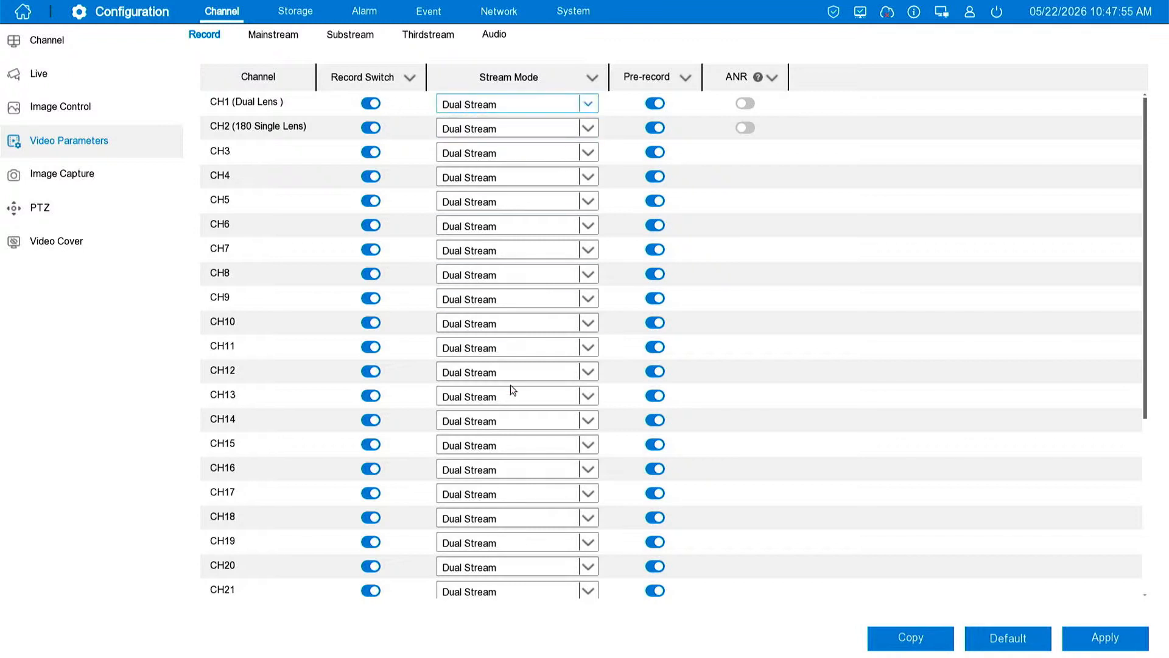
- Review the mainstream, substream and third-stream video parameters of the cameras
{"action": "left_click", "coordinate": [270, 38]}
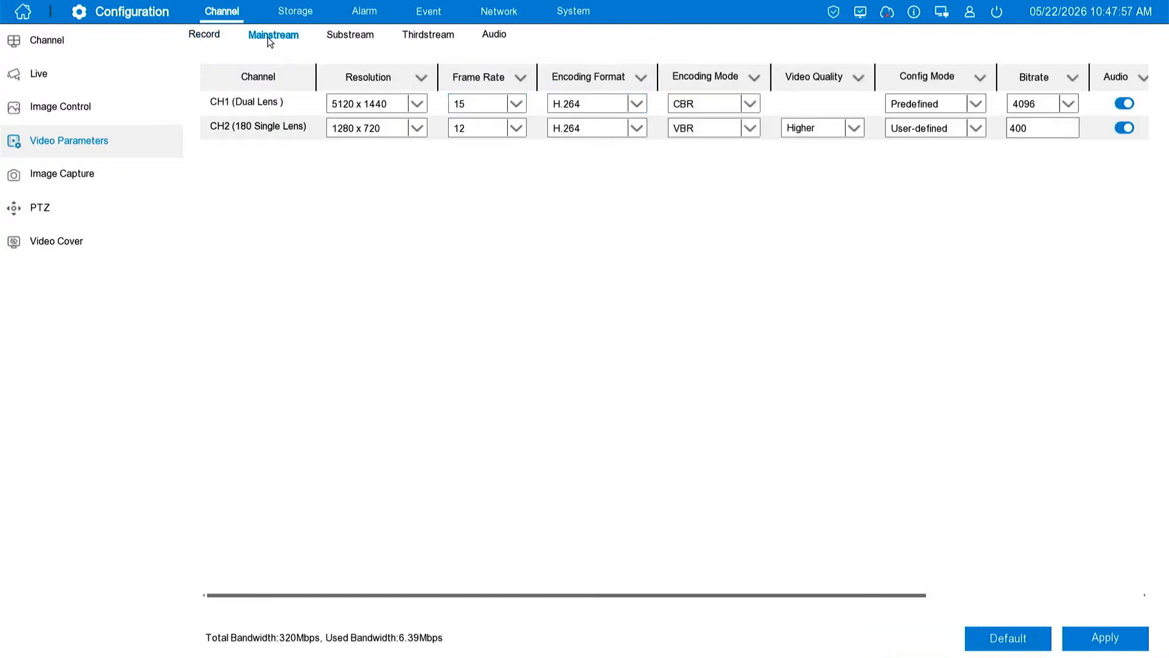
{"action": "left_click", "coordinate": [350, 35]}
{"action": "left_click", "coordinate": [451, 35]}
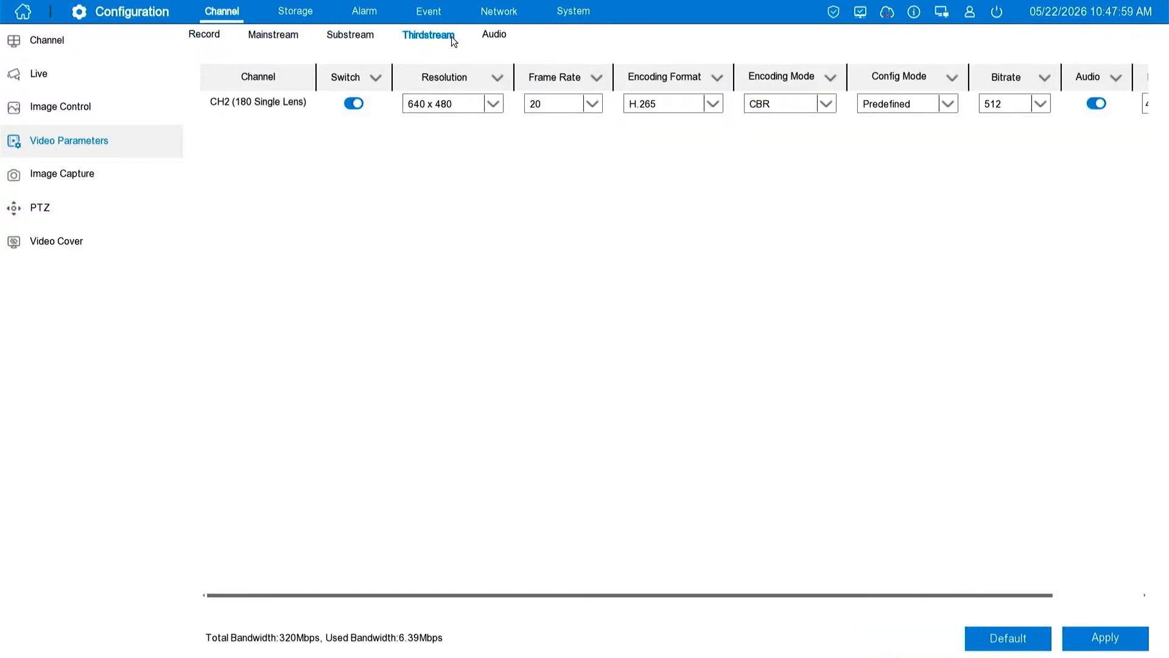
- Return to the mainstream parameters and check the resolution and frame rate choices for CH1
{"action": "left_click", "coordinate": [301, 37]}
{"action": "left_click", "coordinate": [415, 104]}
{"action": "left_click", "coordinate": [412, 106]}
{"action": "left_click", "coordinate": [516, 103]}
{"action": "left_click", "coordinate": [598, 102]}
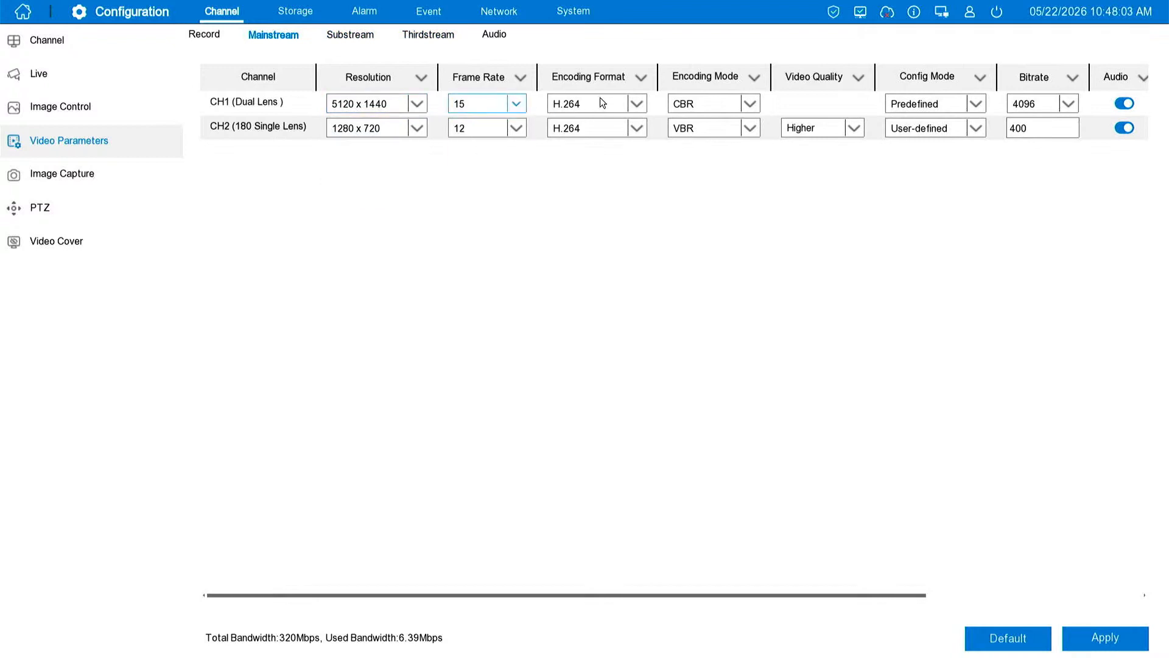
- Set the mainstream encoding format of both CH1 and CH2 to H.265
{"action": "left_click", "coordinate": [601, 102]}
{"action": "left_click", "coordinate": [597, 139]}
{"action": "left_click", "coordinate": [603, 136]}
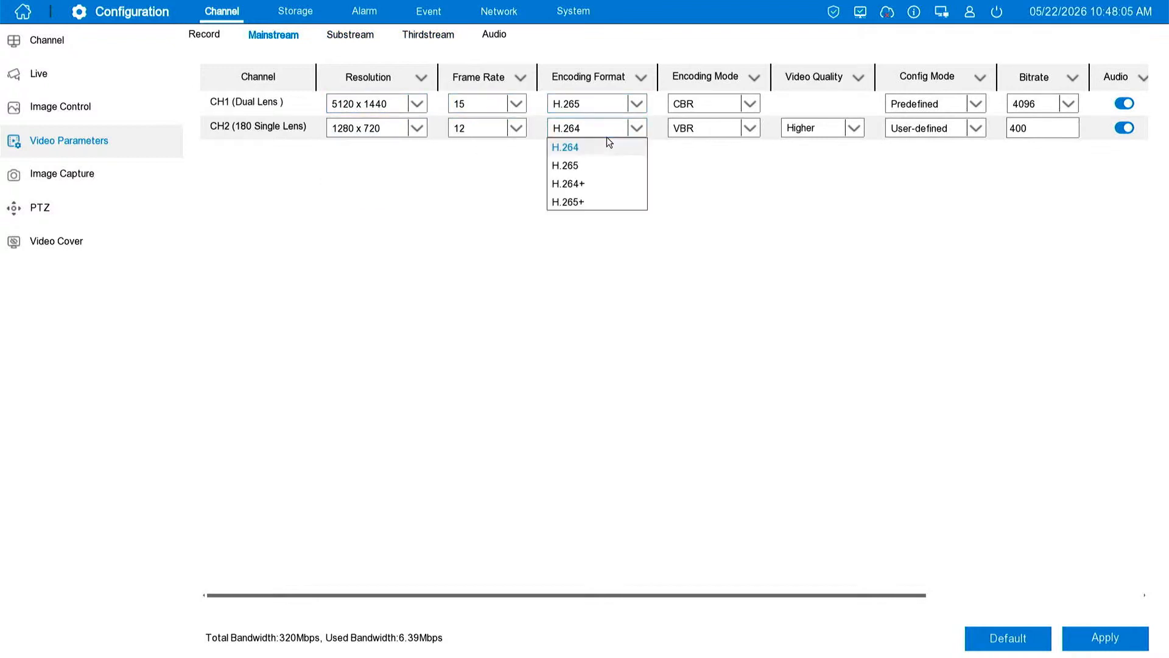
{"action": "left_click", "coordinate": [592, 165]}
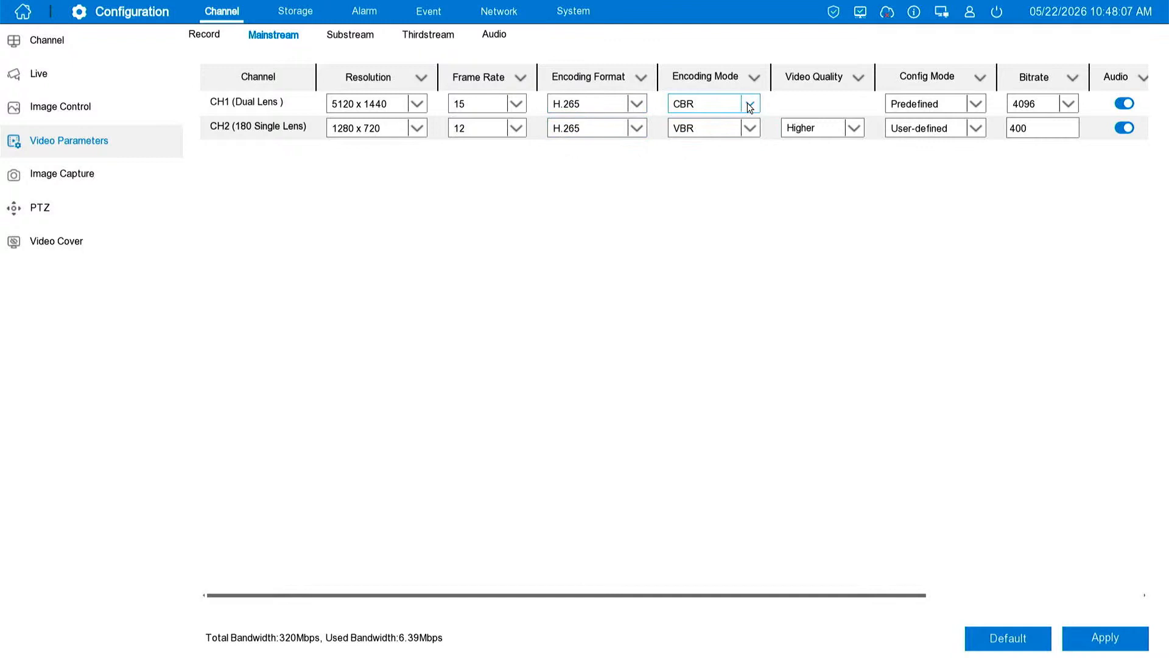
- Check the mainstream encoding mode choices for CH1 and the video quality choices for CH2, keeping CBR and Higher
{"action": "left_click", "coordinate": [711, 107]}
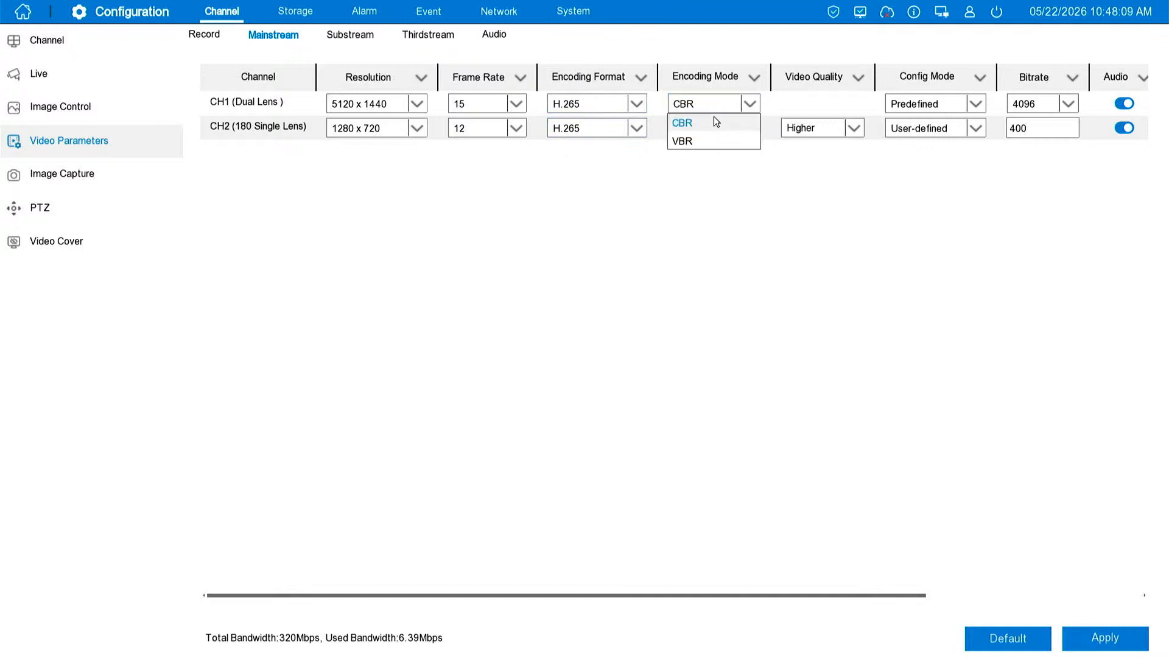
{"action": "left_click", "coordinate": [707, 122]}
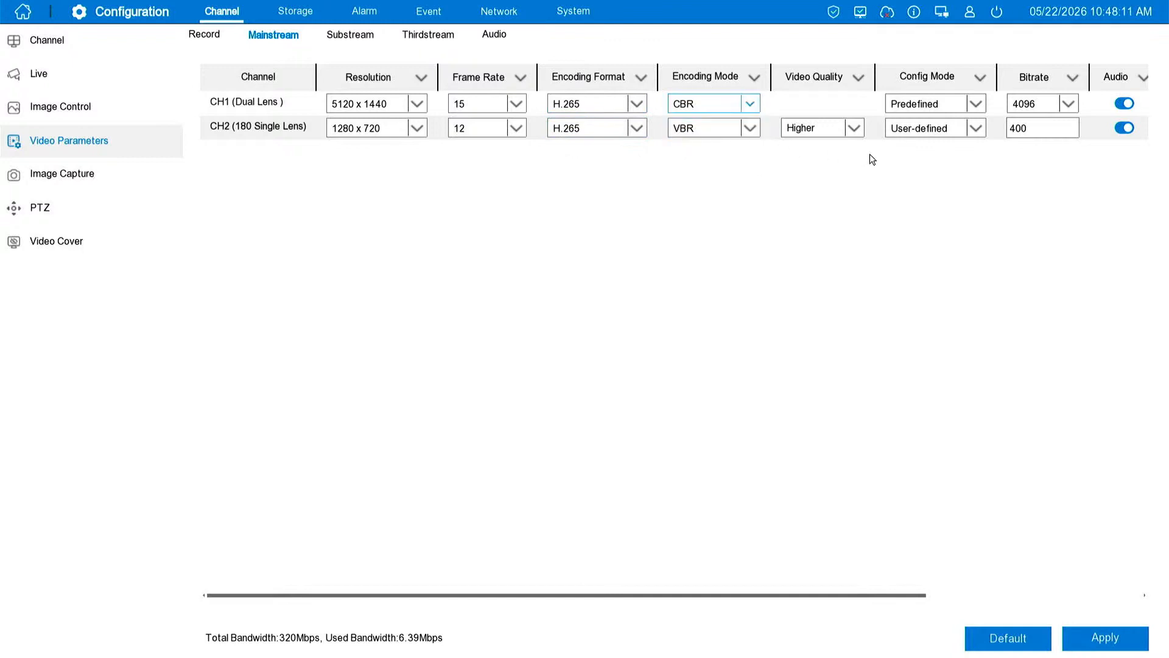
{"action": "left_click", "coordinate": [853, 128]}
{"action": "left_click", "coordinate": [810, 219]}
- Disable mainstream audio for CH1 and CH2 and apply the video parameter changes
{"action": "left_click_drag", "start_coordinate": [732, 594], "coordinate": [1035, 600]}
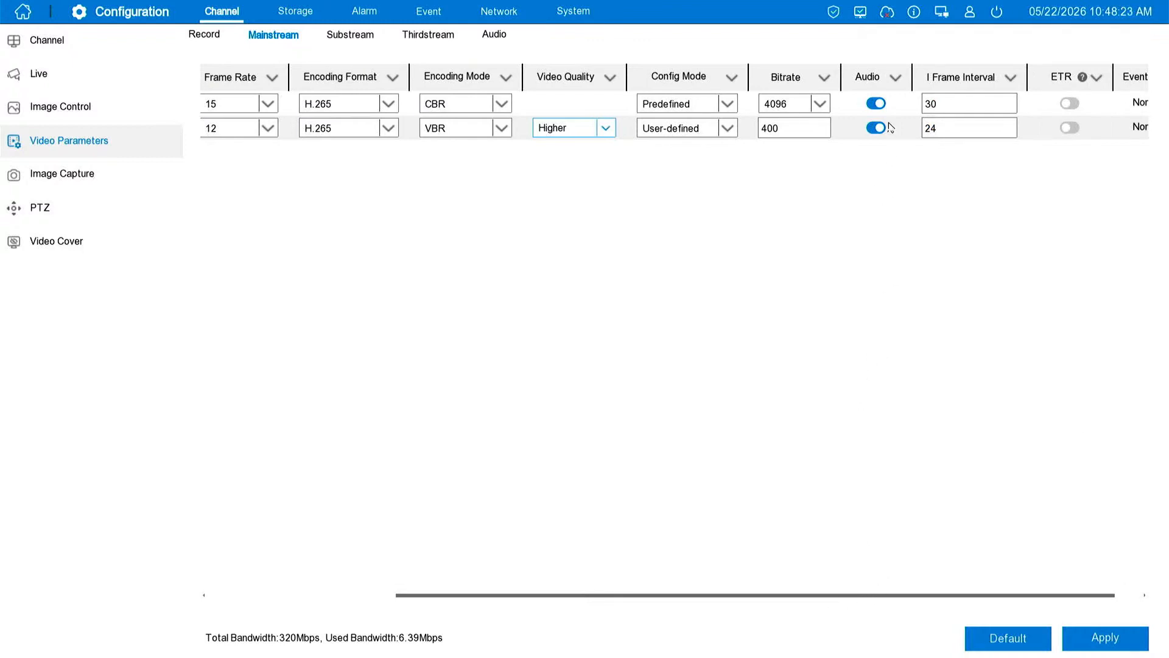
{"action": "left_click", "coordinate": [875, 105]}
{"action": "left_click", "coordinate": [877, 128]}
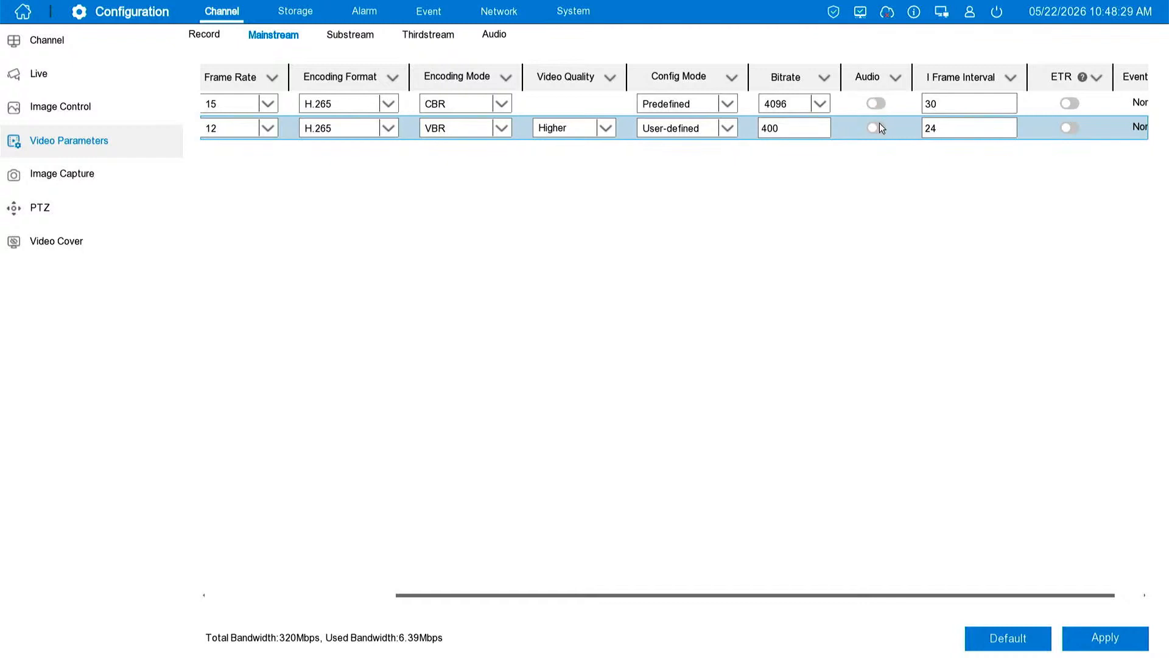
{"action": "left_click", "coordinate": [1096, 637]}
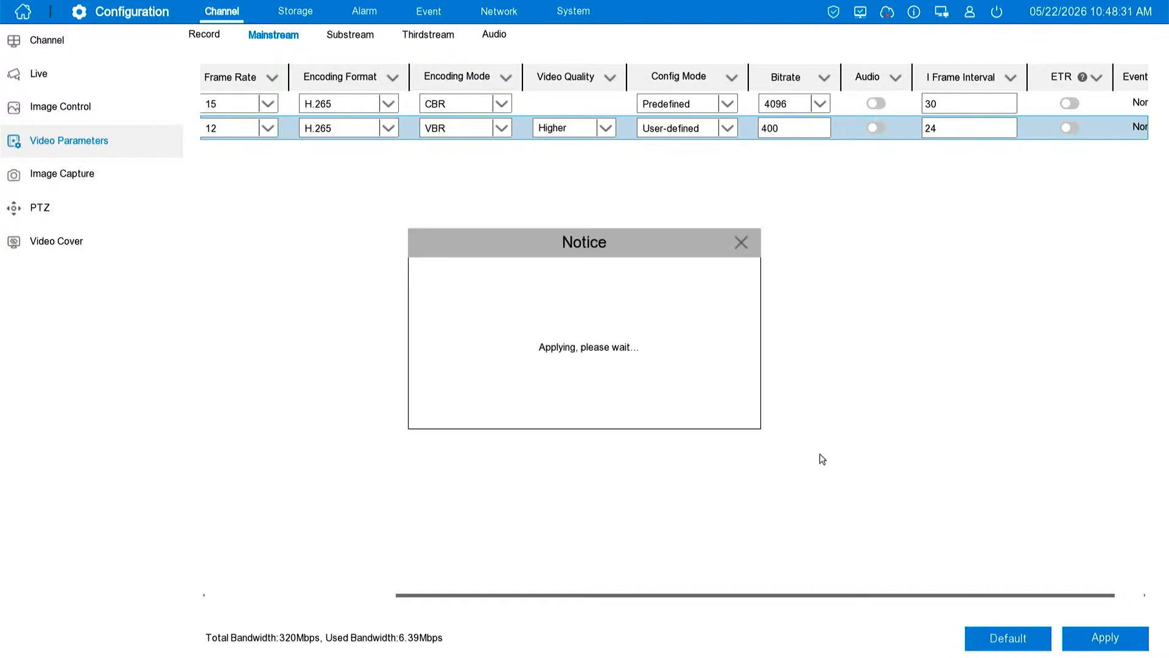
{"action": "left_click", "coordinate": [589, 397]}
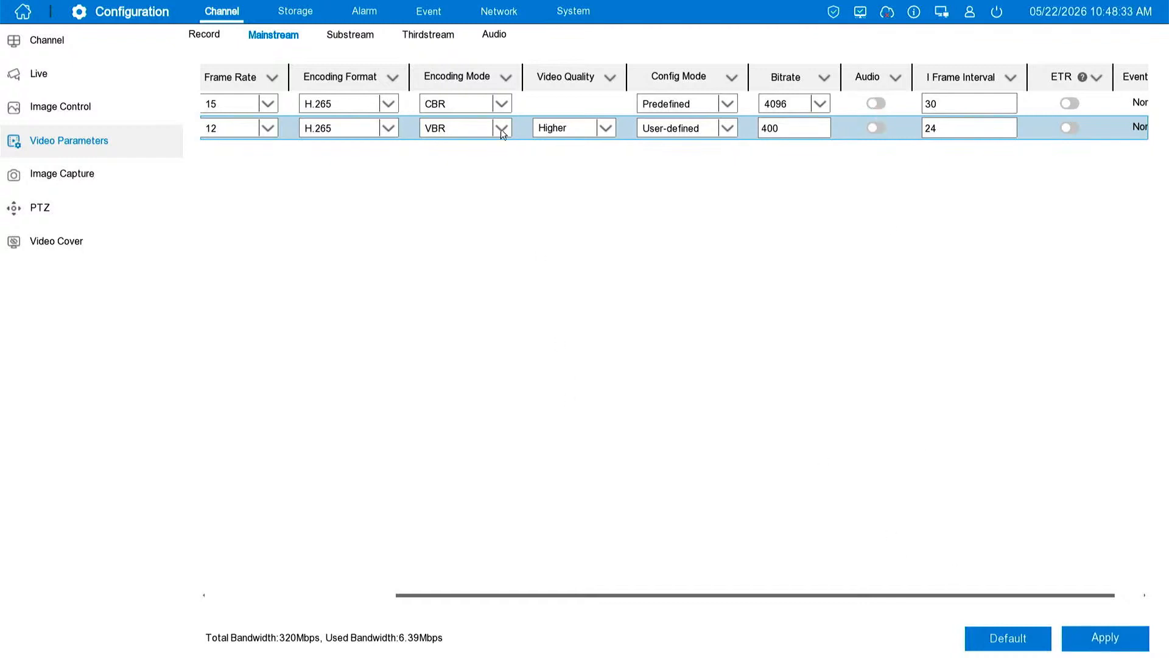
- Review the channel audio parameters, followed by the image capture, PTZ and video cover settings
{"action": "left_click", "coordinate": [504, 35]}
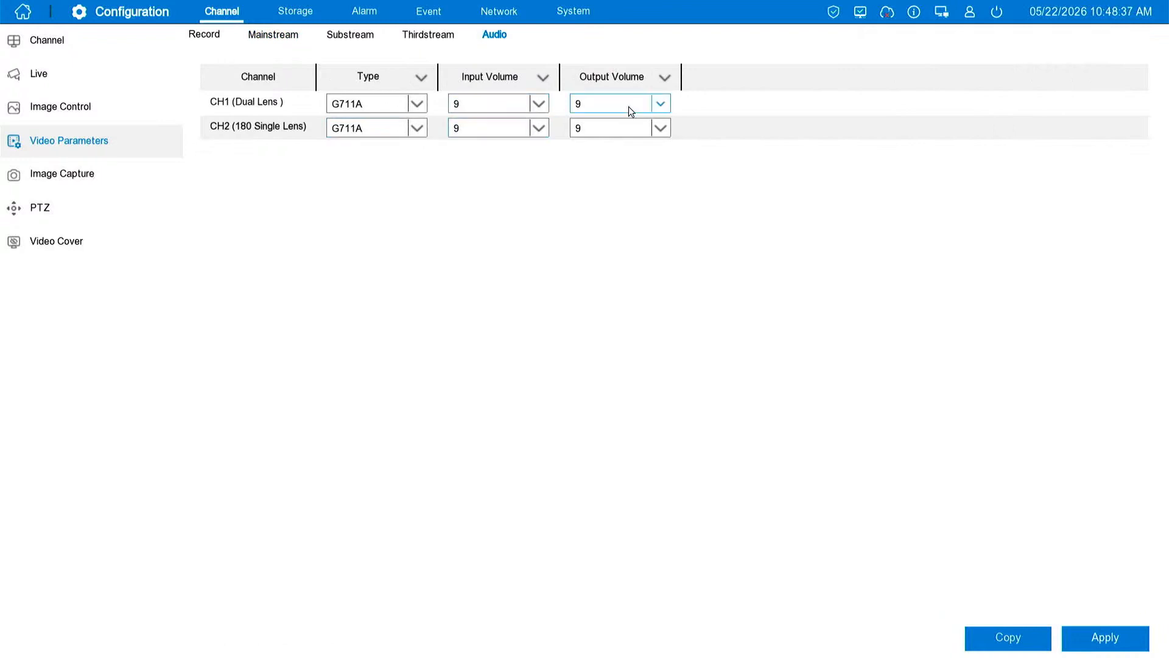
{"action": "left_click", "coordinate": [78, 173]}
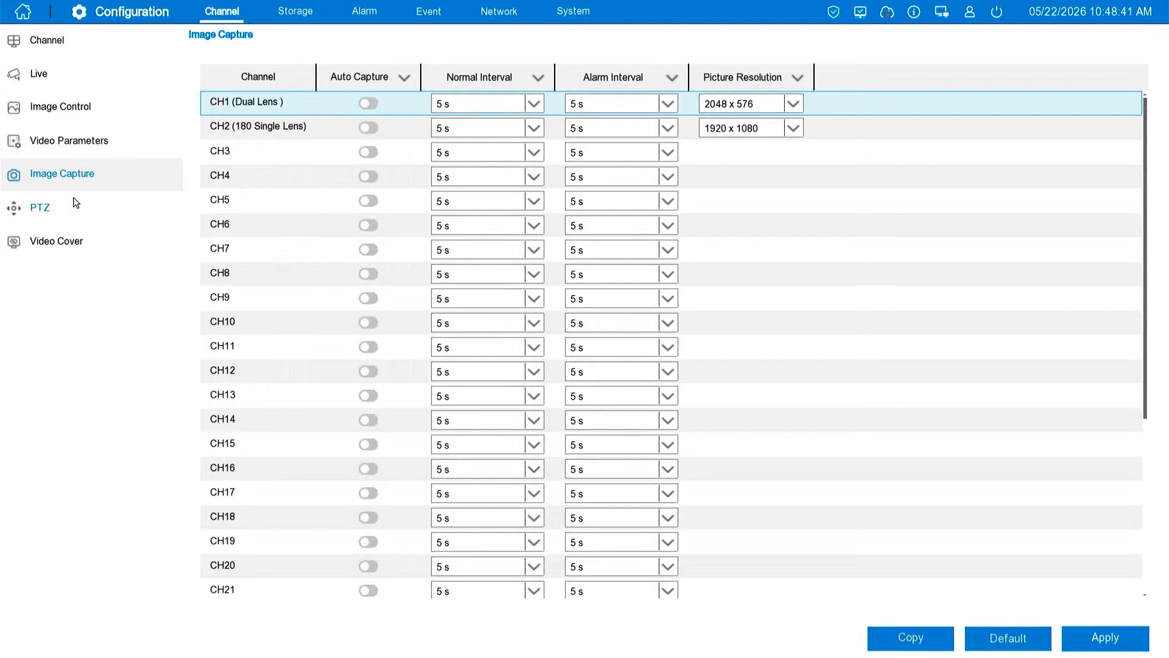
{"action": "left_click", "coordinate": [57, 205]}
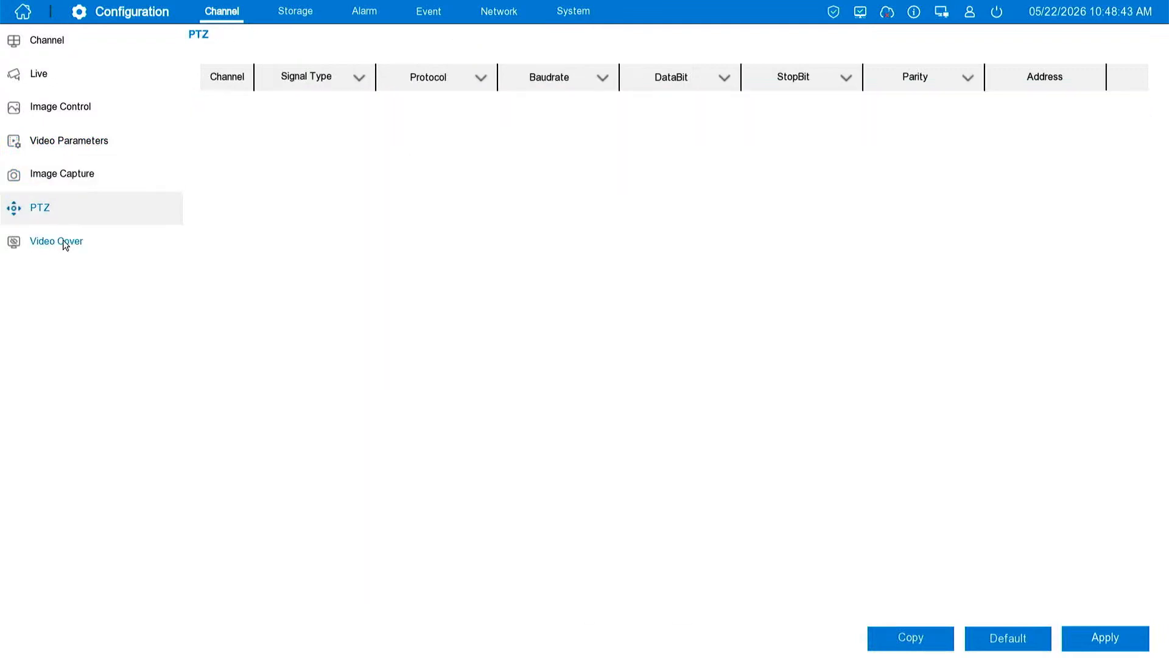
{"action": "left_click", "coordinate": [64, 241]}
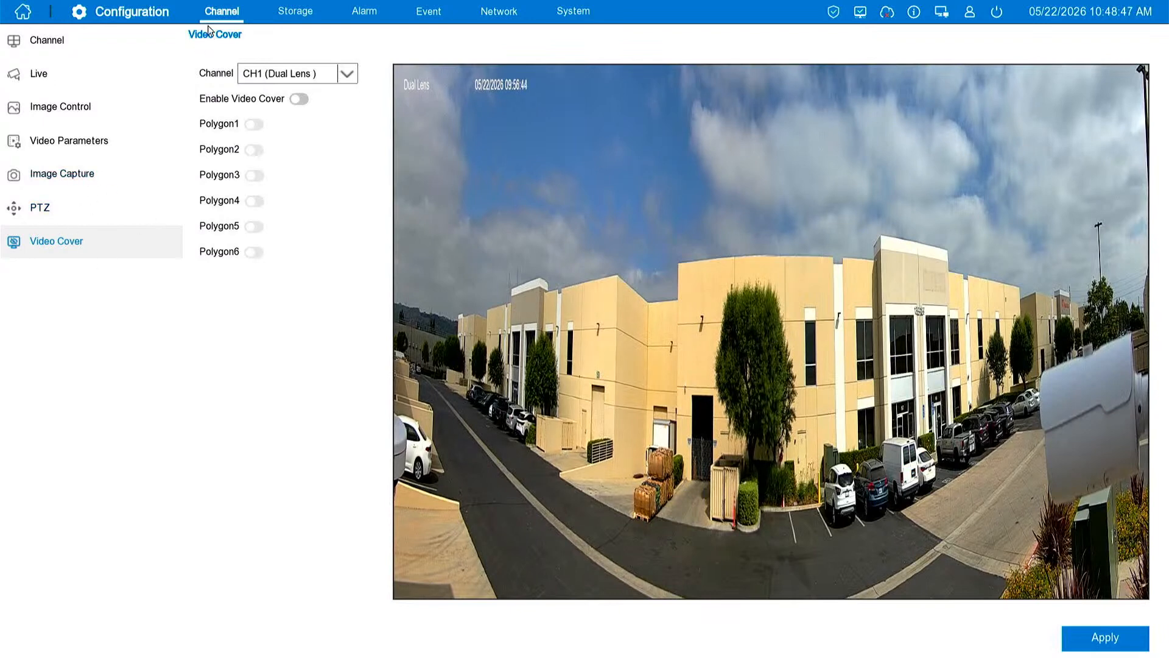
- Mark the full week in CH1's recording schedule and copy the schedule to all other channels
{"action": "left_click", "coordinate": [294, 14]}
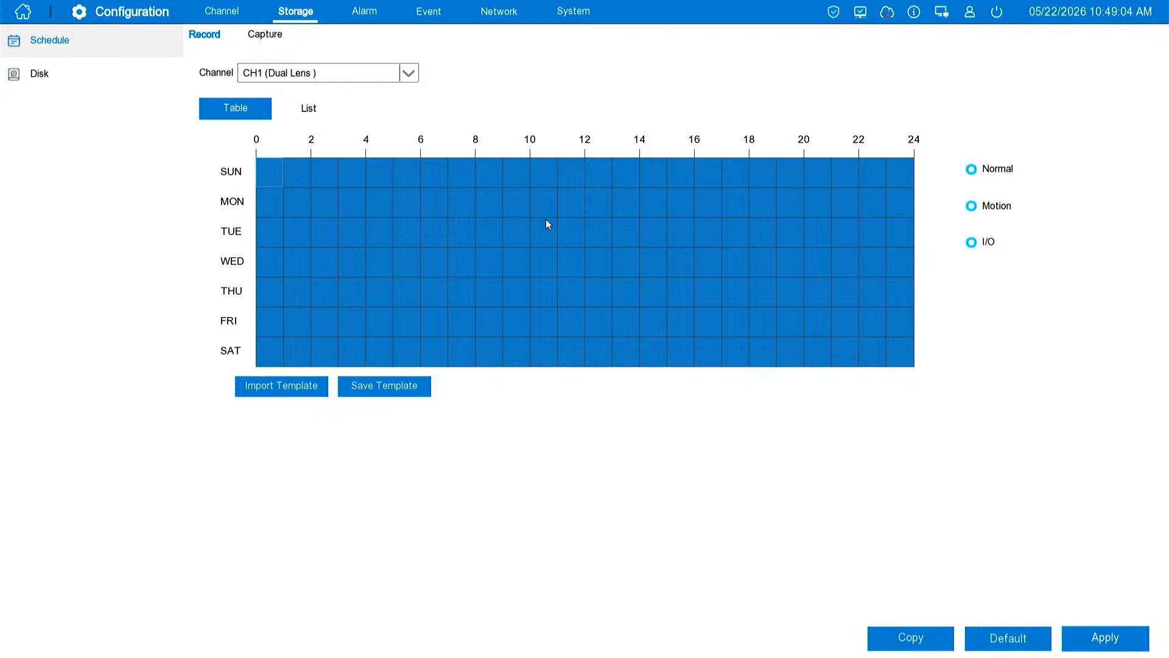
{"action": "left_click_drag", "start_coordinate": [286, 162], "coordinate": [921, 364]}
{"action": "left_click", "coordinate": [969, 204]}
{"action": "left_click", "coordinate": [918, 635]}
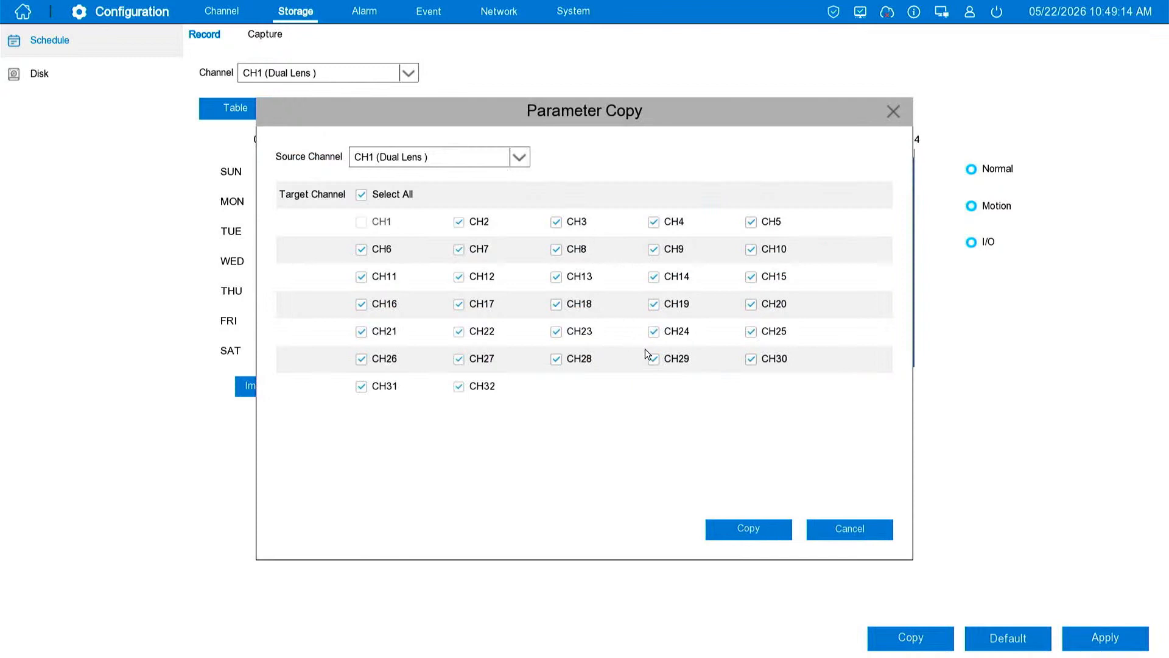
{"action": "left_click", "coordinate": [743, 527]}
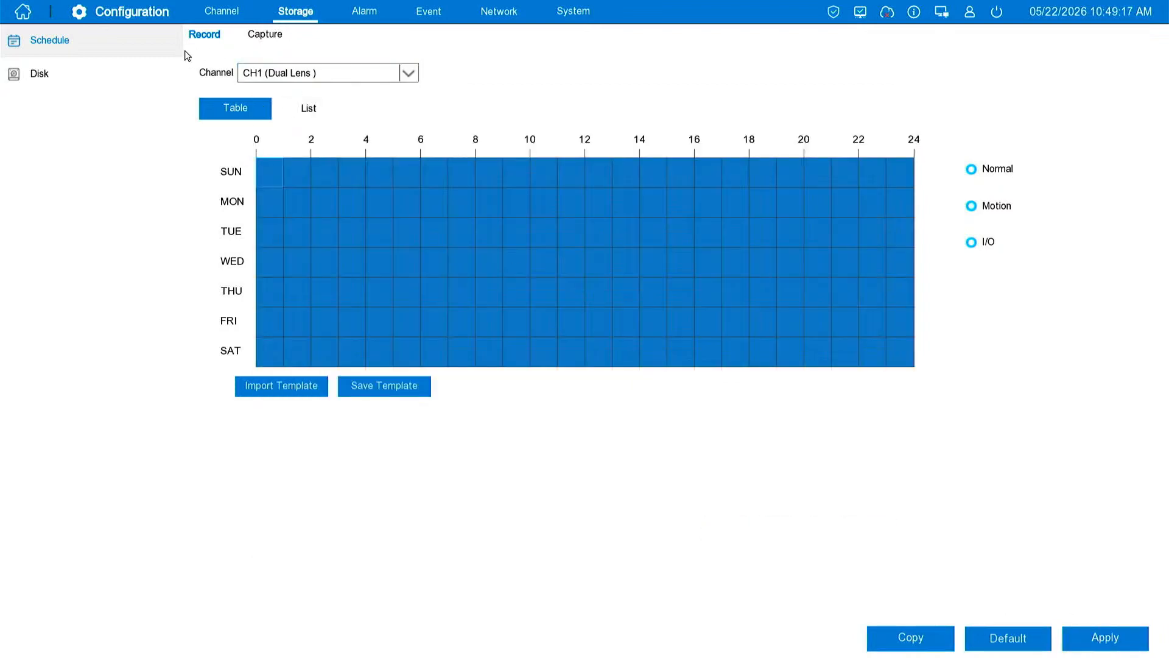
- Review the hard disk information and the list of I/O alarm inputs
{"action": "left_click", "coordinate": [100, 72]}
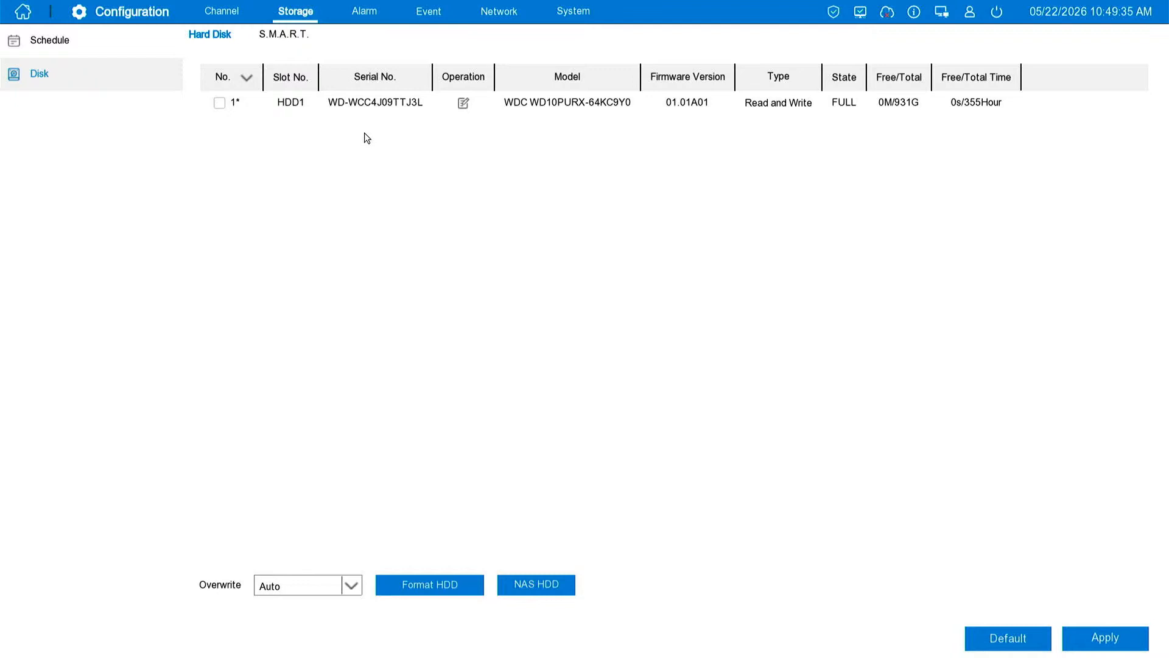
{"action": "left_click", "coordinate": [364, 16]}
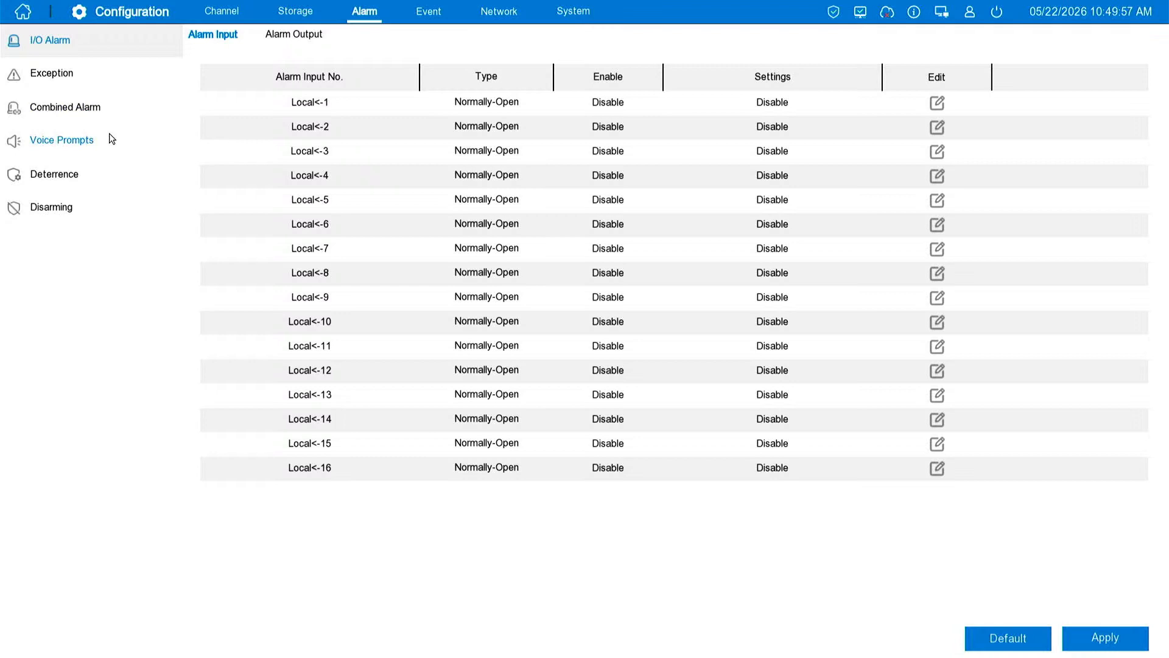
- Examine the voice prompt files and generation methods, including the language, file name and plain text fields of Text-to-Speech (Internet)
{"action": "left_click", "coordinate": [97, 145]}
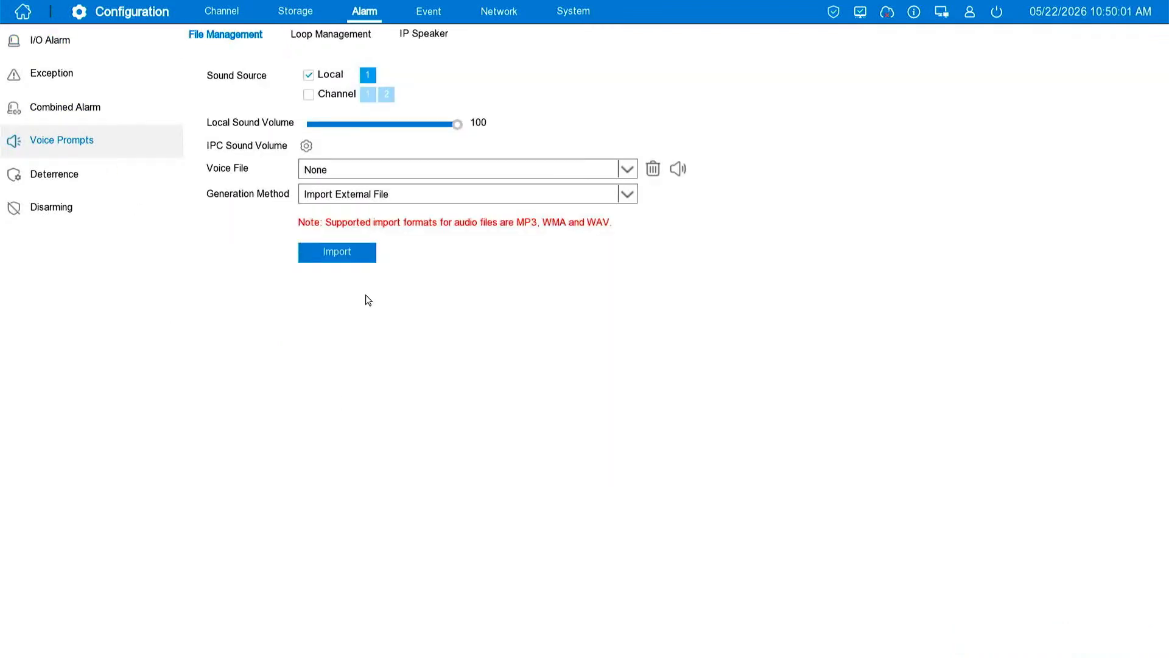
{"action": "left_click", "coordinate": [347, 169]}
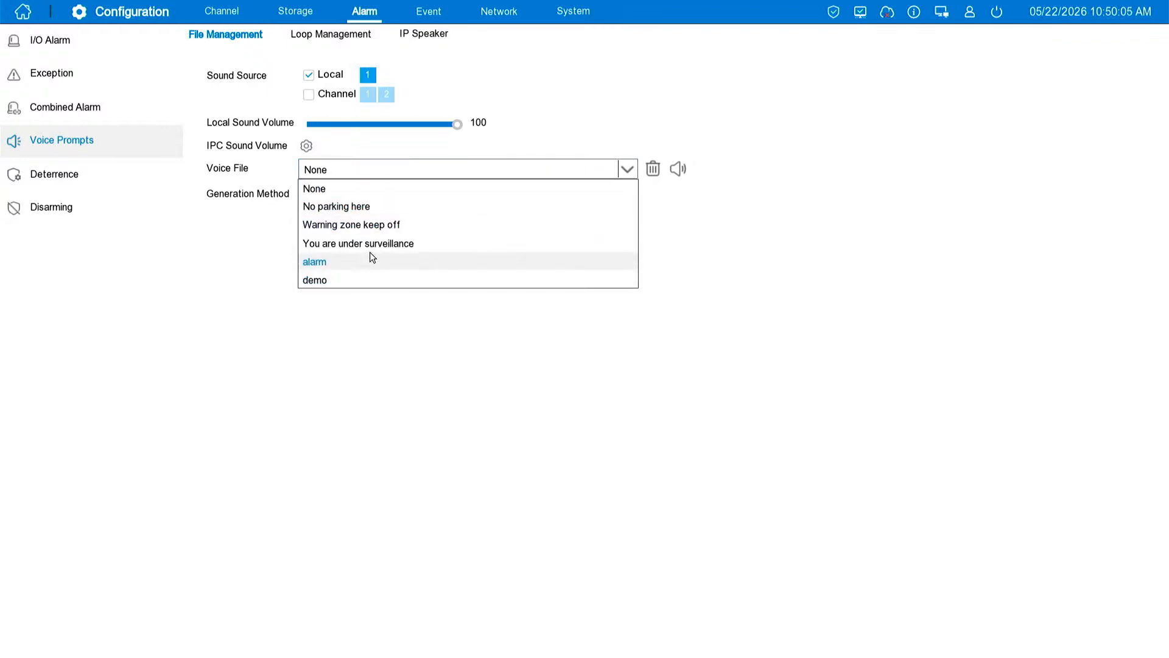
{"action": "left_click", "coordinate": [310, 193]}
{"action": "left_click", "coordinate": [310, 194]}
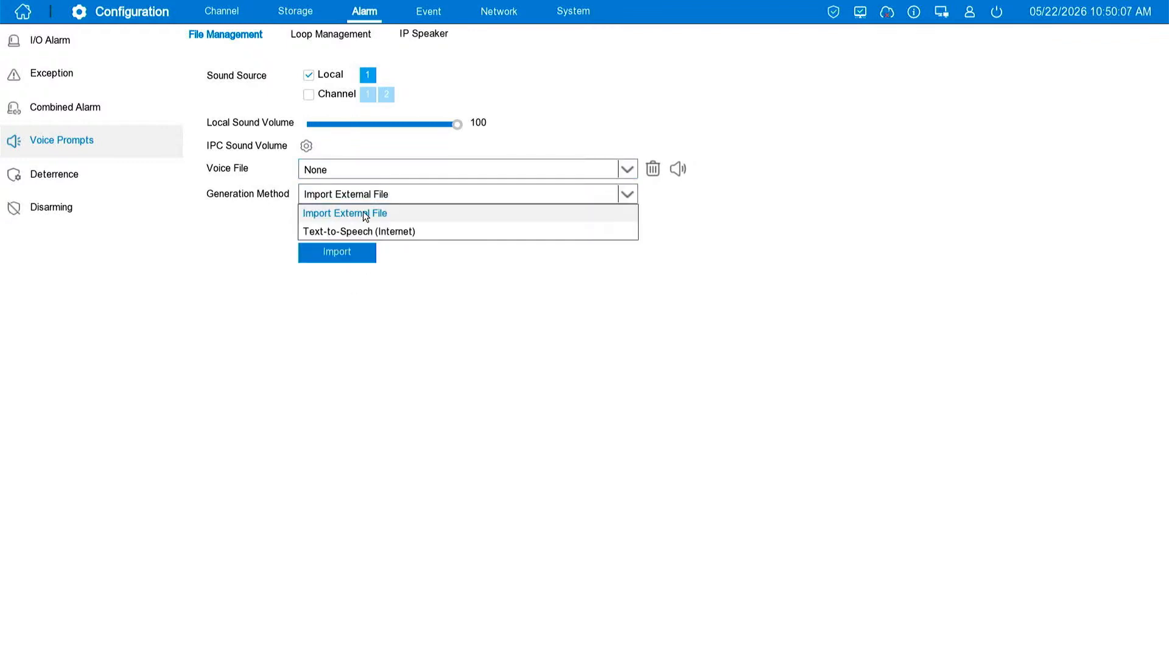
{"action": "left_click", "coordinate": [386, 232]}
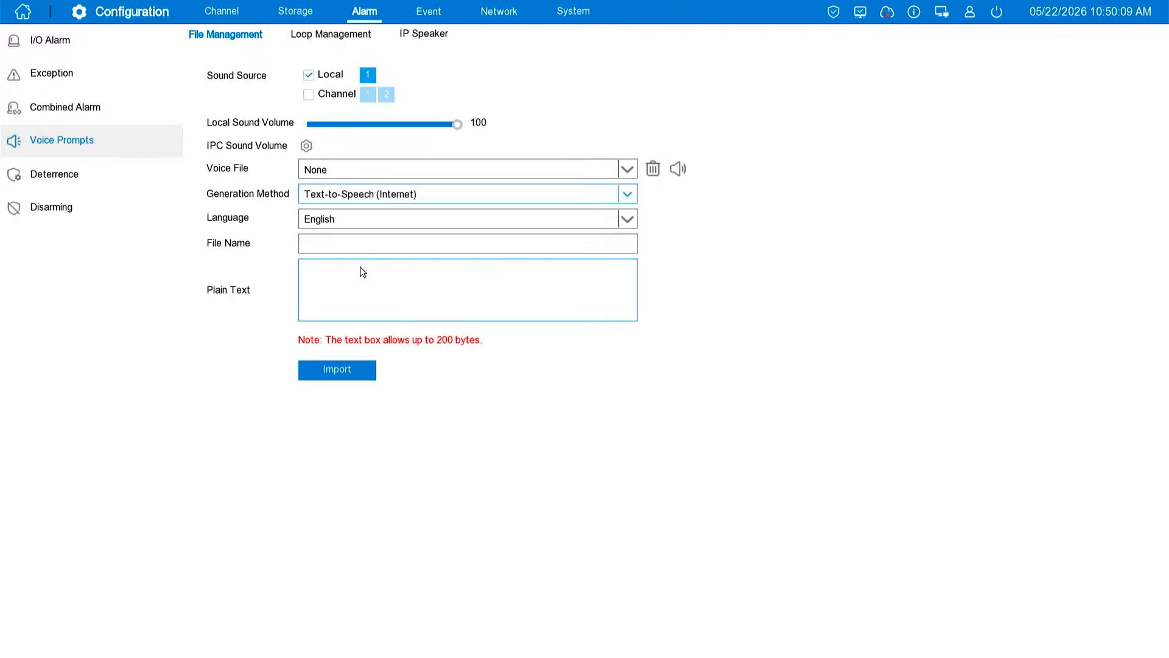
{"action": "left_click", "coordinate": [344, 287]}
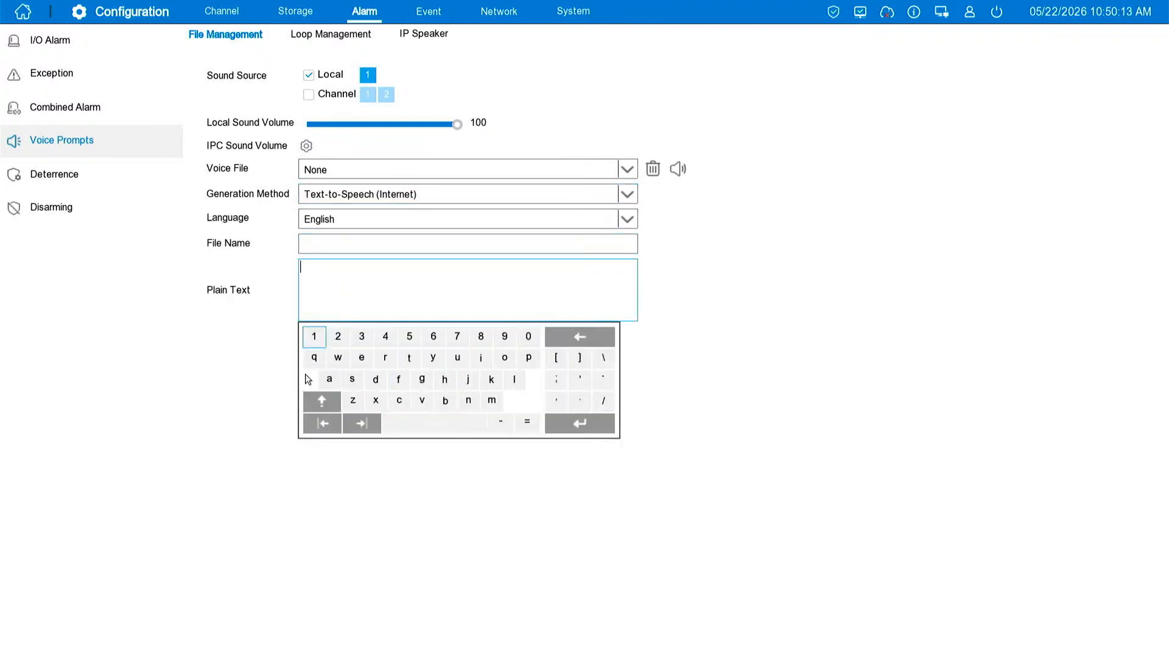
{"action": "left_click", "coordinate": [197, 358]}
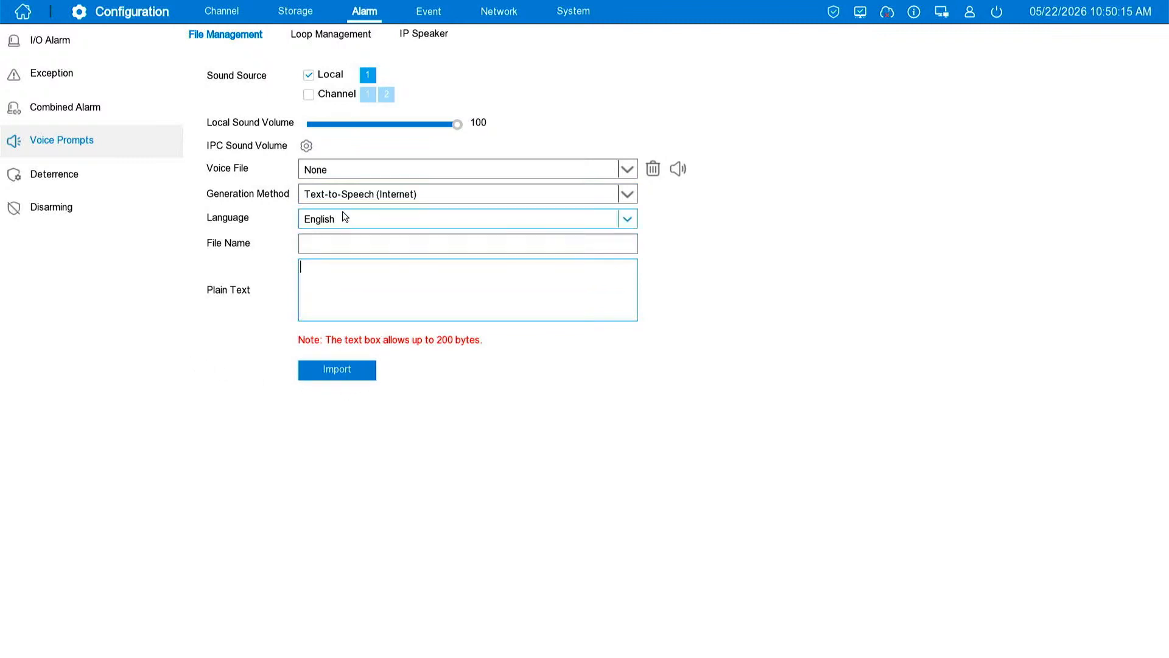
- Review the fields required to add an IP speaker, and close the form without adding one
{"action": "left_click", "coordinate": [403, 41]}
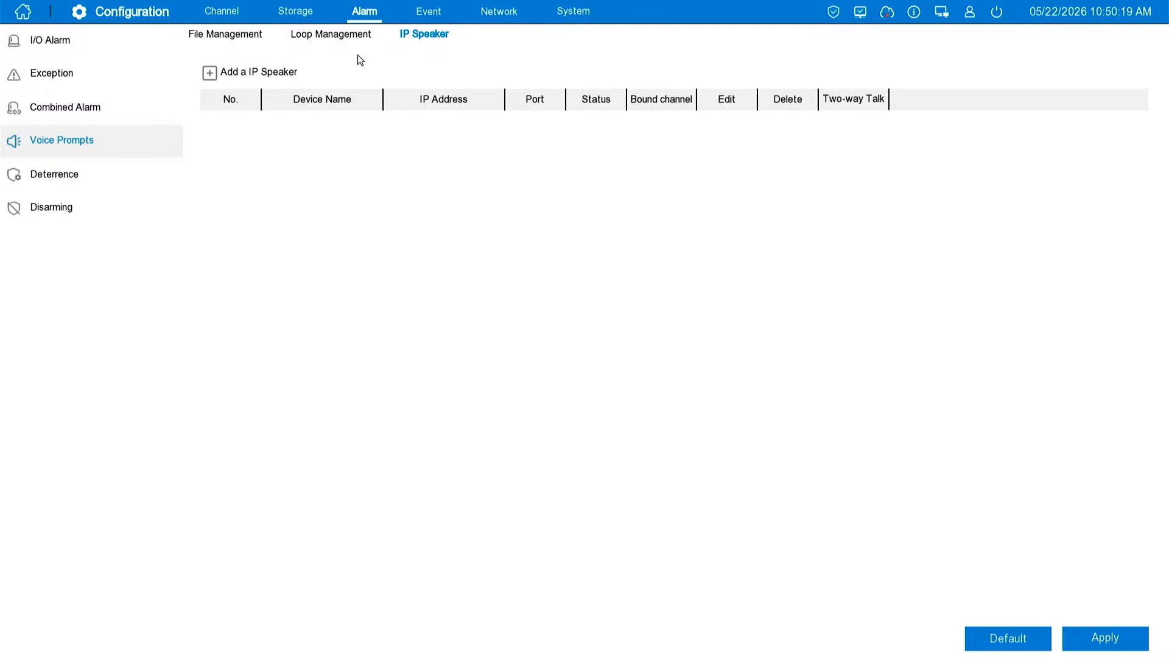
{"action": "left_click", "coordinate": [210, 73]}
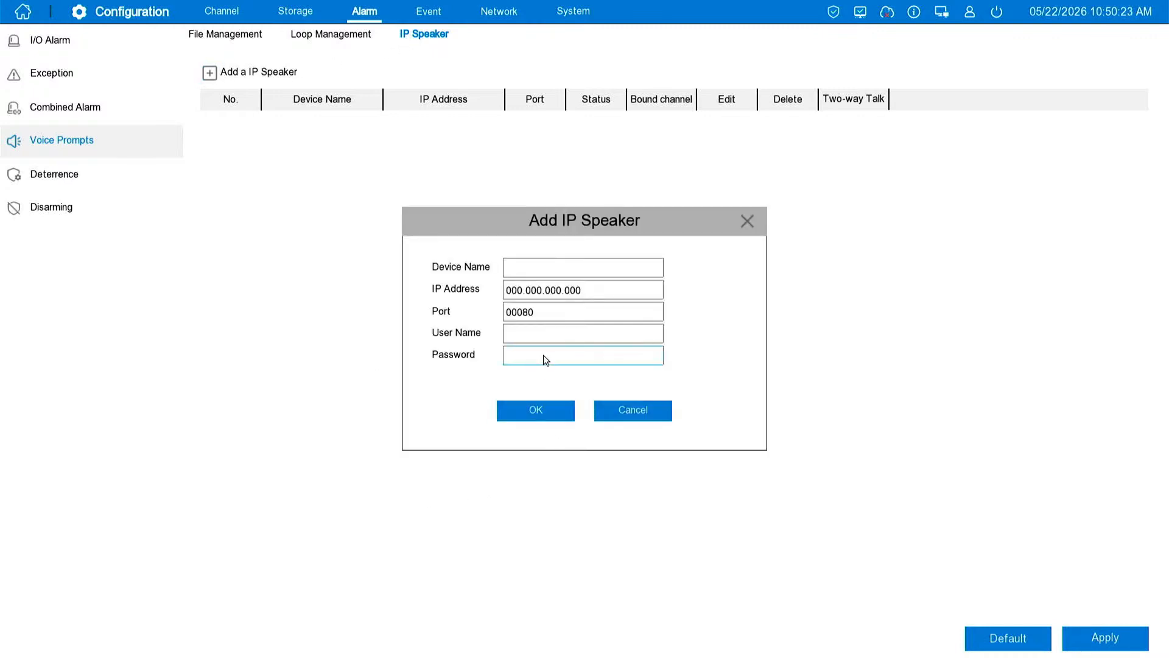
{"action": "left_click", "coordinate": [523, 268]}
{"action": "left_click", "coordinate": [444, 266]}
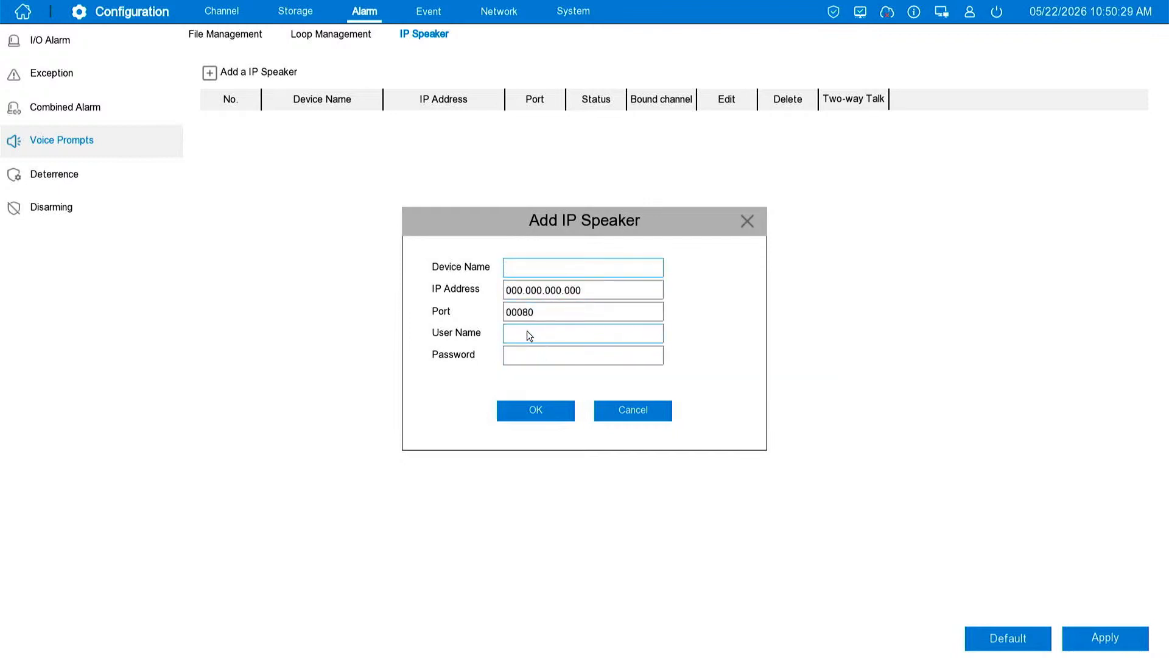
{"action": "left_click", "coordinate": [641, 408]}
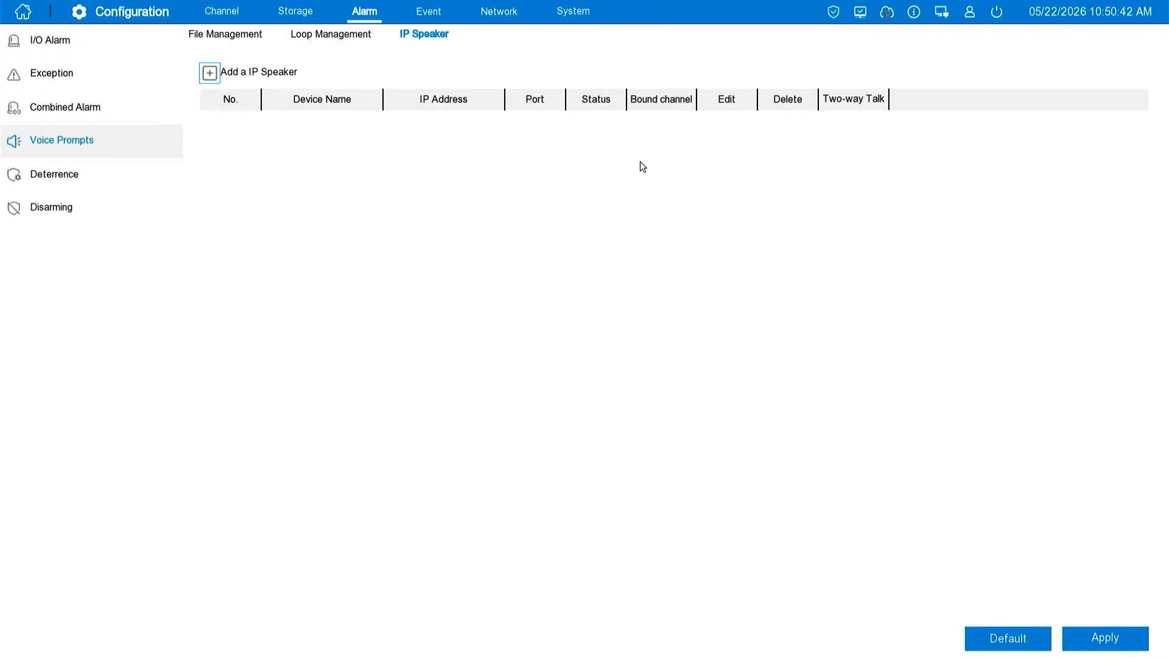
- Review CH1's deterrence light settings, trying the warning light and leaving it disabled
{"action": "left_click", "coordinate": [70, 171]}
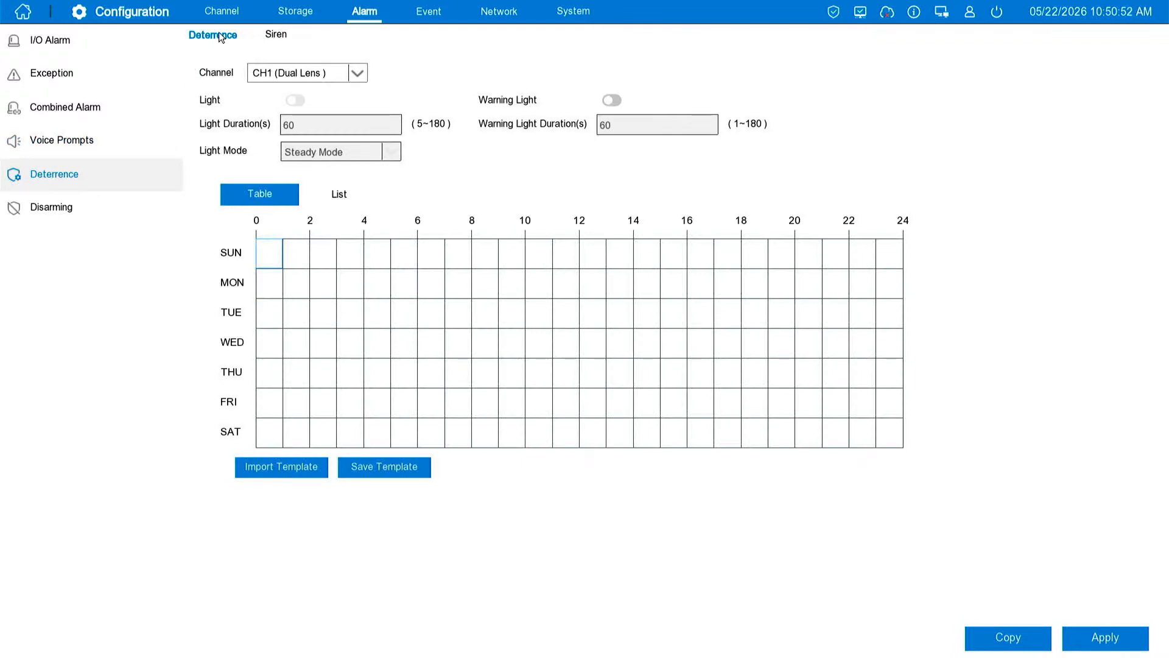
{"action": "left_click", "coordinate": [277, 35]}
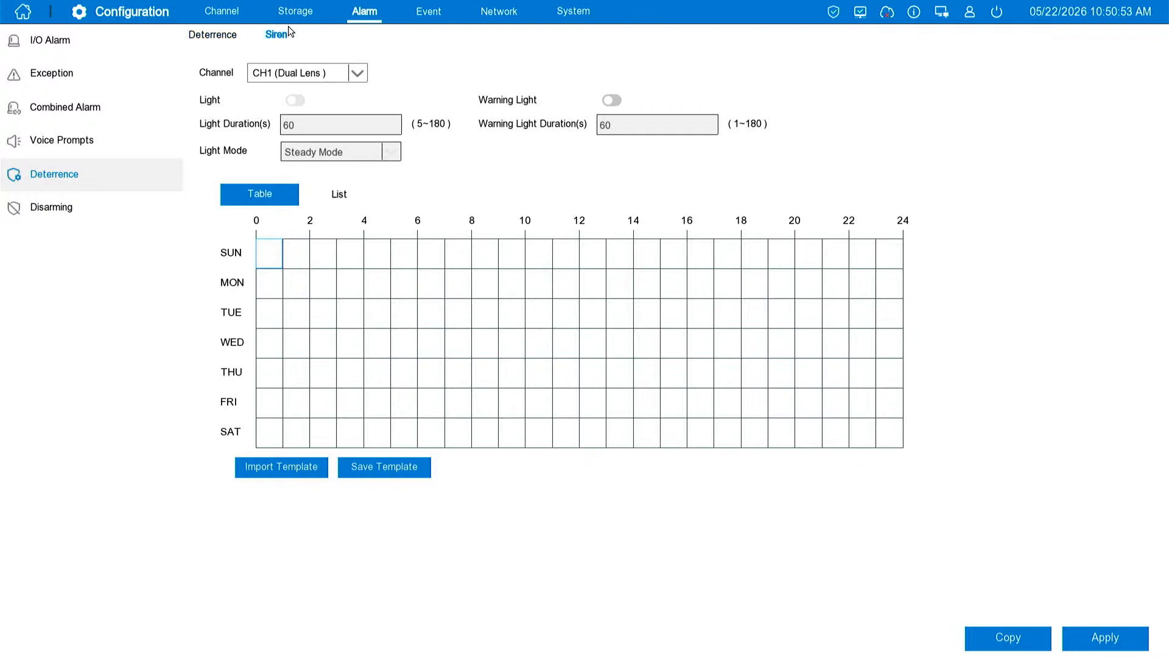
{"action": "left_click", "coordinate": [222, 41]}
{"action": "left_click", "coordinate": [607, 100]}
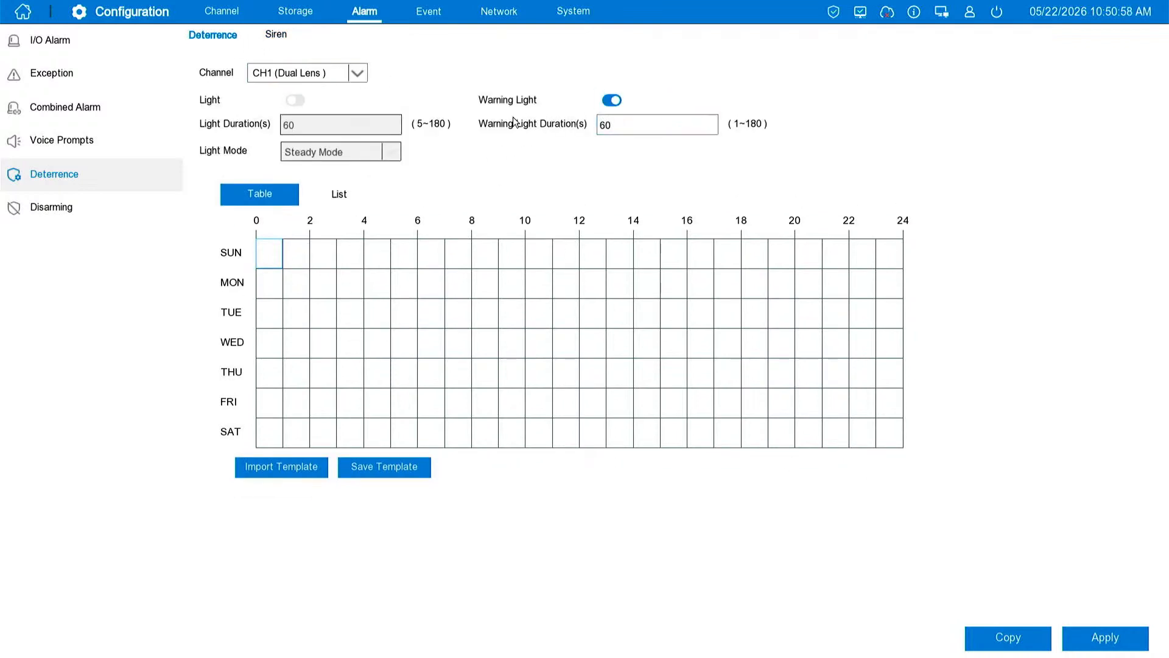
{"action": "left_click", "coordinate": [622, 101]}
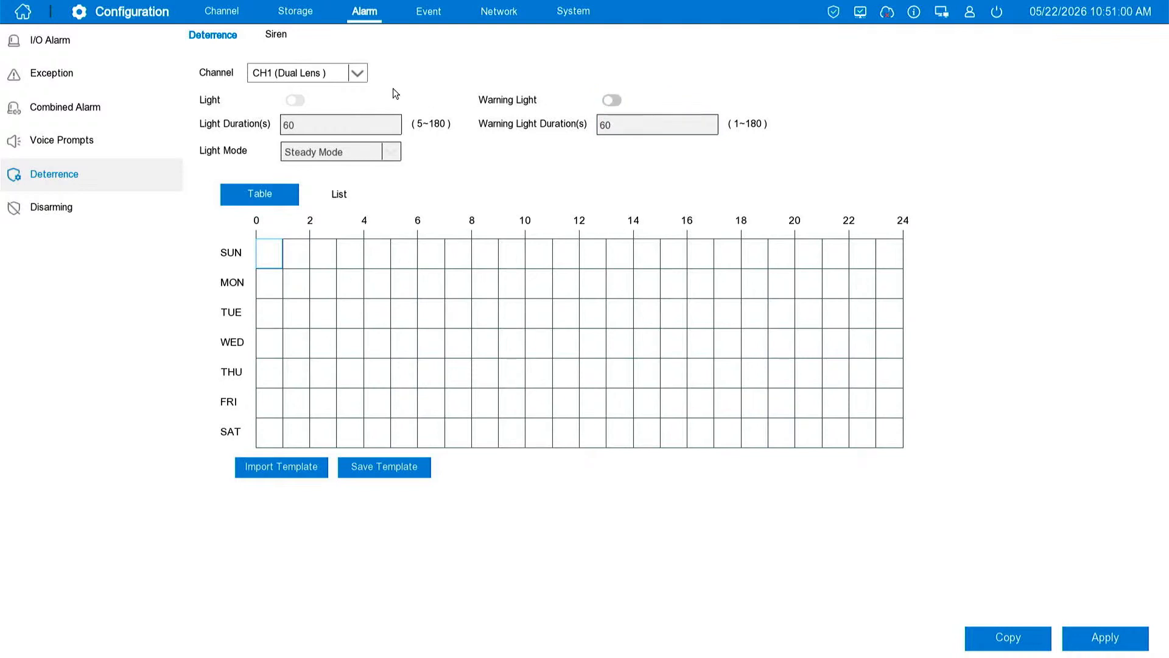
- Enable the deterrence siren for CH1, keeping Alarm2 as the siren type
{"action": "left_click", "coordinate": [274, 35]}
{"action": "left_click", "coordinate": [296, 96]}
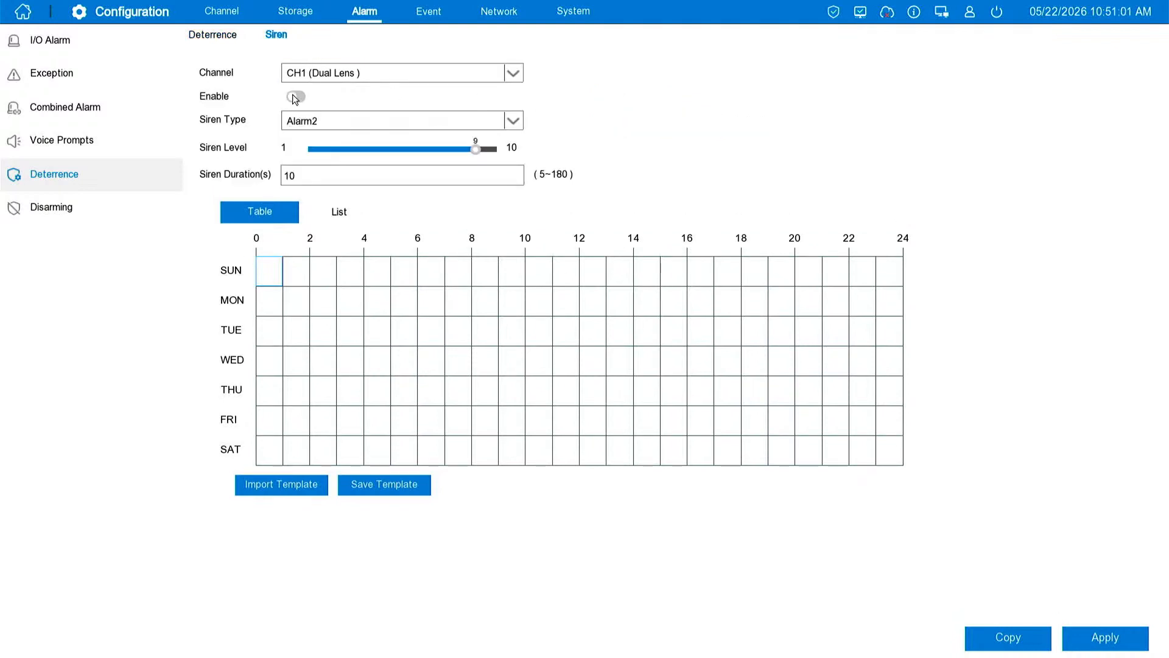
{"action": "left_click", "coordinate": [320, 125]}
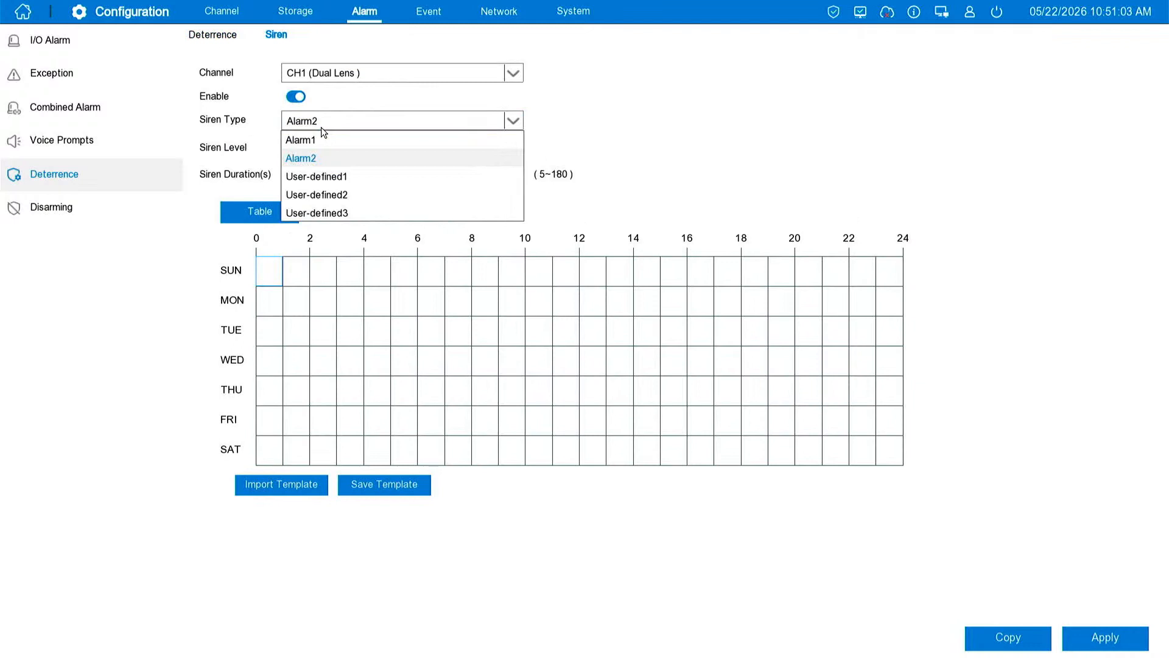
{"action": "left_click", "coordinate": [317, 120]}
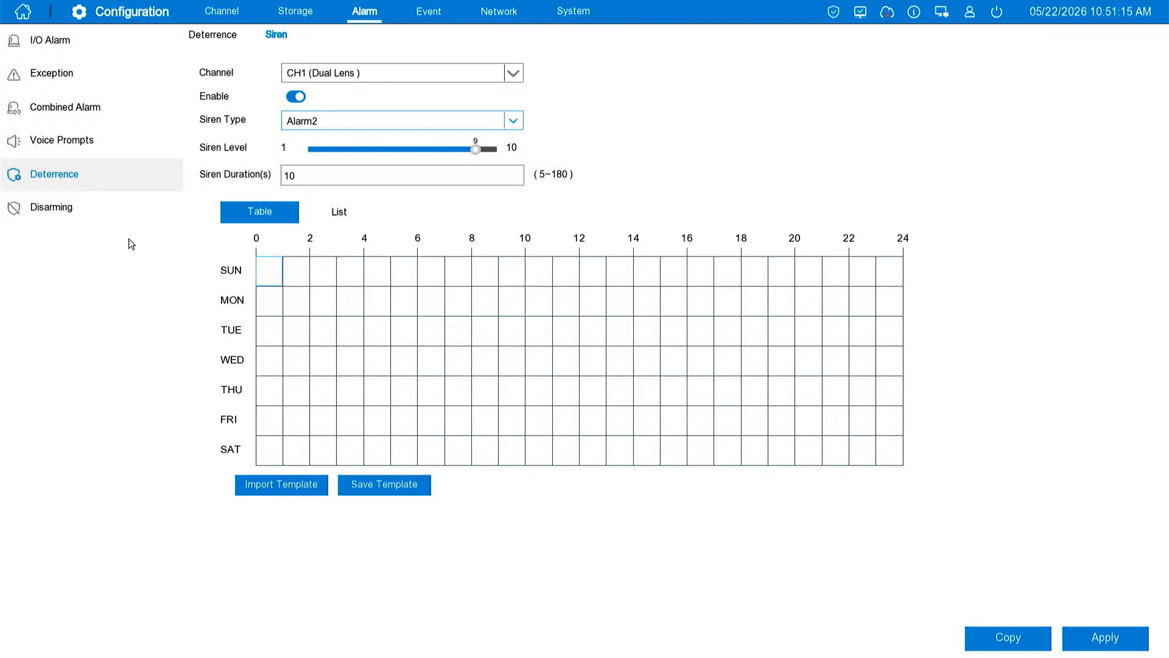
- Enable disarming for the alarms and apply the setting
{"action": "left_click", "coordinate": [65, 217]}
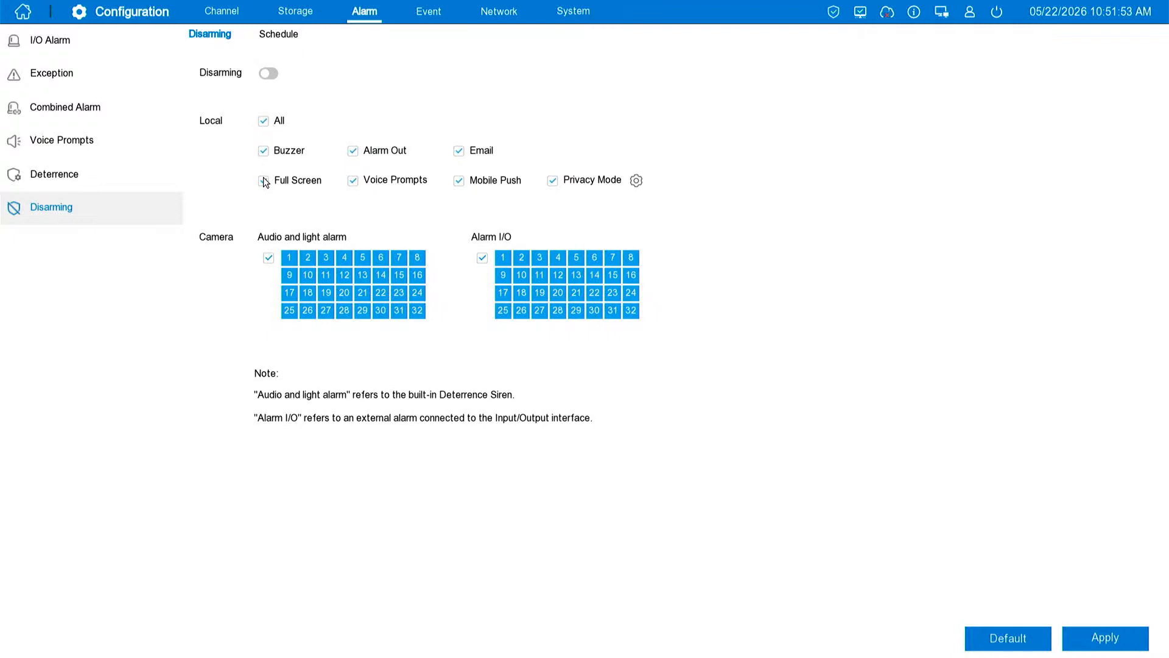
{"action": "left_click", "coordinate": [269, 77]}
{"action": "left_click", "coordinate": [1095, 636]}
{"action": "left_click", "coordinate": [626, 401]}
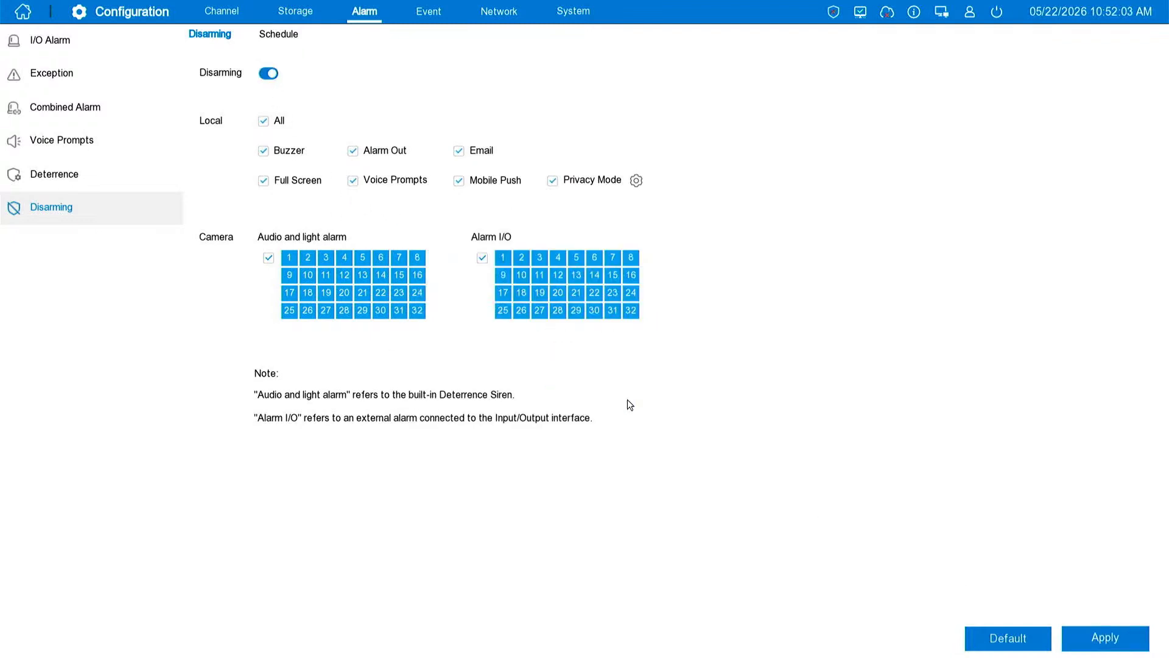
- Exclude Voice Prompts, Alarm Out, Buzzer and the cameras' audio and light alarm from disarming, and save the changes
{"action": "left_click", "coordinate": [352, 181]}
{"action": "left_click", "coordinate": [353, 151]}
{"action": "left_click", "coordinate": [263, 151]}
{"action": "left_click", "coordinate": [268, 258]}
{"action": "left_click", "coordinate": [1090, 636]}
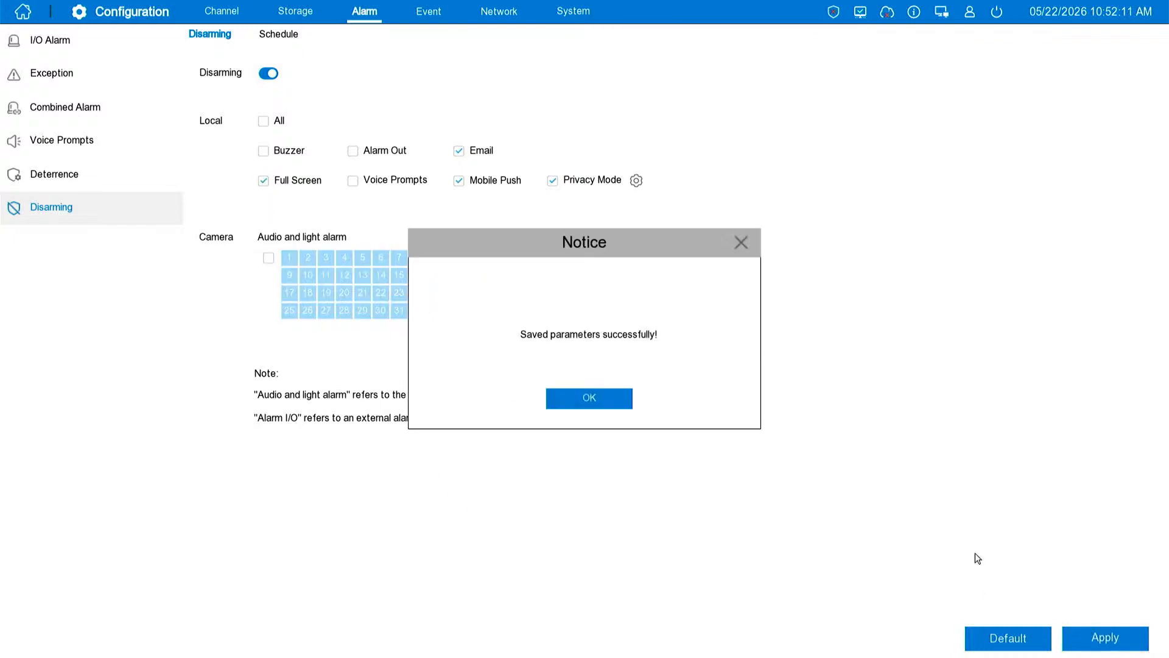
{"action": "left_click", "coordinate": [560, 390]}
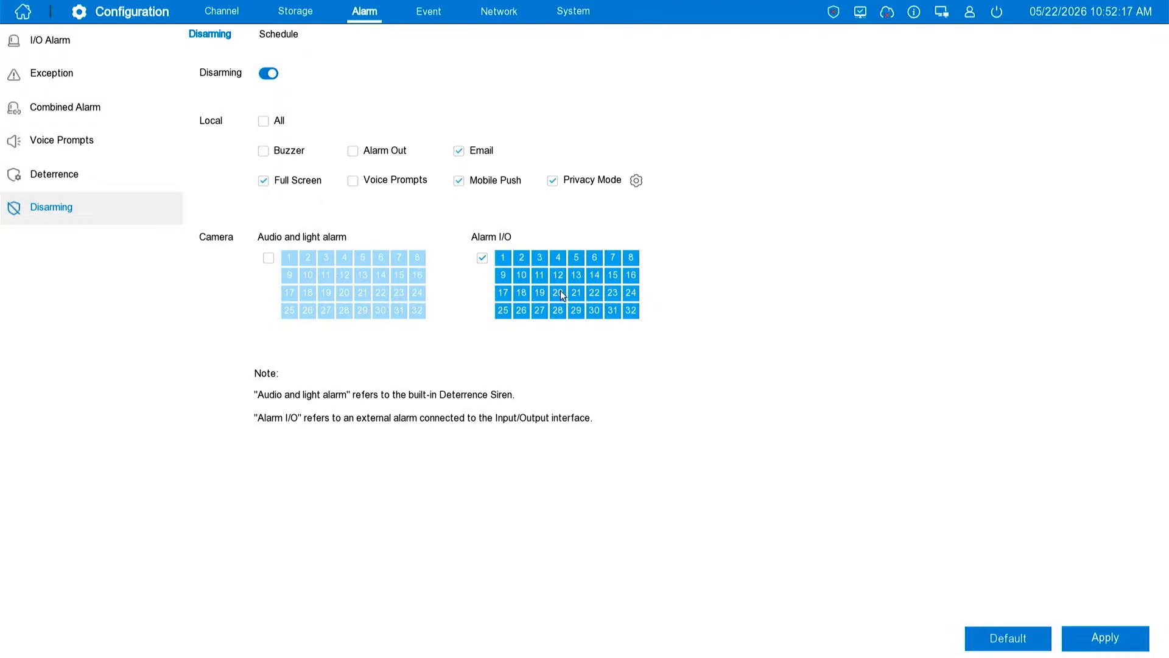
- Review the weekly disarming schedule and the event types available for CH1 in the event settings
{"action": "left_click", "coordinate": [273, 40]}
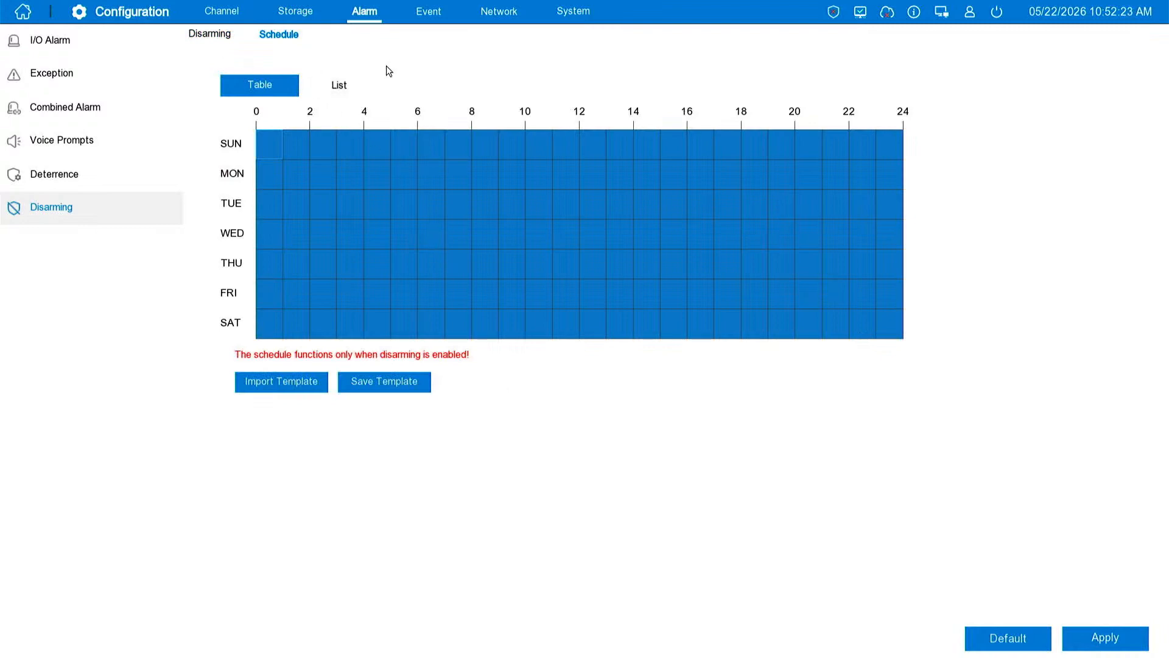
{"action": "left_click", "coordinate": [428, 12]}
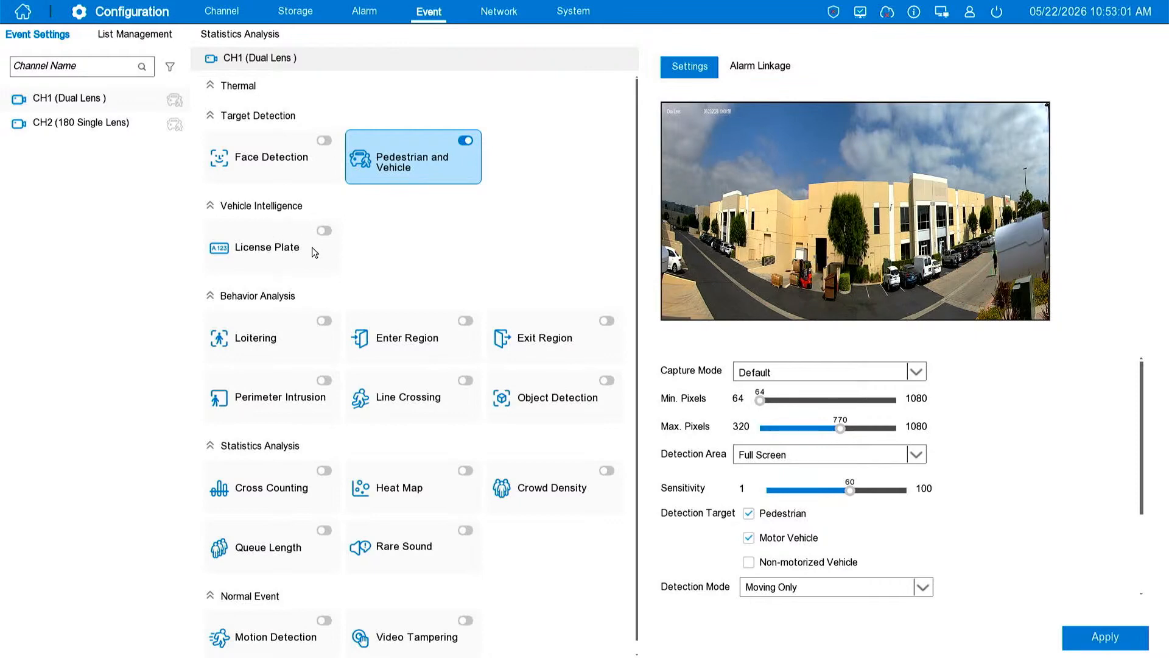
{"action": "scroll", "coordinate": [339, 295], "scroll_direction": "down", "scroll_amount": 1}
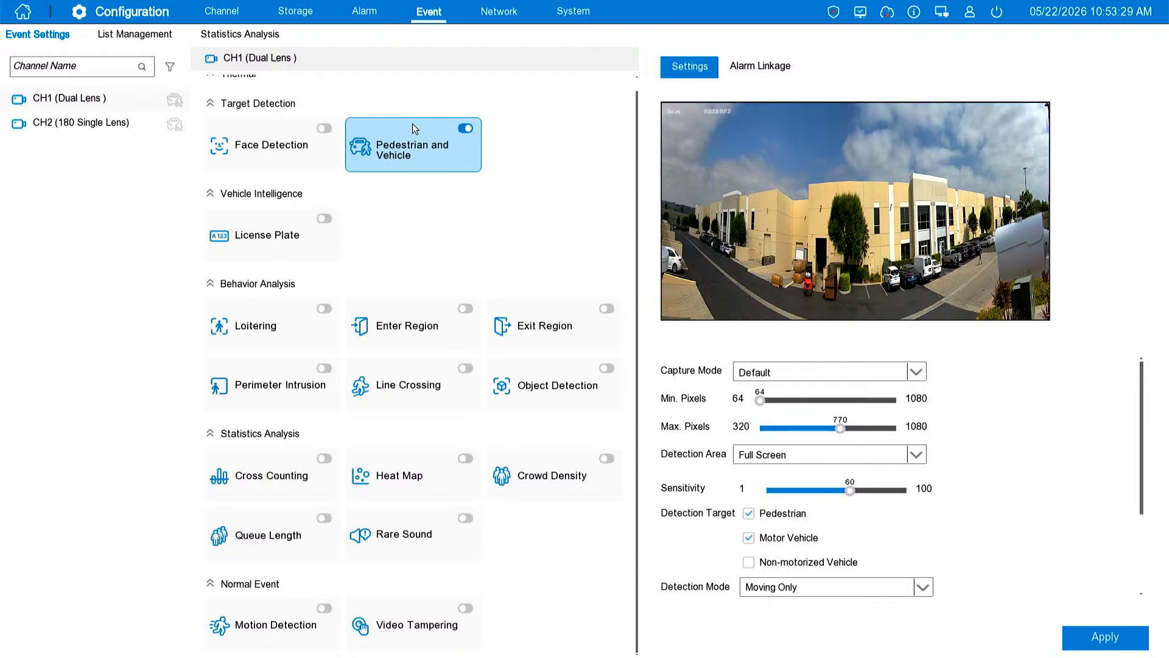
- Turn CH1's Pedestrian and Vehicle detection off and back on
{"action": "left_click", "coordinate": [466, 128]}
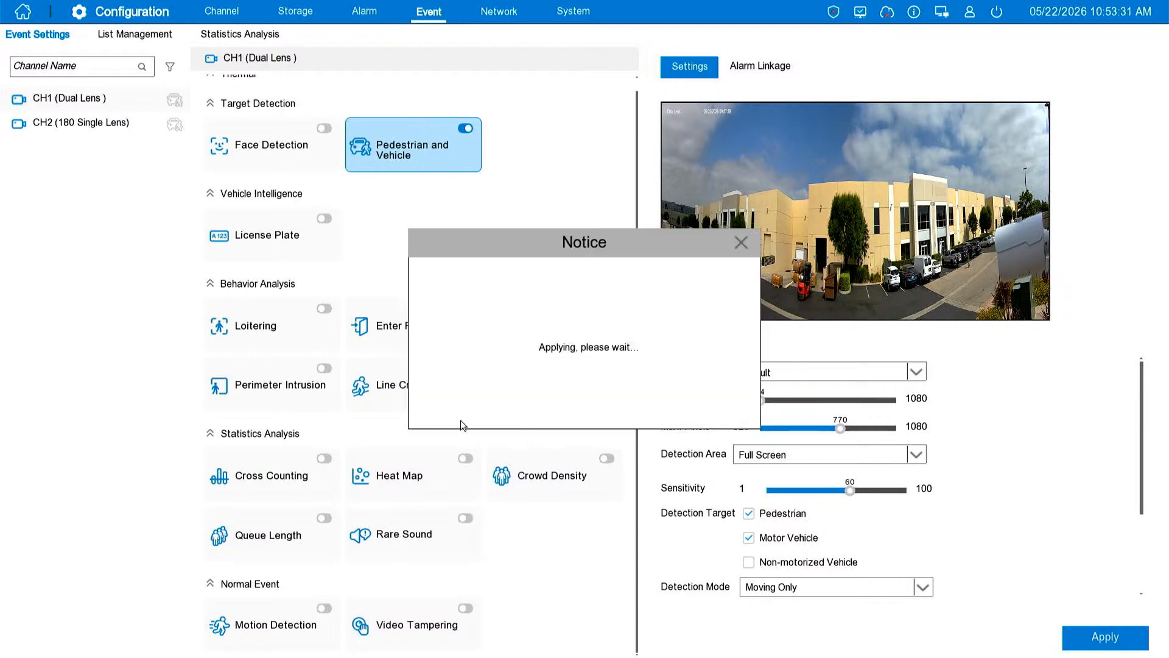
{"action": "left_click", "coordinate": [587, 399]}
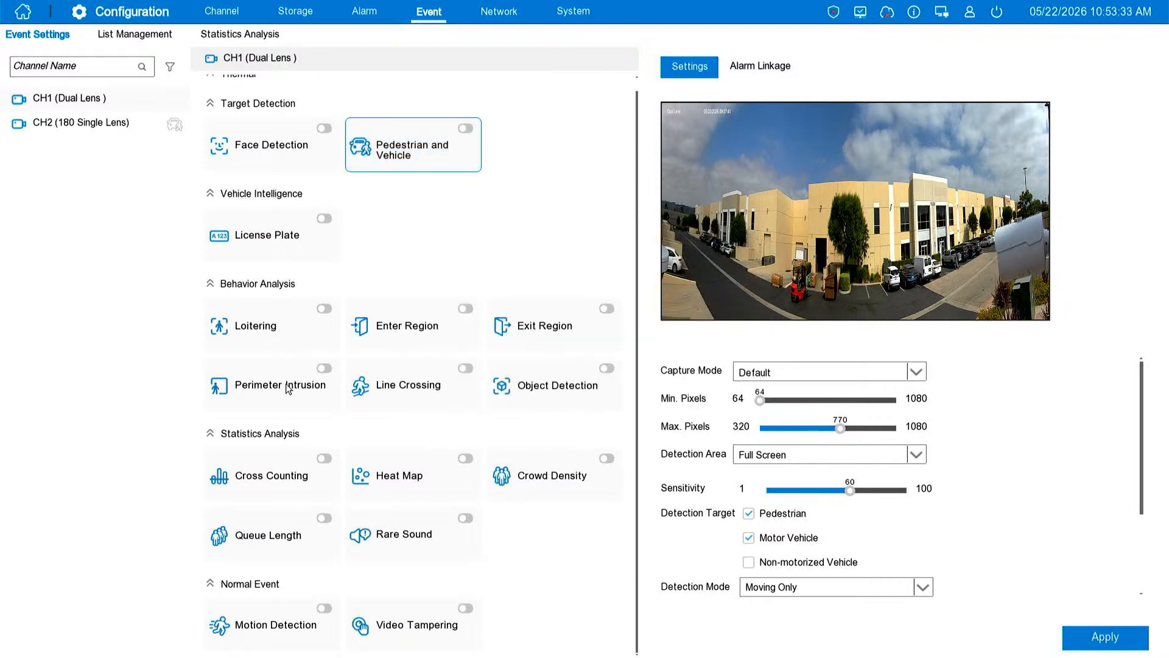
{"action": "left_click", "coordinate": [466, 128]}
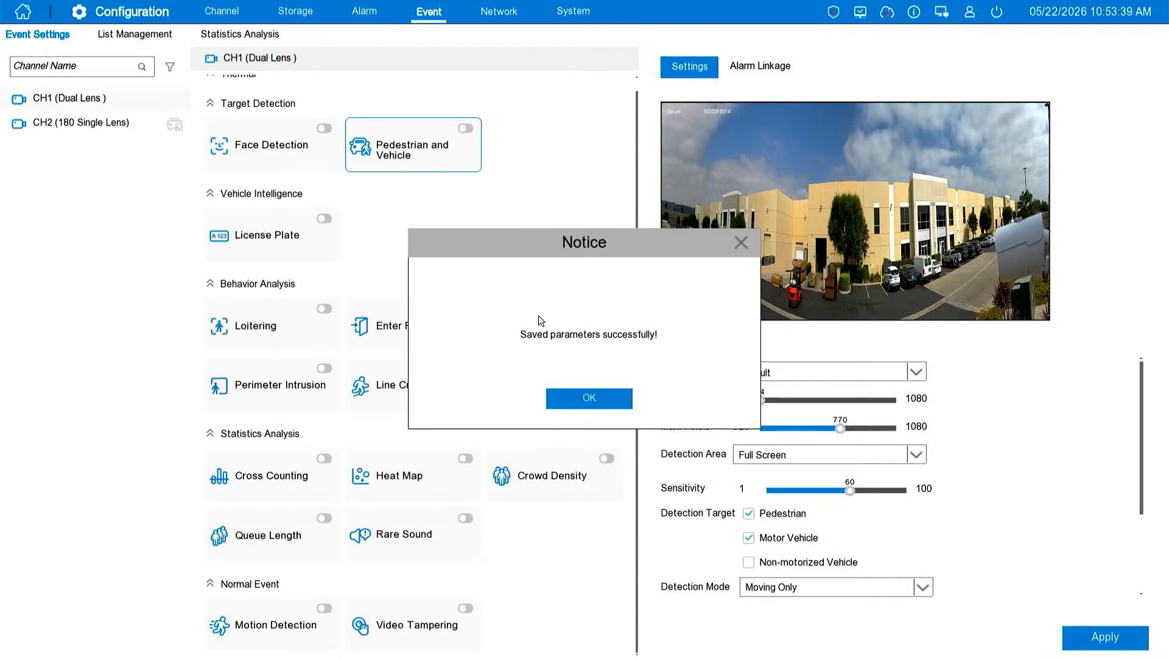
{"action": "left_click", "coordinate": [559, 391]}
- Raise the maximum pixel size for CH1's Pedestrian and Vehicle detection to 893, leaving the minimum at 64
{"action": "mouse_move", "coordinate": [819, 428]}
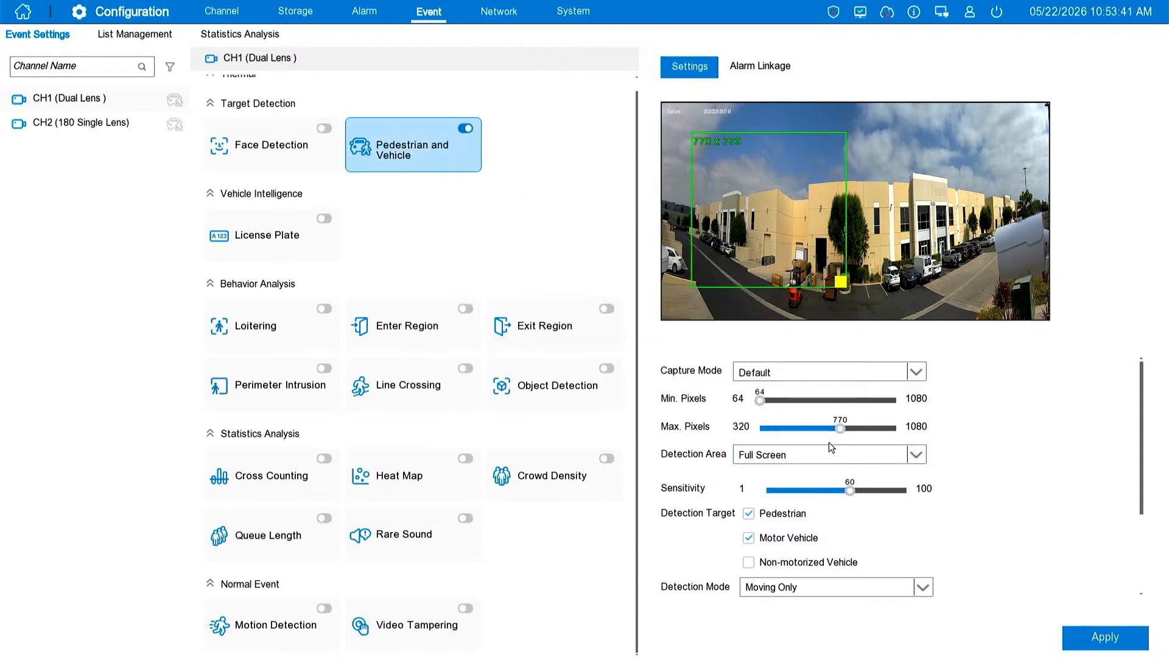
{"action": "mouse_move", "coordinate": [760, 400]}
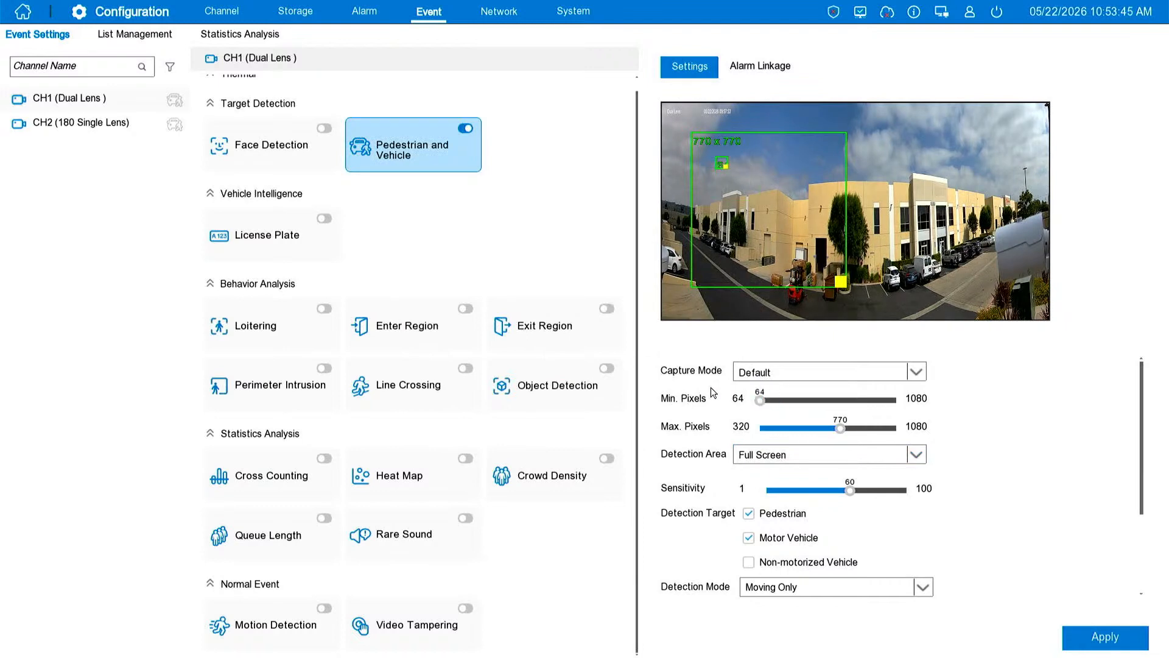
{"action": "left_click_drag", "start_coordinate": [842, 426], "coordinate": [862, 426]}
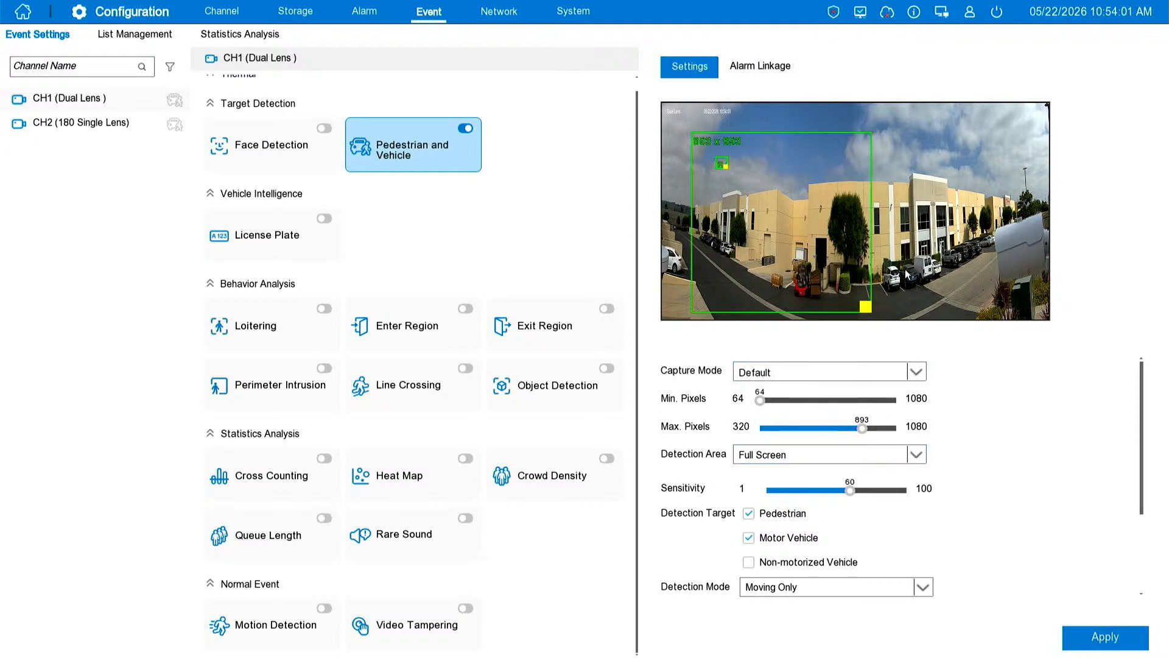
{"action": "mouse_move", "coordinate": [858, 425]}
{"action": "left_mouse_down"}
{"action": "mouse_move", "coordinate": [779, 416]}
{"action": "mouse_move", "coordinate": [861, 417]}
{"action": "left_mouse_up"}
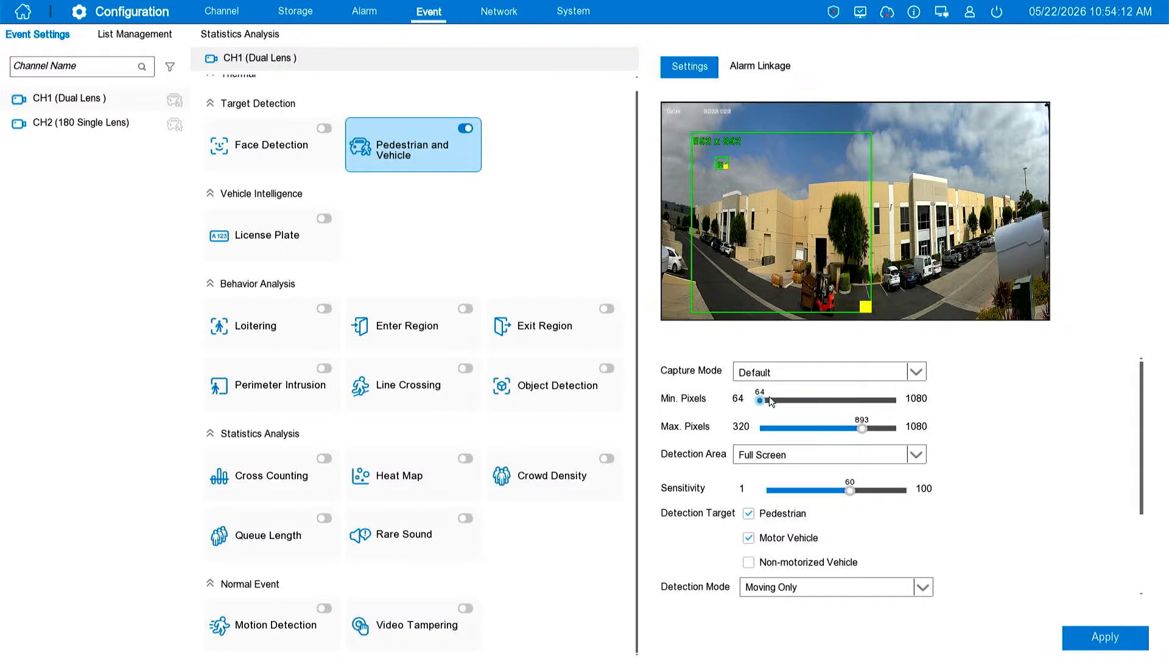
- Try the User-defined detection area for CH1 and return it to Full Screen
{"action": "left_click", "coordinate": [761, 464]}
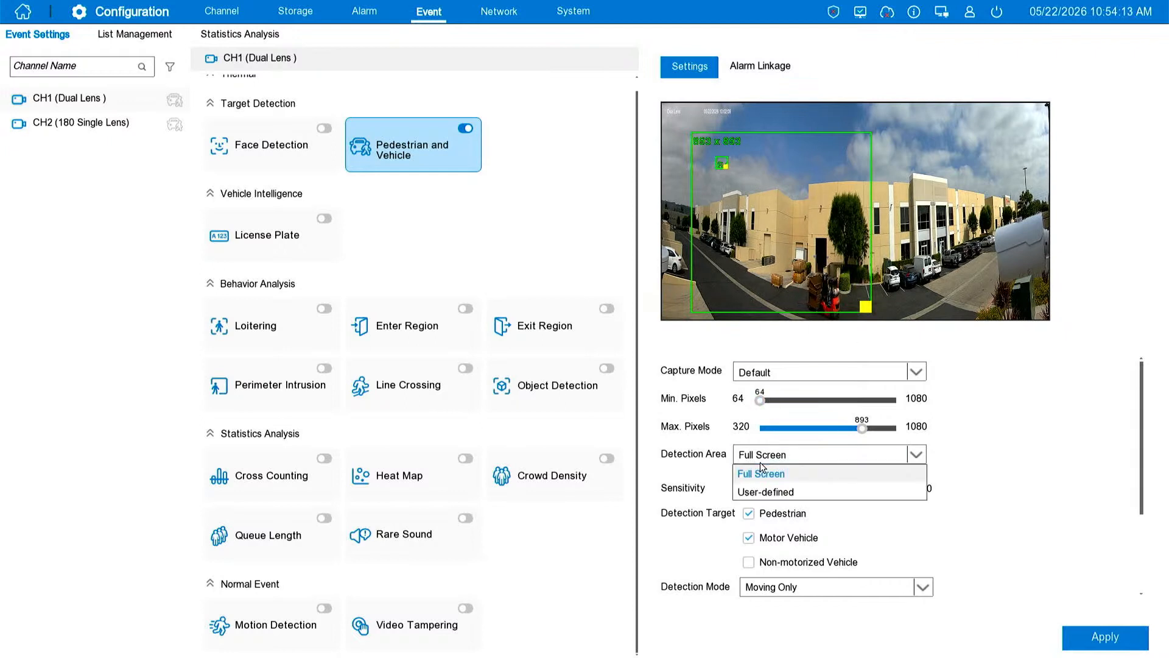
{"action": "left_click", "coordinate": [769, 492]}
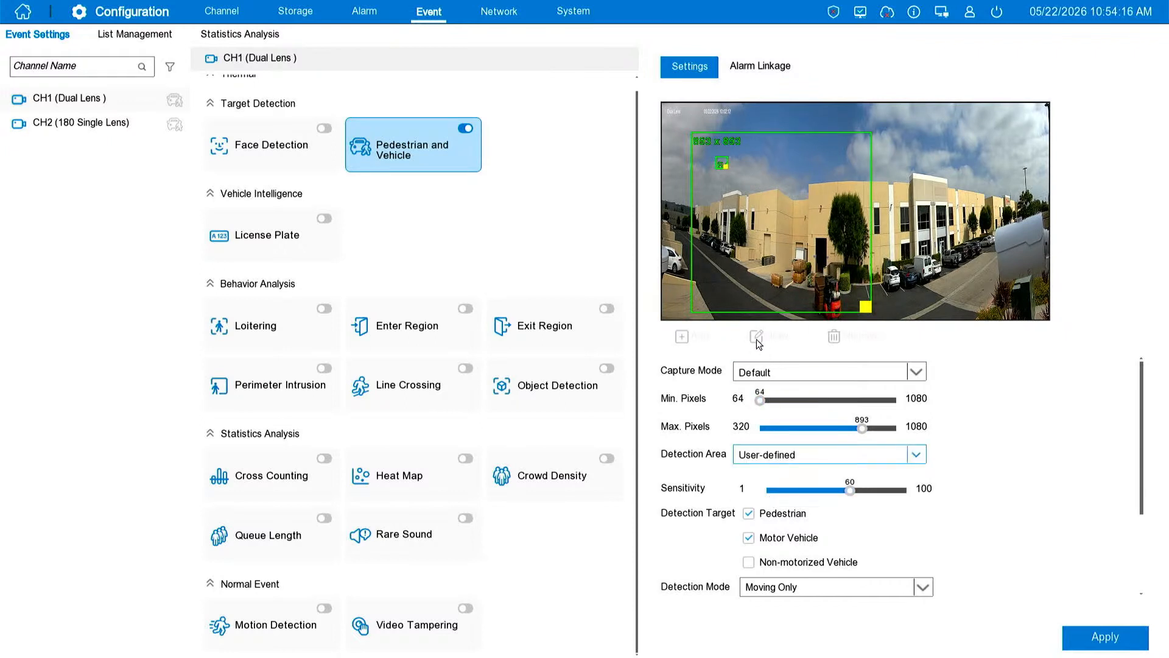
{"action": "left_click", "coordinate": [798, 454]}
{"action": "left_click", "coordinate": [766, 488]}
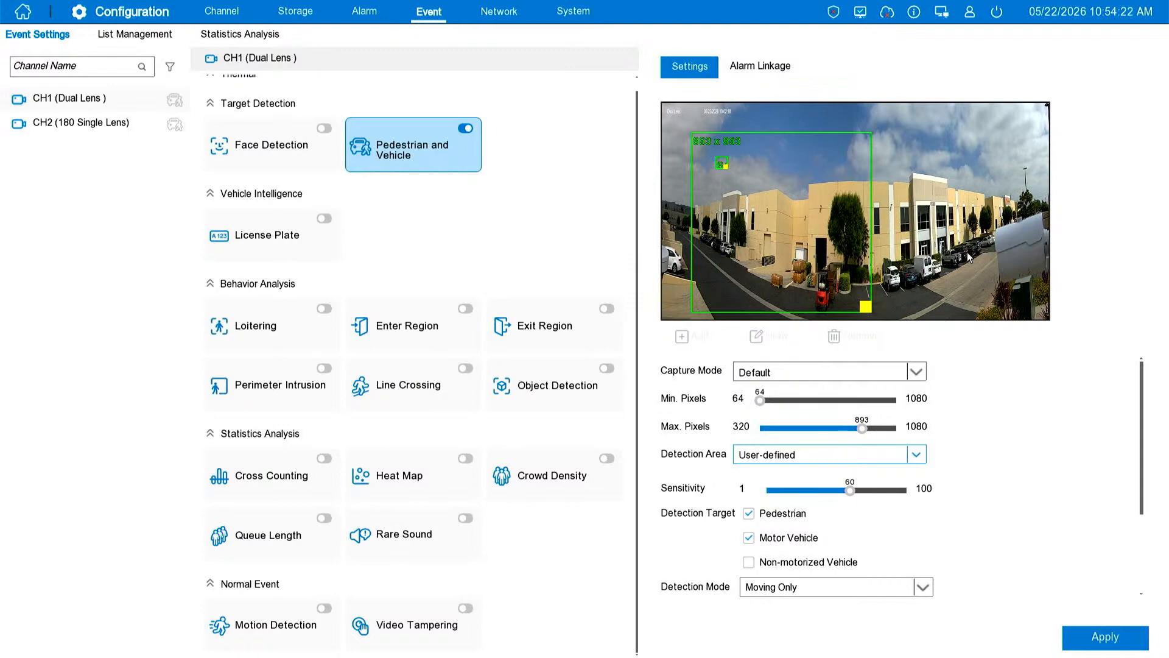
{"action": "left_click", "coordinate": [761, 453]}
{"action": "left_click", "coordinate": [763, 472]}
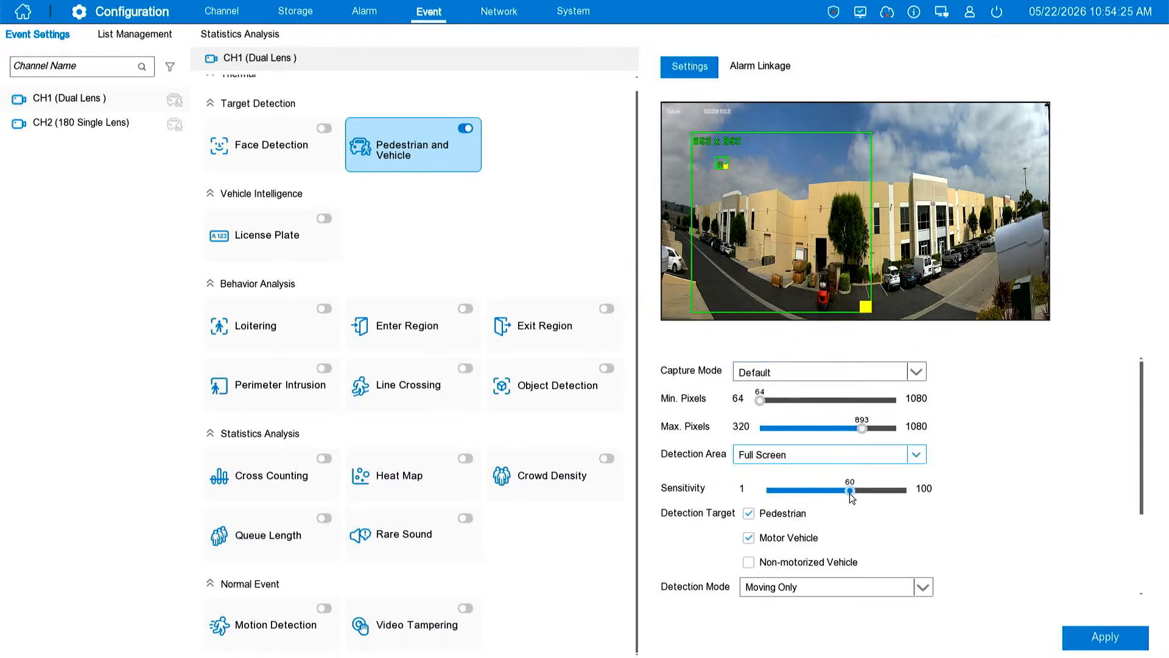
- Set CH1's detection sensitivity to 69 and add Non-motorized Vehicle to the detection targets, keeping Pedestrian selected
{"action": "mouse_move", "coordinate": [862, 487]}
{"action": "left_mouse_down"}
{"action": "mouse_move", "coordinate": [764, 489]}
{"action": "mouse_move", "coordinate": [940, 495]}
{"action": "mouse_move", "coordinate": [862, 491]}
{"action": "left_mouse_up"}
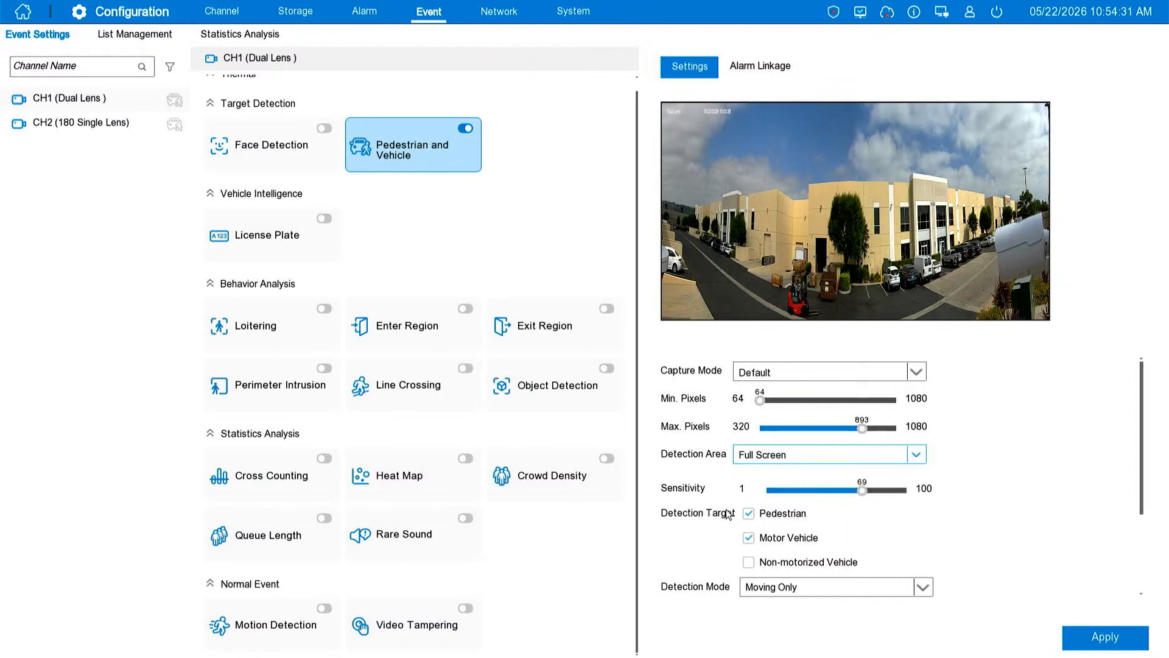
{"action": "left_click", "coordinate": [748, 514]}
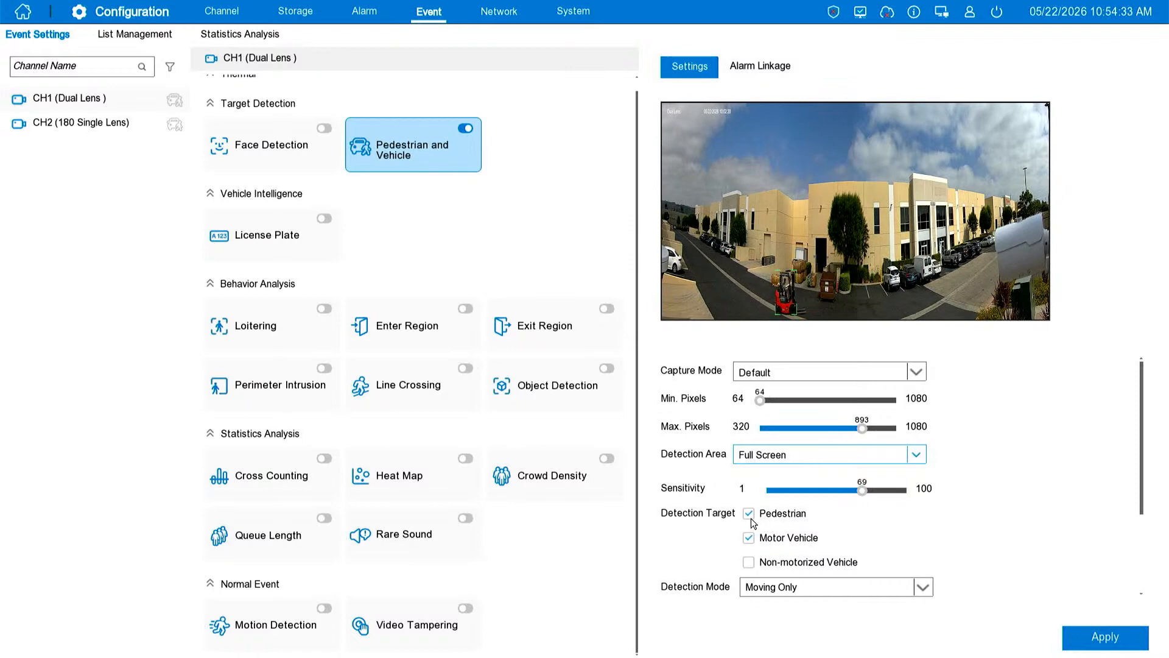
{"action": "left_click", "coordinate": [749, 513]}
{"action": "left_click", "coordinate": [748, 562]}
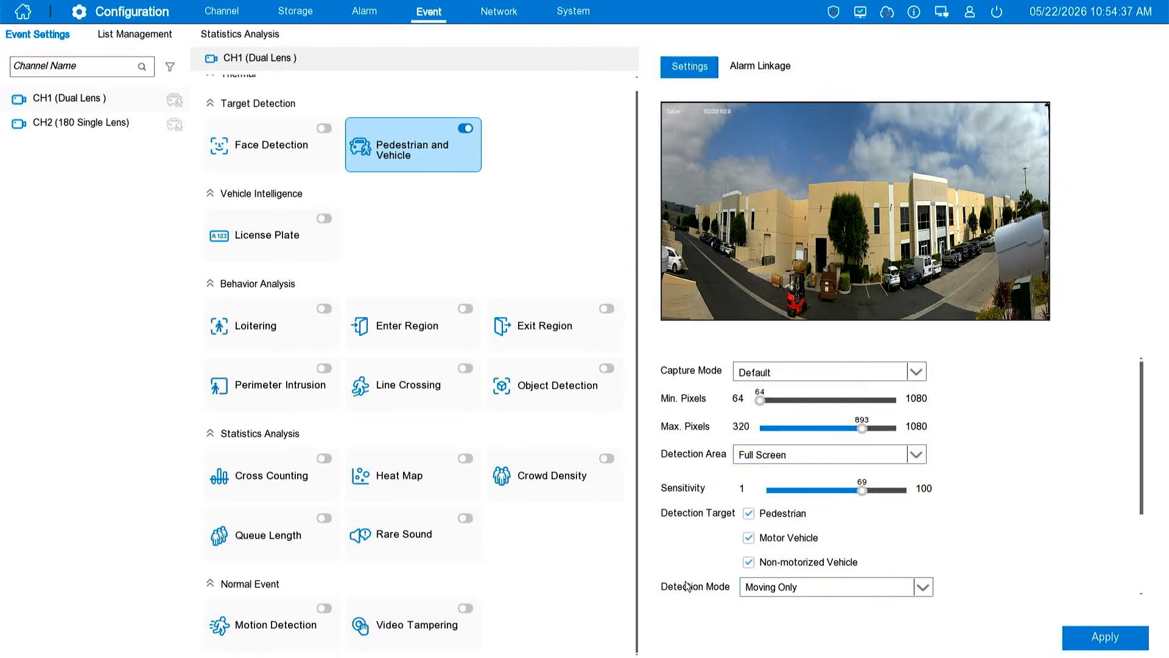
- Review CH1's detection mode choices, keeping Moving Only, and examine the alarm linkage options for Pedestrian and Vehicle detection
{"action": "left_click", "coordinate": [780, 590]}
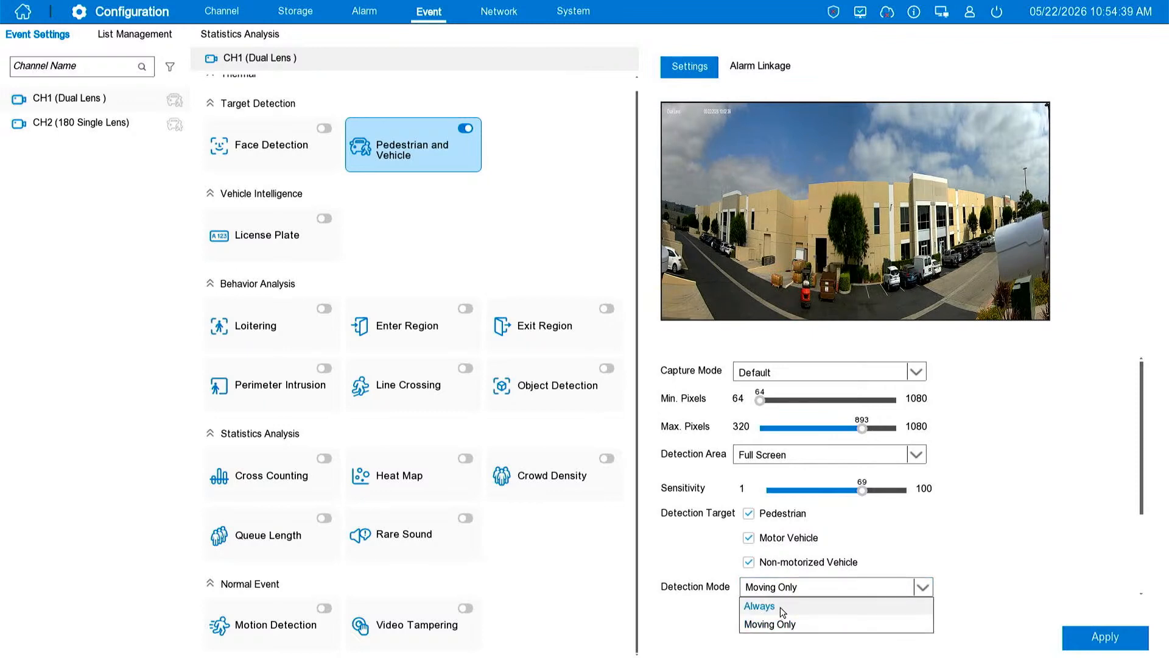
{"action": "left_click", "coordinate": [816, 586]}
{"action": "scroll", "coordinate": [1005, 524], "scroll_direction": "down", "scroll_amount": 3}
{"action": "scroll", "coordinate": [1005, 524], "scroll_direction": "up", "scroll_amount": 3}
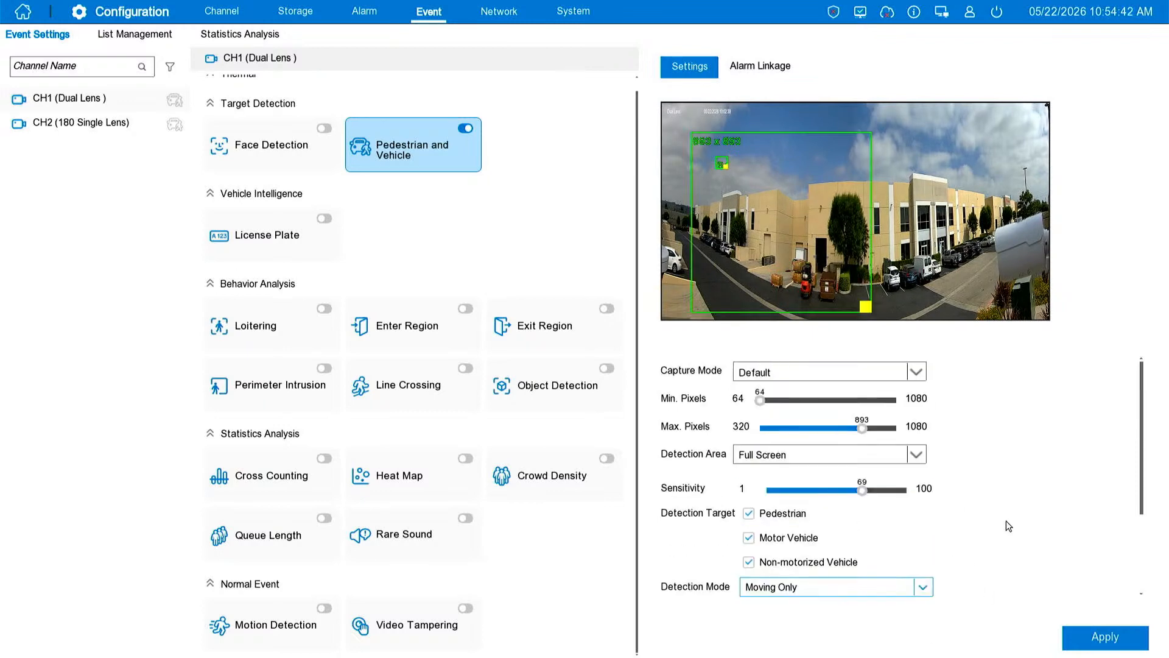
{"action": "left_click", "coordinate": [745, 67]}
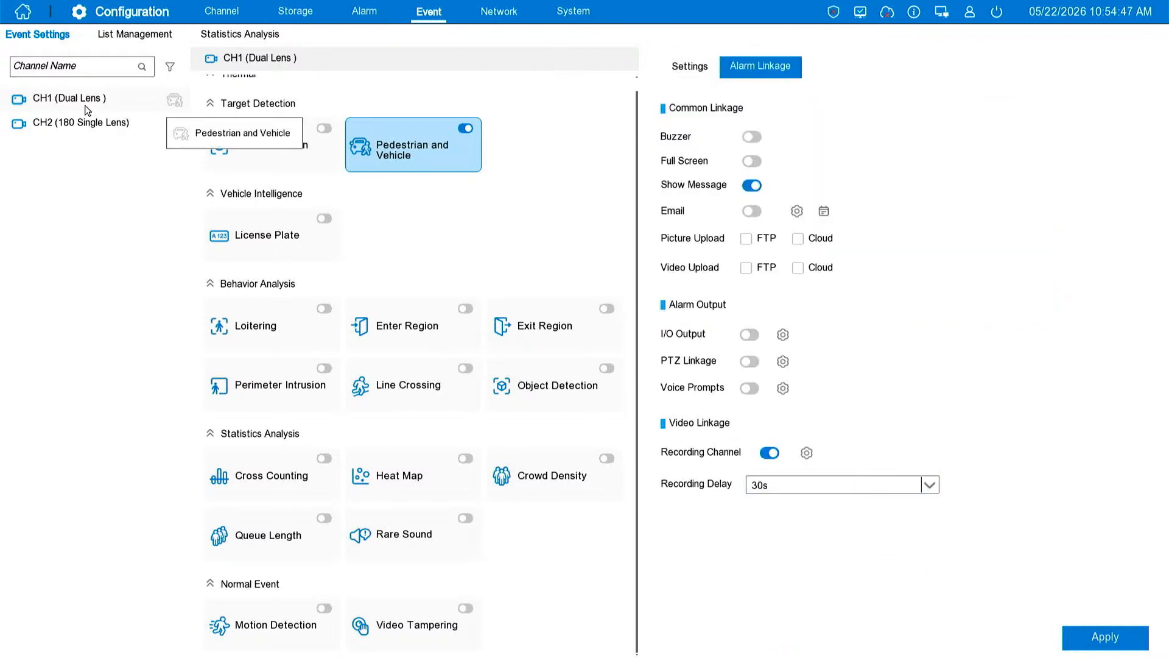
- Review CH2's Pedestrian and Vehicle alarm linkage, and clear its detection schedule from 8 to 18 hours on every day
{"action": "left_click", "coordinate": [75, 124]}
{"action": "left_click", "coordinate": [806, 71]}
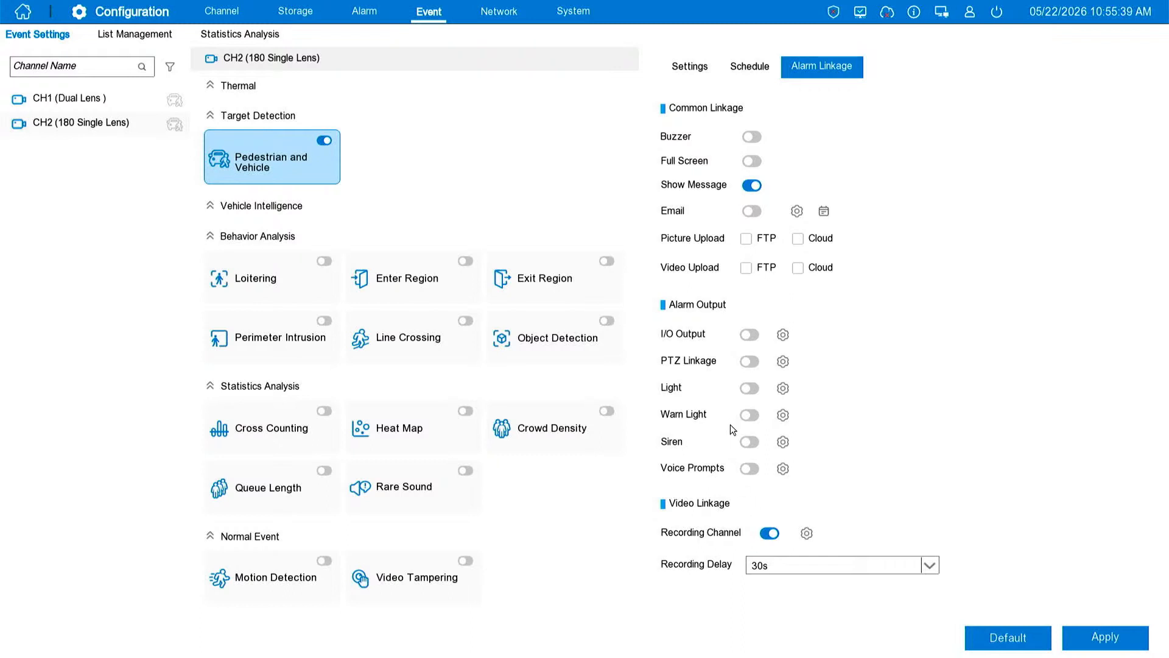
{"action": "left_click", "coordinate": [742, 64]}
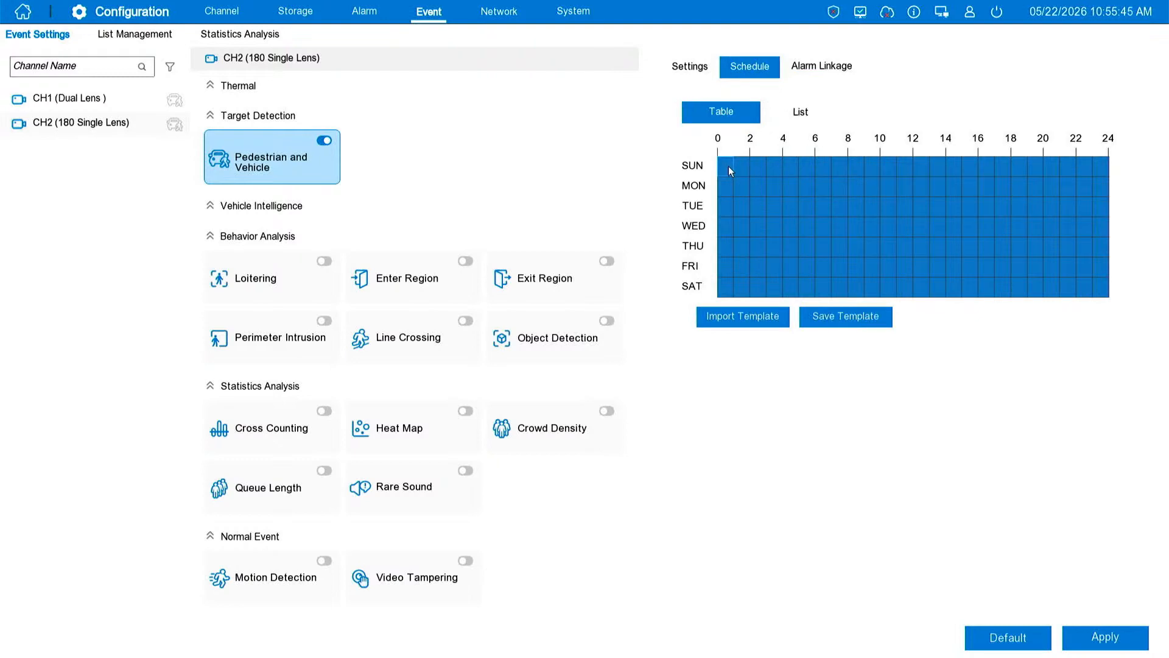
{"action": "left_click_drag", "start_coordinate": [856, 163], "coordinate": [1007, 292]}
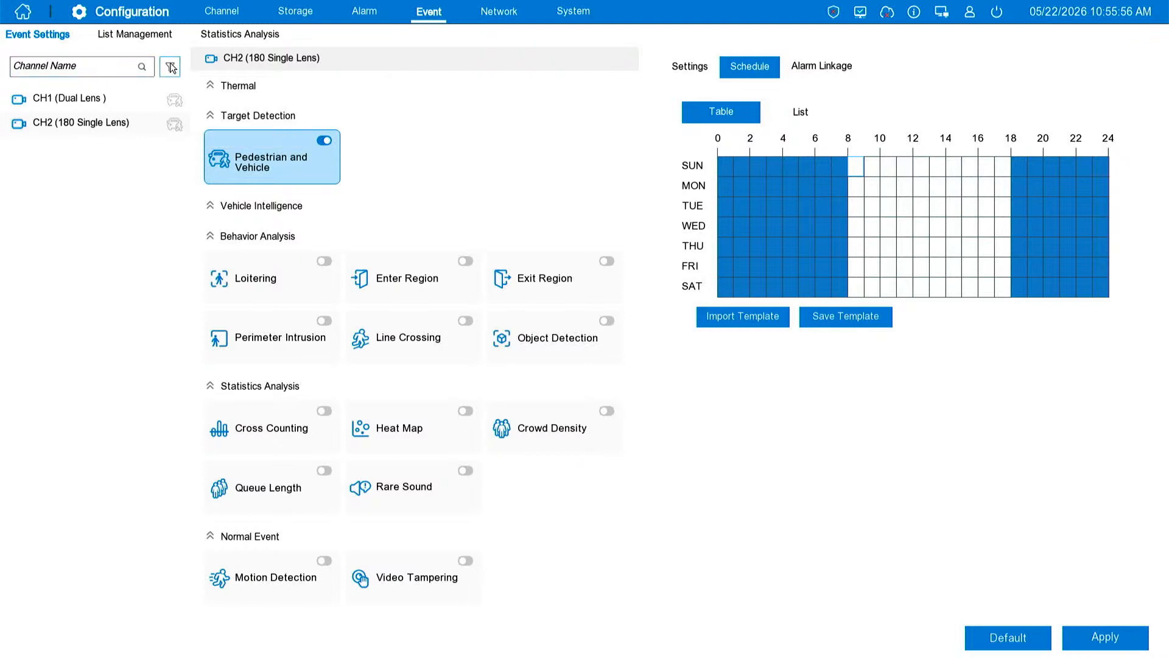
- Display the general network settings of network card LAN2
{"action": "left_click", "coordinate": [495, 15]}
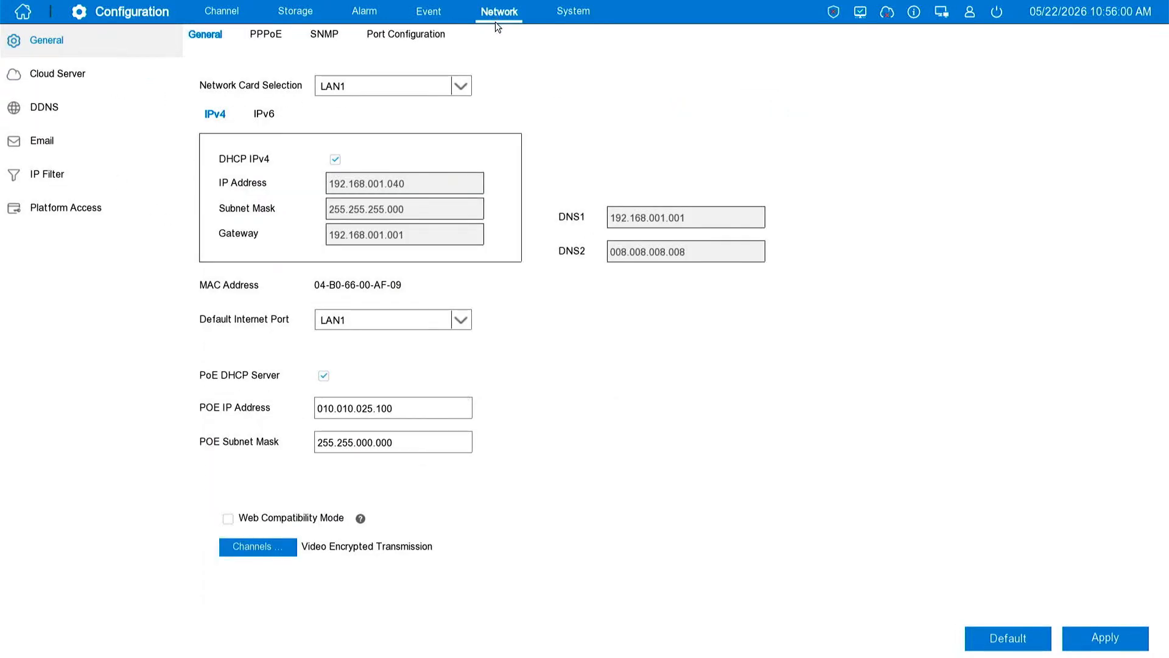
{"action": "left_click", "coordinate": [440, 96]}
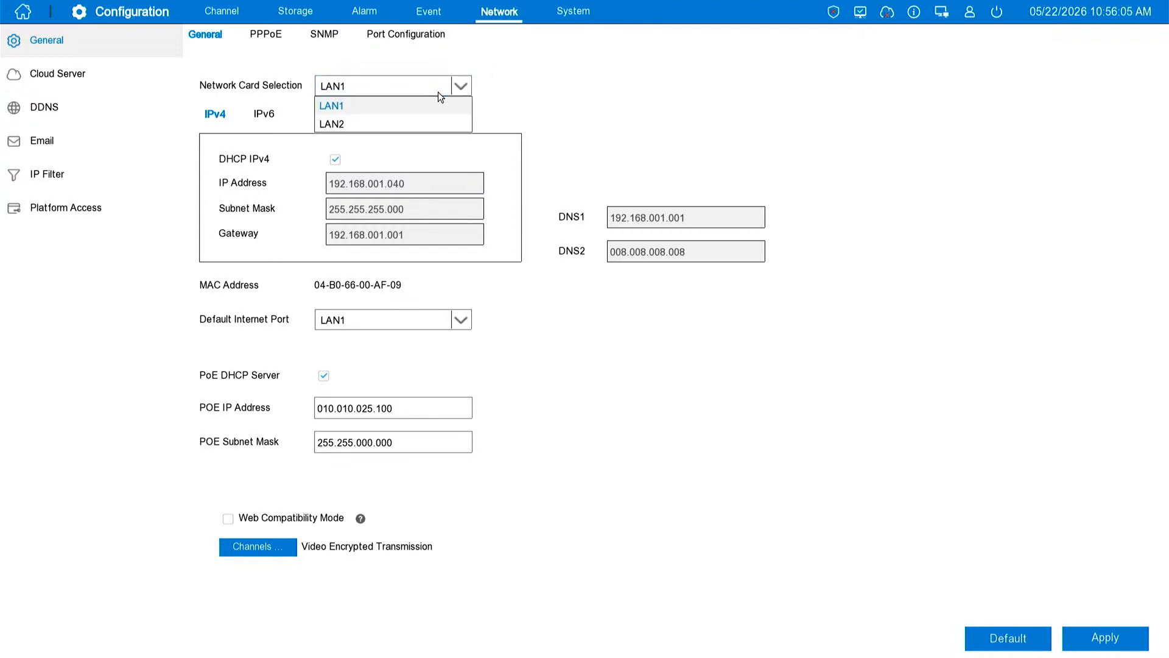
{"action": "left_click", "coordinate": [437, 91]}
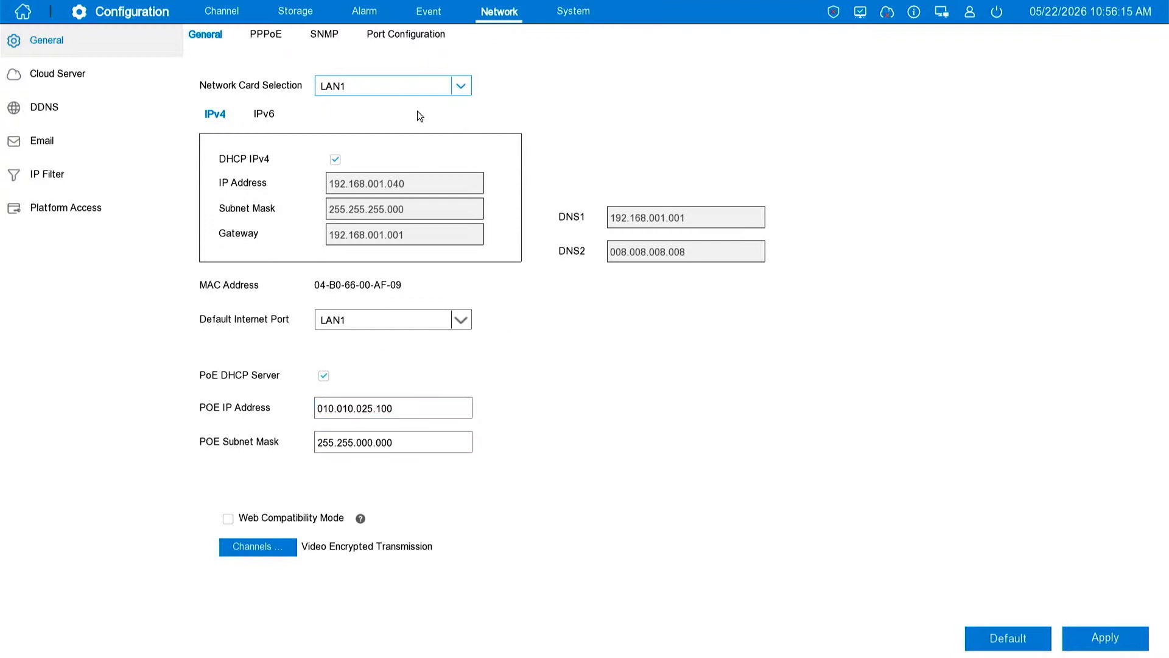
{"action": "left_click", "coordinate": [354, 87]}
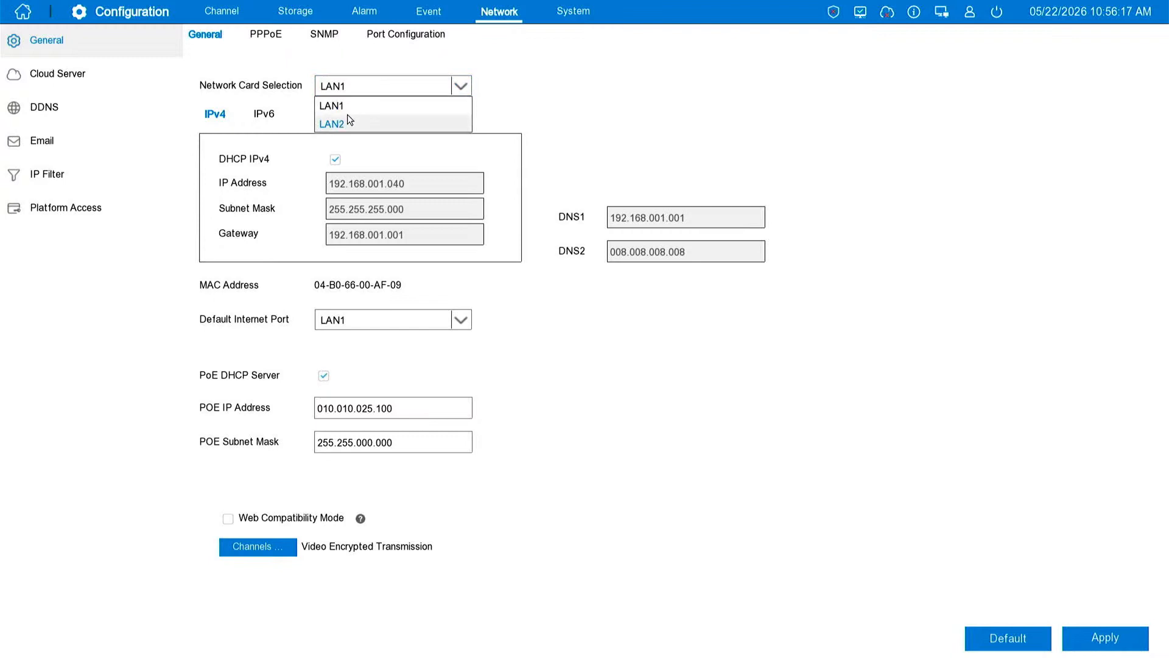
{"action": "left_click", "coordinate": [334, 124]}
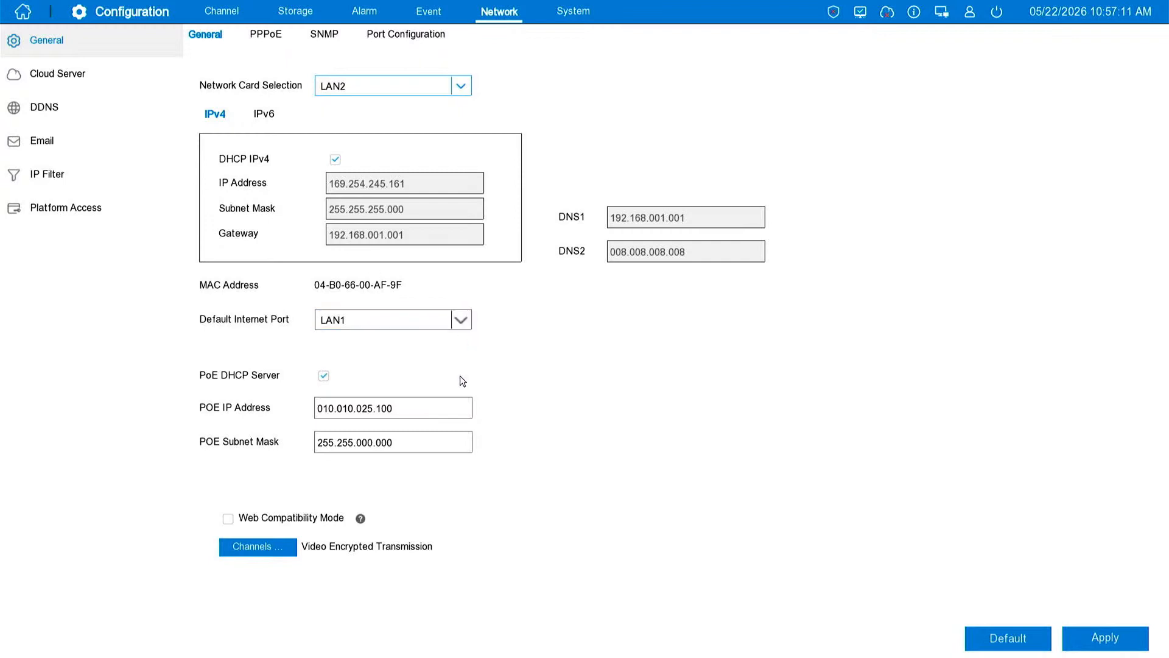
- Enable the cloud server, agree to the privacy statement, and apply Namibia as the region
{"action": "left_click", "coordinate": [96, 74]}
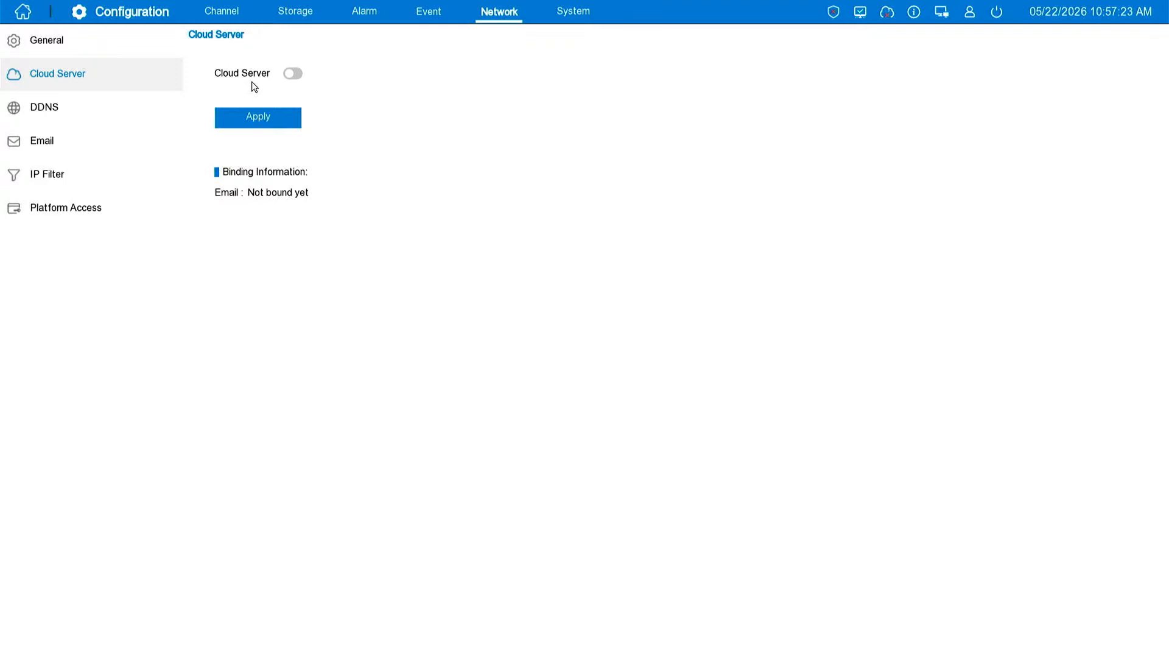
{"action": "left_click", "coordinate": [293, 73]}
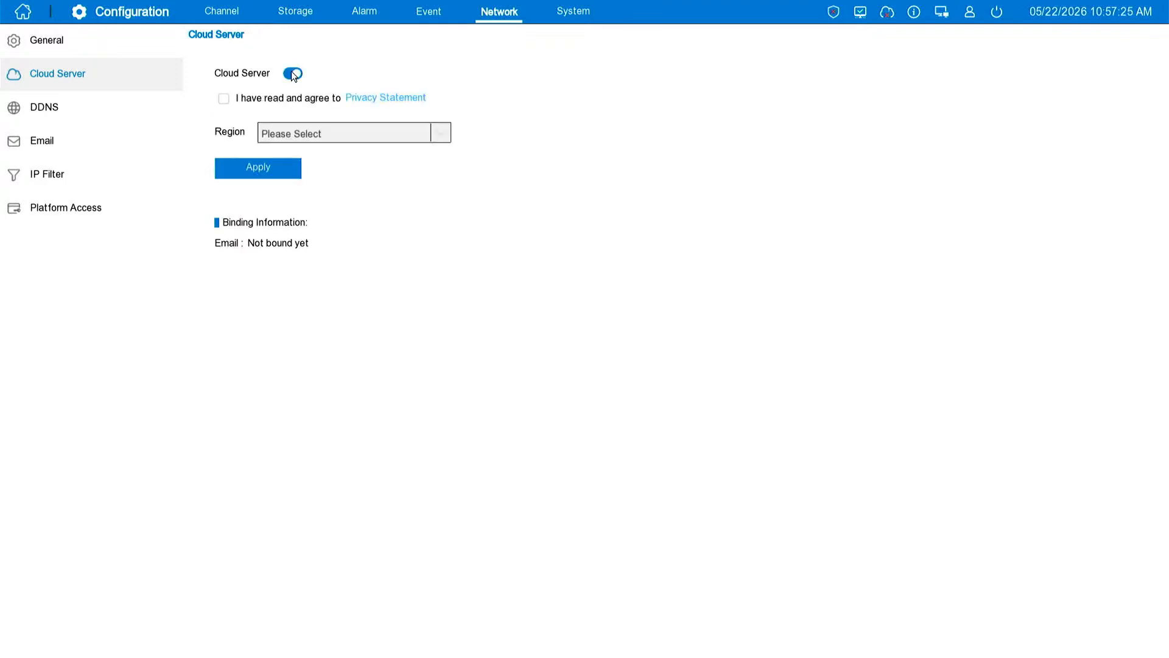
{"action": "left_click", "coordinate": [220, 100]}
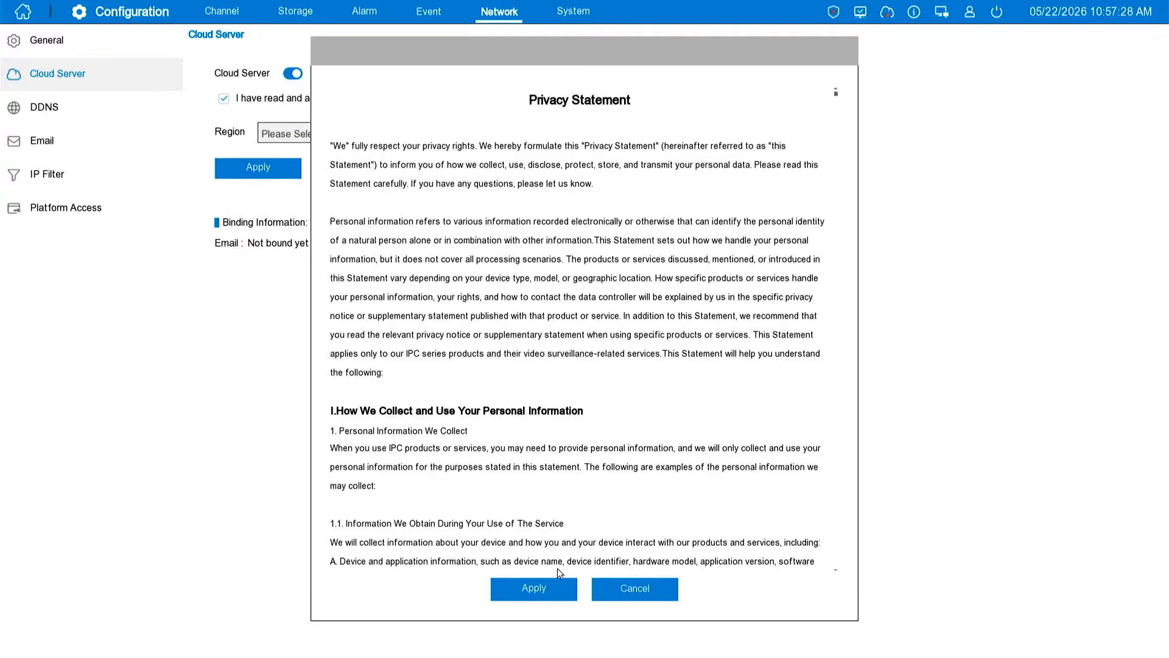
{"action": "left_click", "coordinate": [548, 589]}
{"action": "left_click", "coordinate": [313, 137]}
{"action": "scroll", "coordinate": [350, 250], "scroll_direction": "down", "scroll_amount": 20}
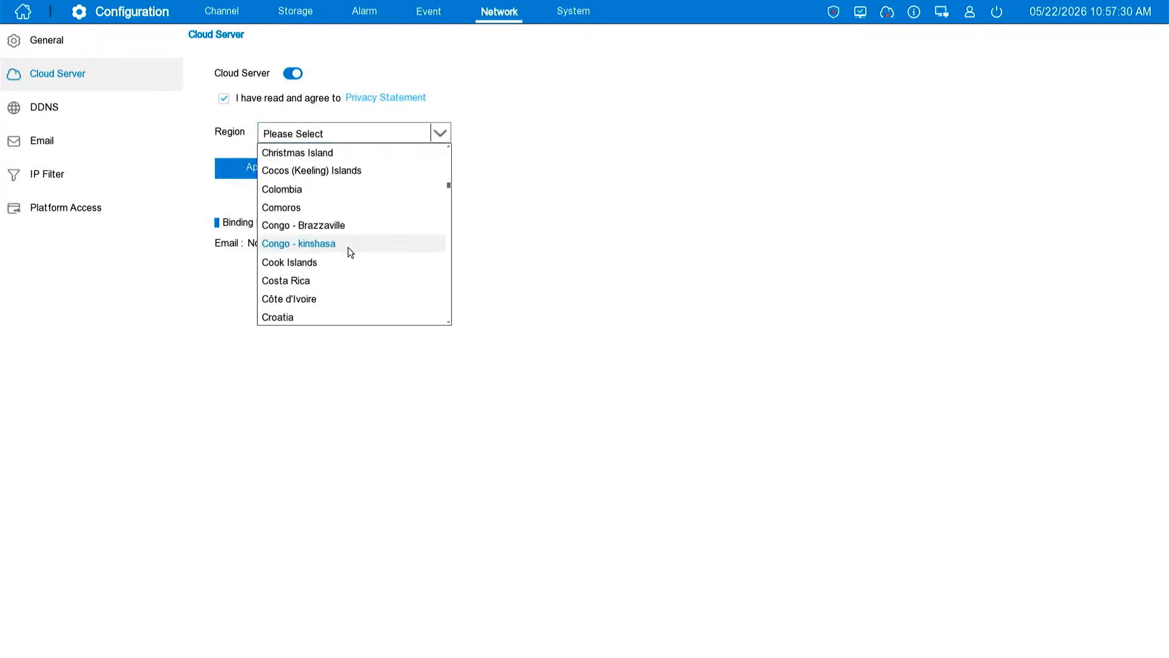
{"action": "left_click", "coordinate": [423, 207]}
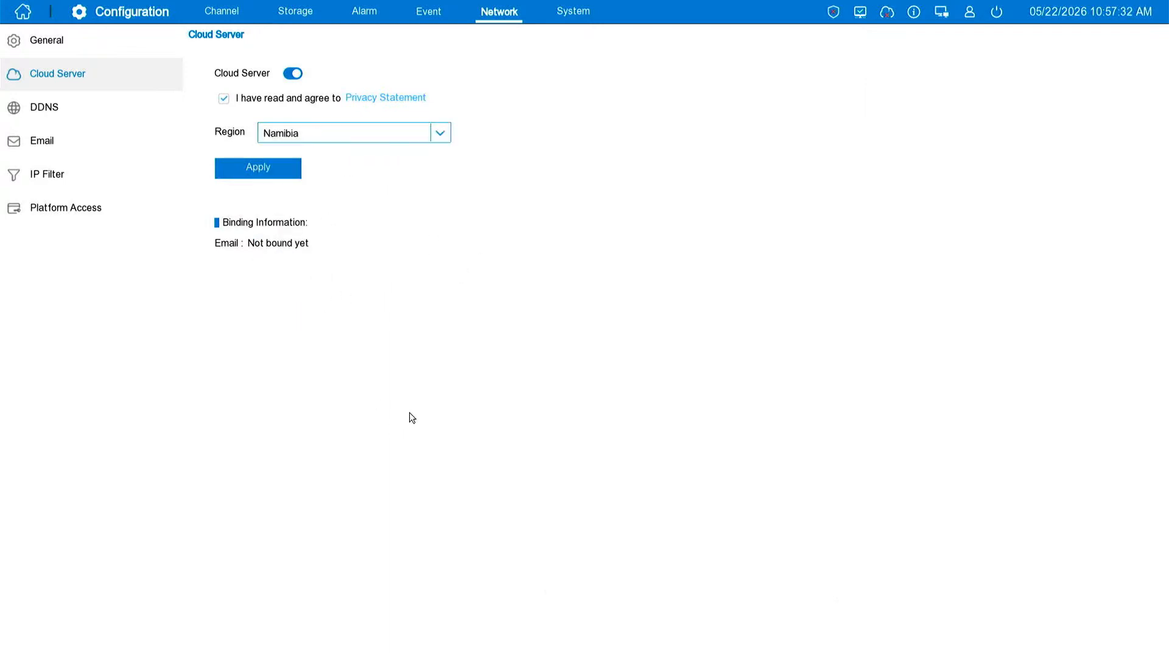
{"action": "left_click", "coordinate": [262, 176]}
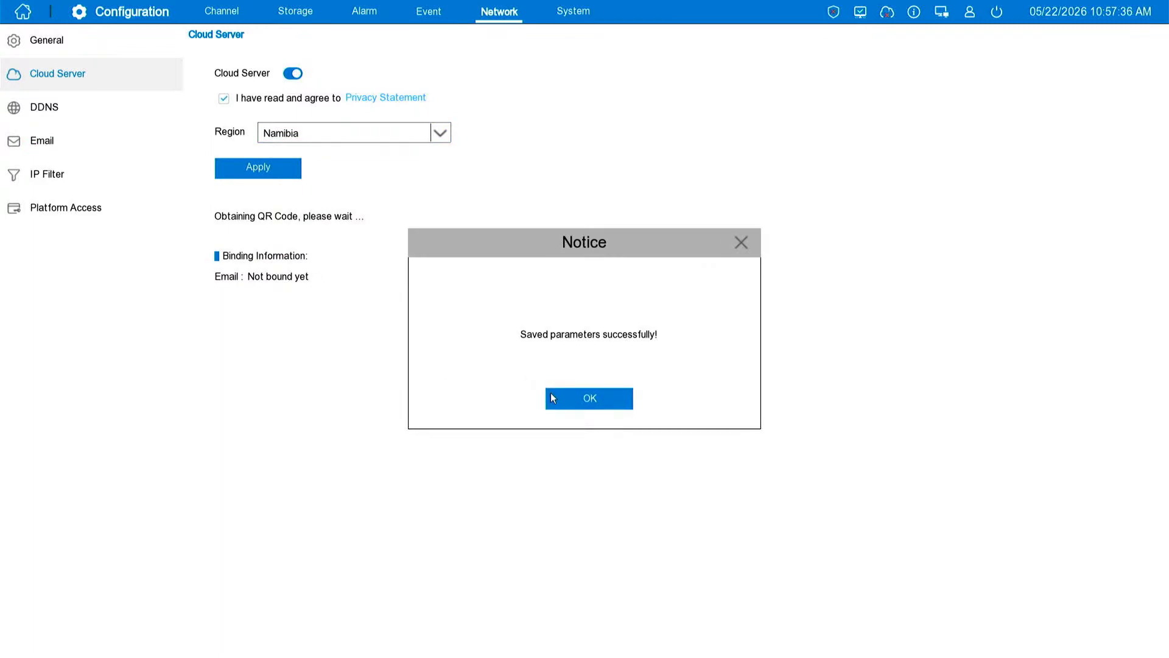
{"action": "left_click", "coordinate": [551, 396]}
- Turn the cloud server off again and apply the change
{"action": "left_click", "coordinate": [293, 73]}
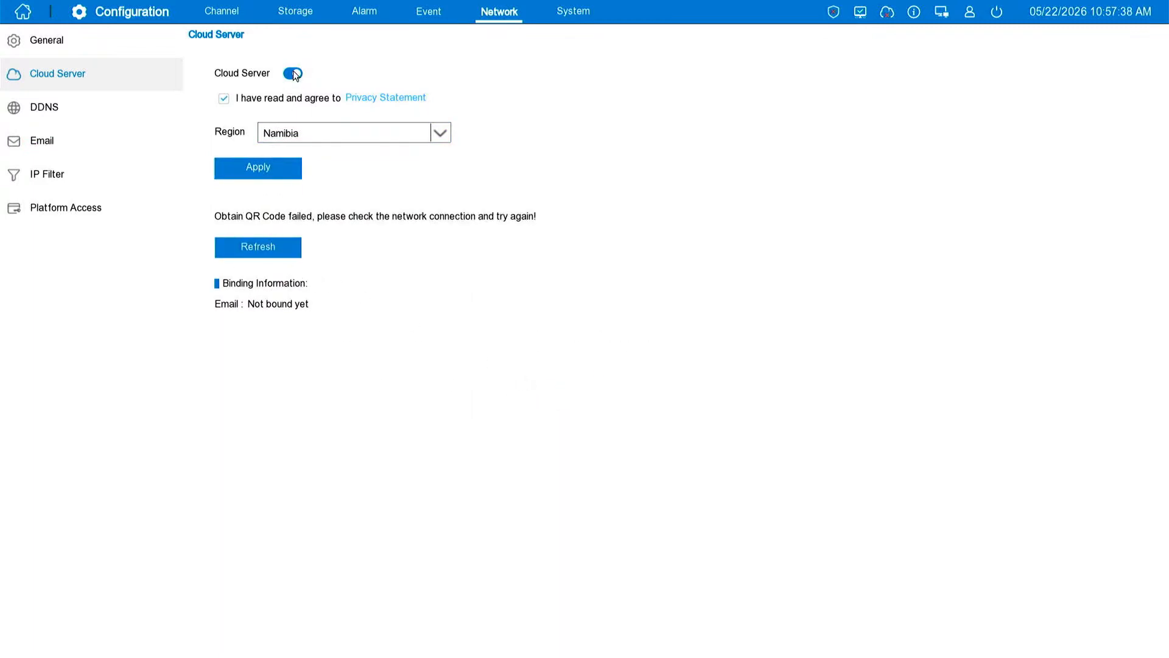
{"action": "left_click", "coordinate": [514, 397]}
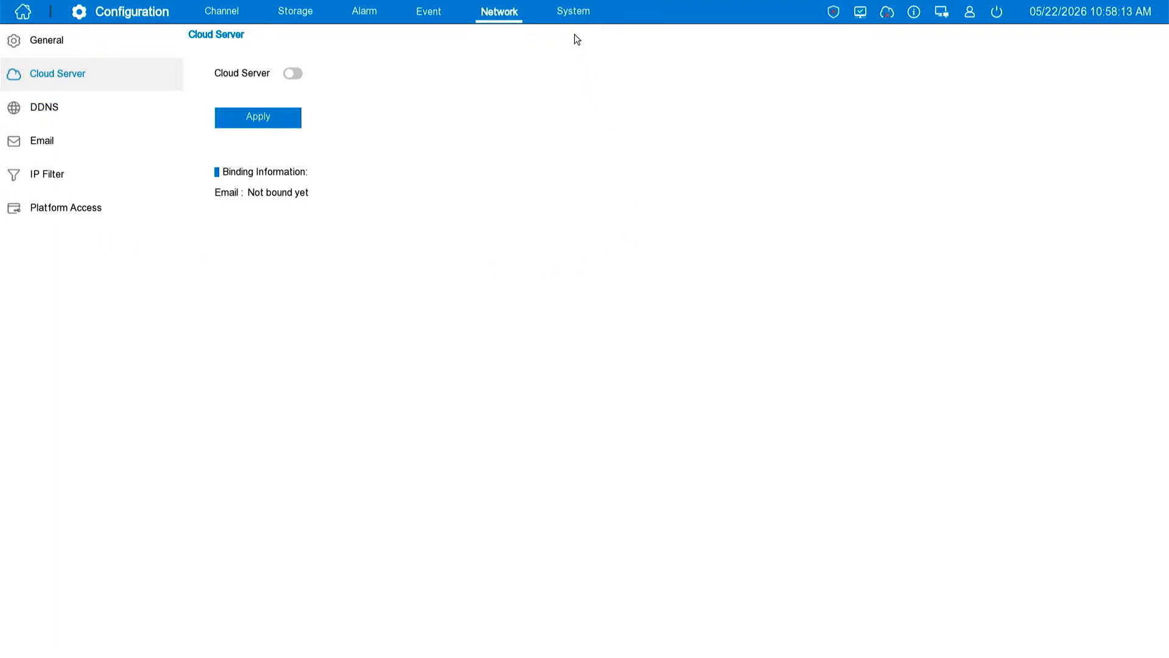
- Review the recorder's general system settings, date and time, and daylight saving time configuration
{"action": "left_click", "coordinate": [575, 13]}
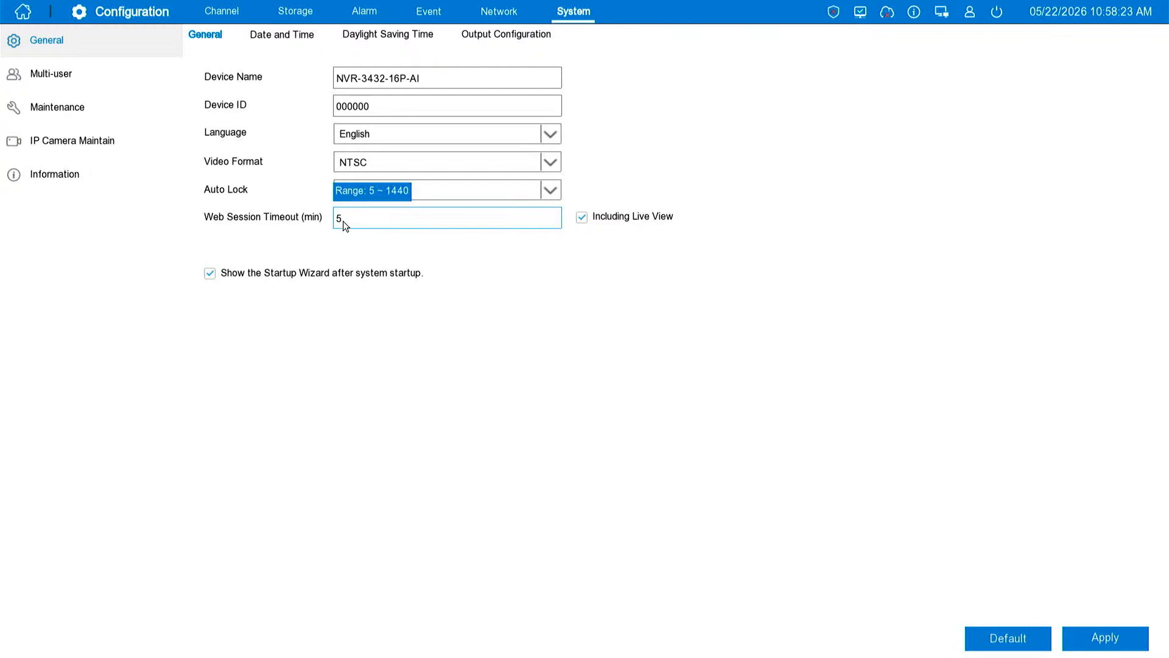
{"action": "left_click", "coordinate": [309, 34]}
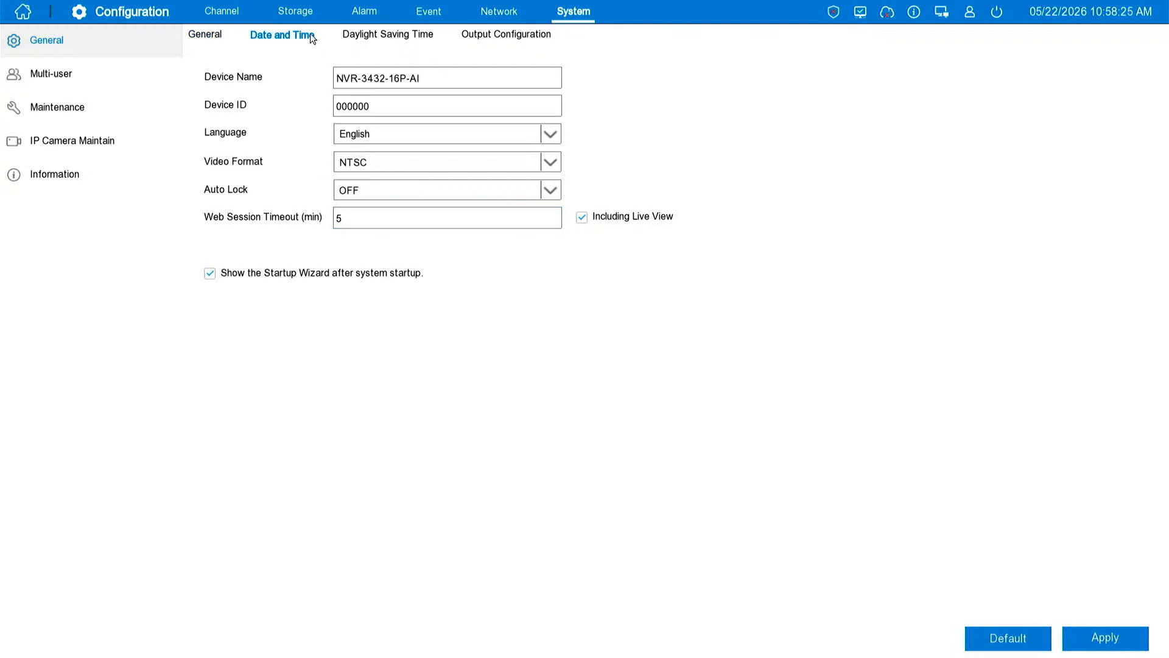
{"action": "left_click", "coordinate": [394, 44]}
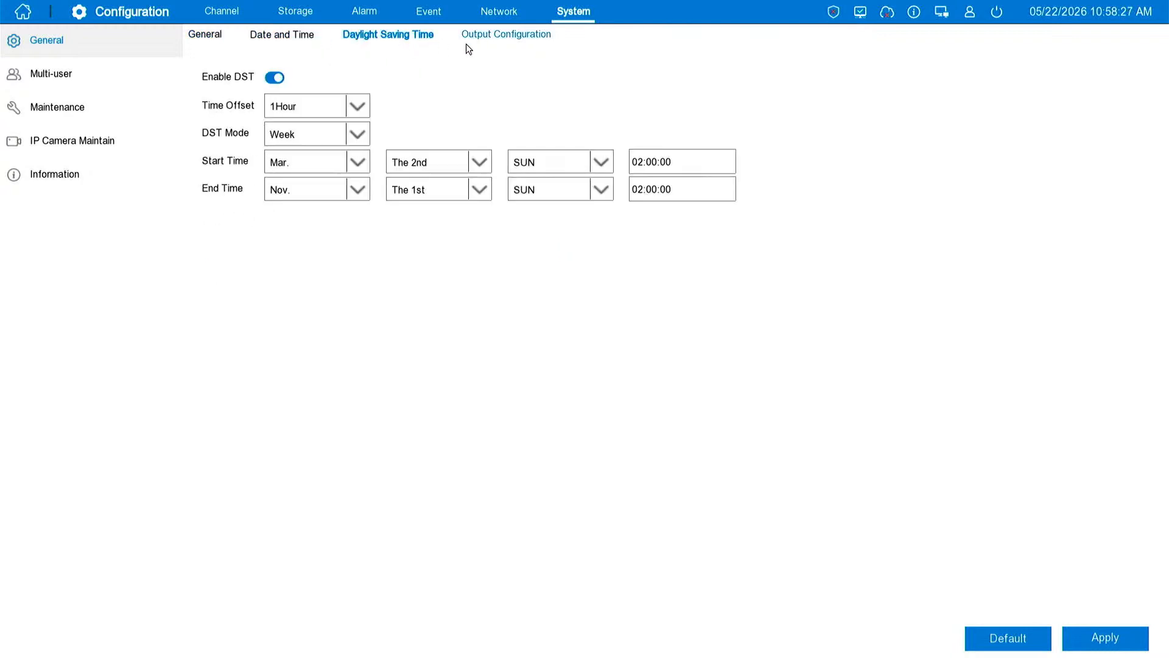
- Examine the output configuration of HDMI-1 and HDMI-2, ending on HDMI-1
{"action": "left_click", "coordinate": [506, 43]}
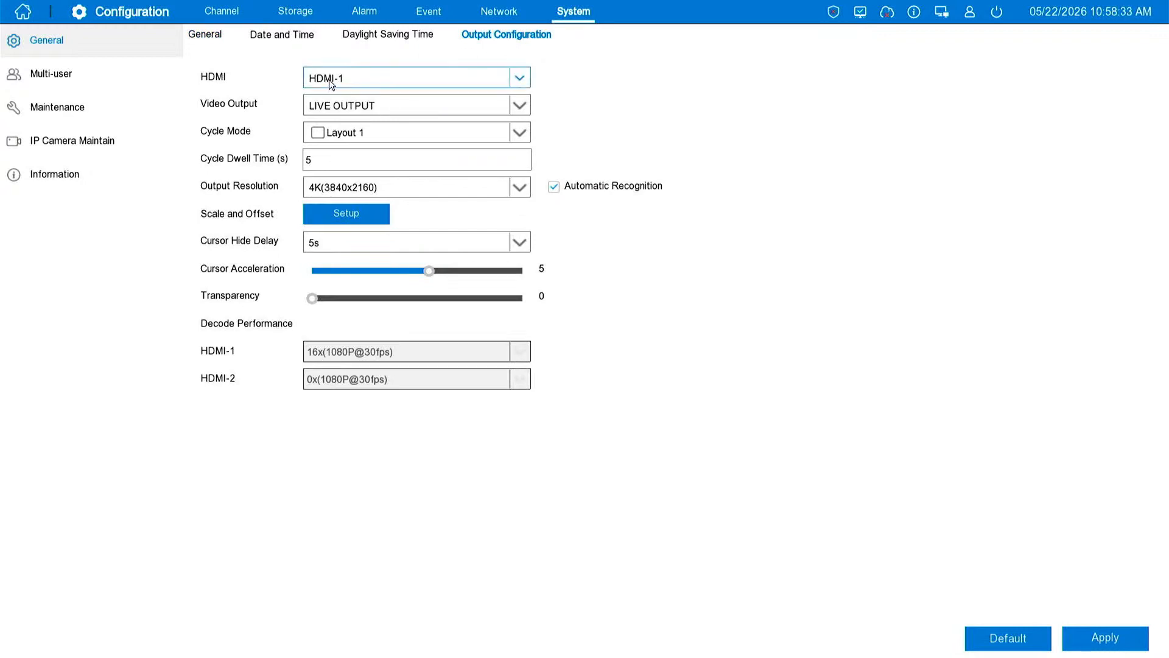
{"action": "left_click", "coordinate": [343, 81]}
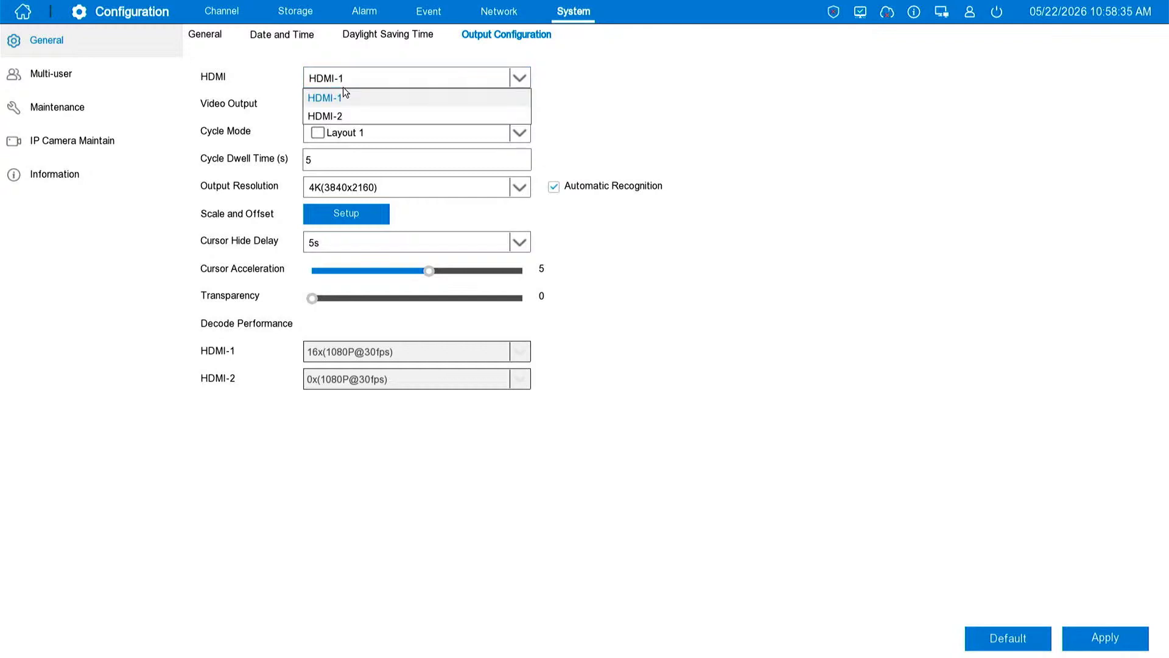
{"action": "left_click", "coordinate": [338, 116]}
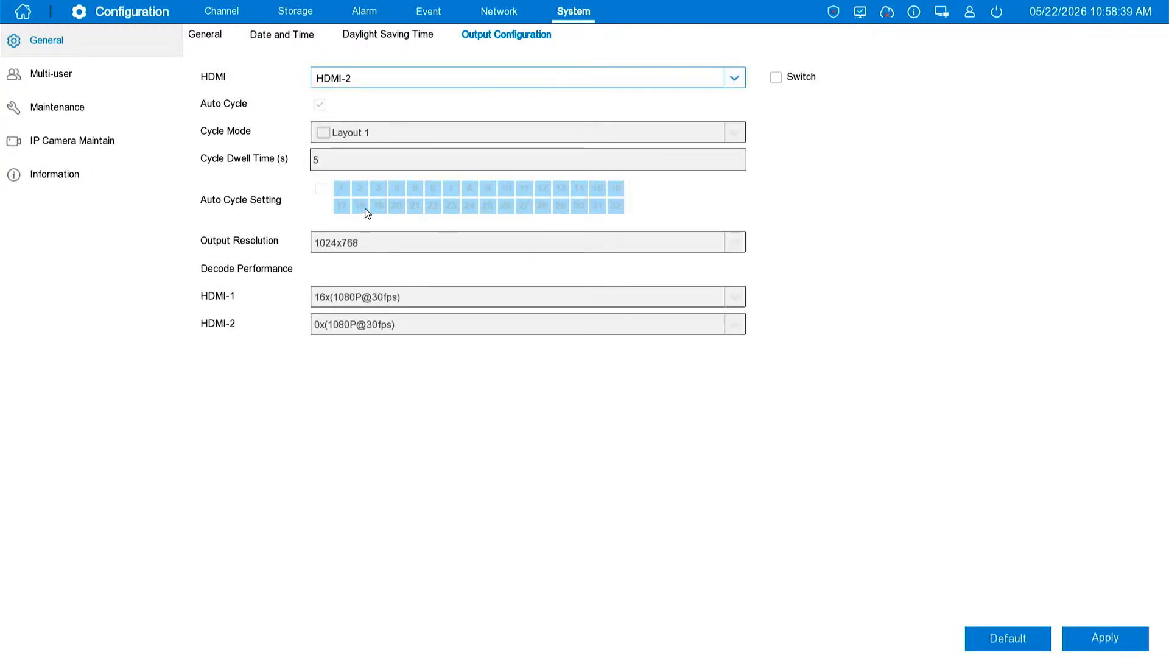
{"action": "left_click", "coordinate": [370, 81]}
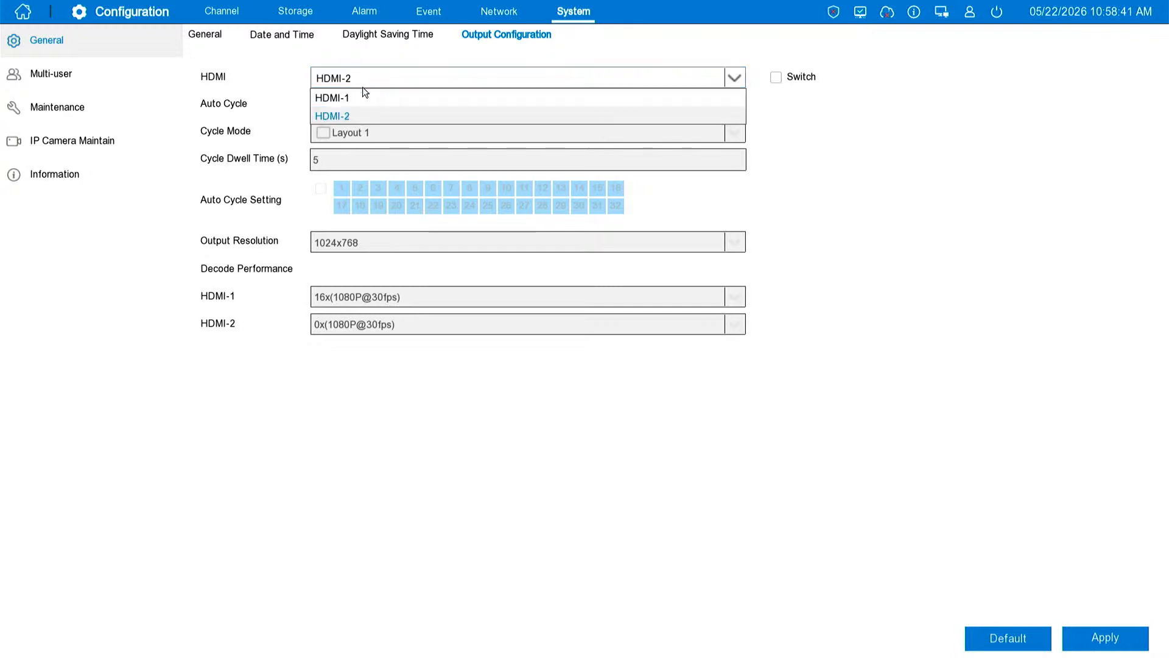
{"action": "left_click", "coordinate": [360, 94]}
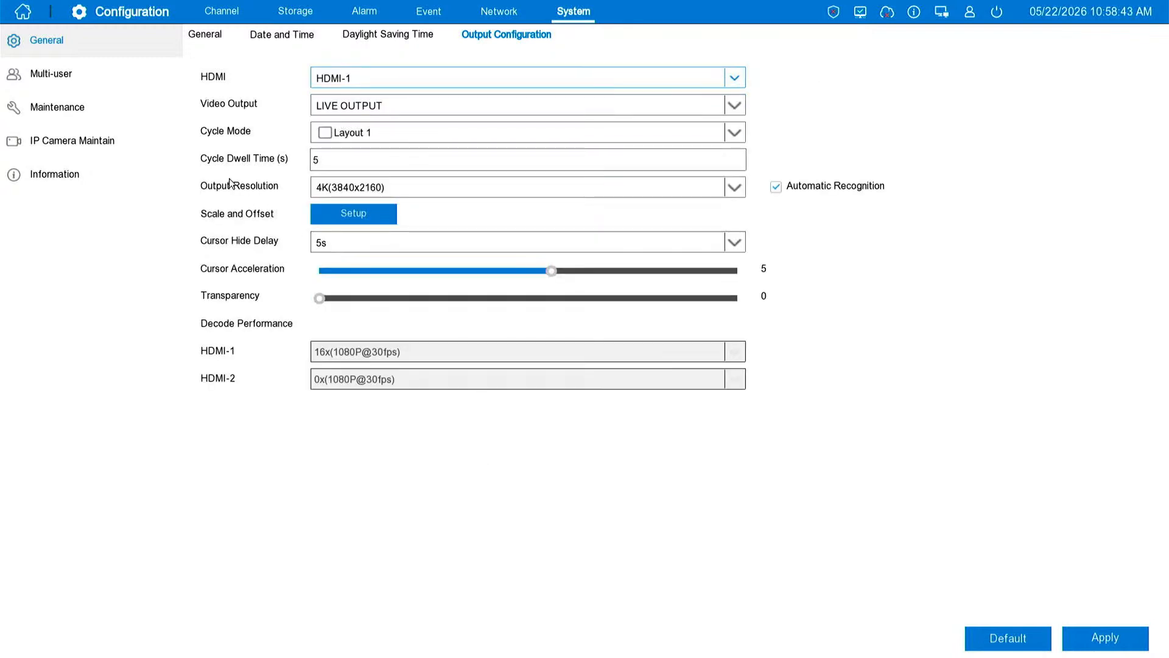
- Examine the multi-user account list and view user1's account and permission options without saving changes
{"action": "left_click", "coordinate": [44, 79]}
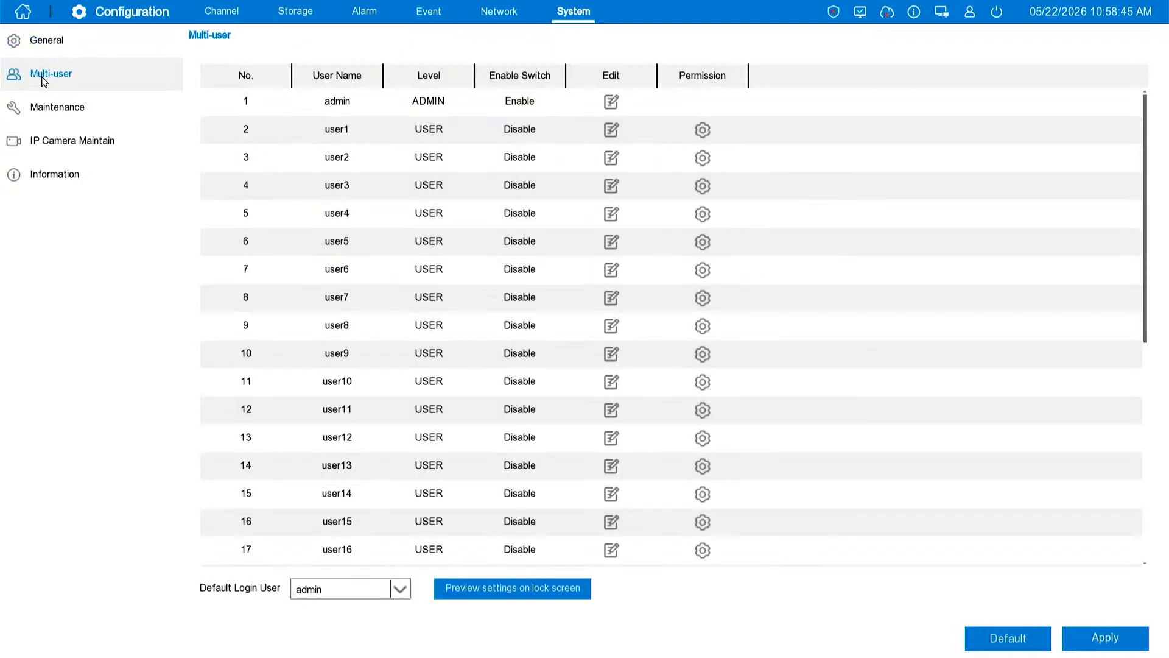
{"action": "scroll", "coordinate": [489, 350], "scroll_direction": "down", "scroll_amount": 5}
{"action": "scroll", "coordinate": [463, 380], "scroll_direction": "down", "scroll_amount": 10}
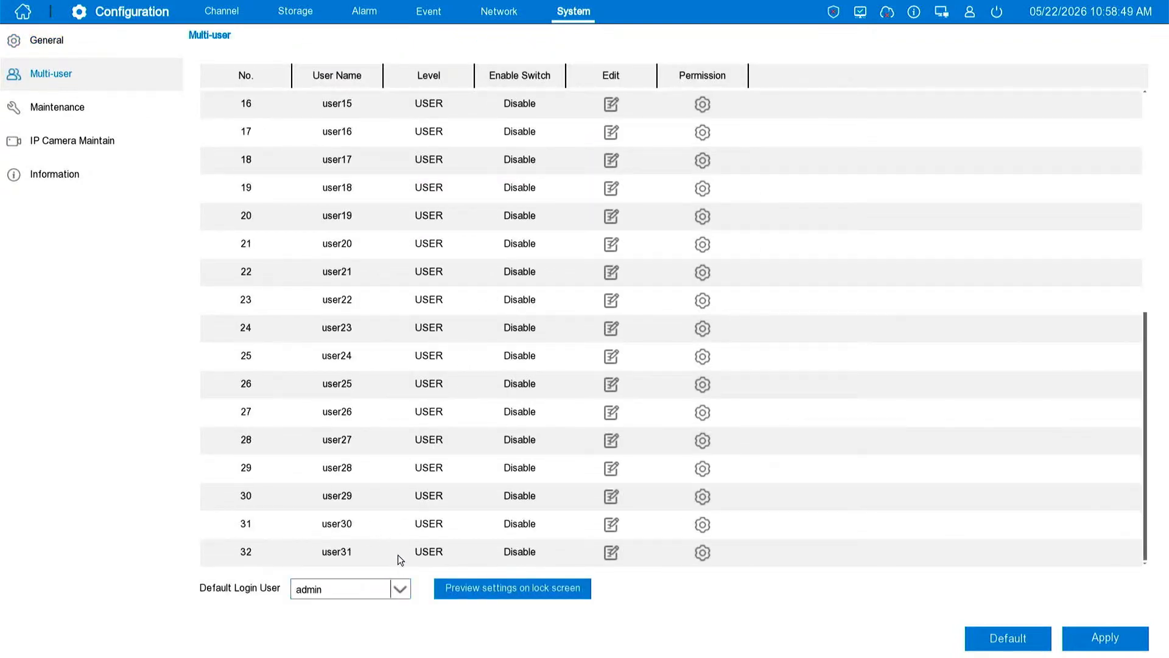
{"action": "scroll", "coordinate": [423, 514], "scroll_direction": "up", "scroll_amount": 13}
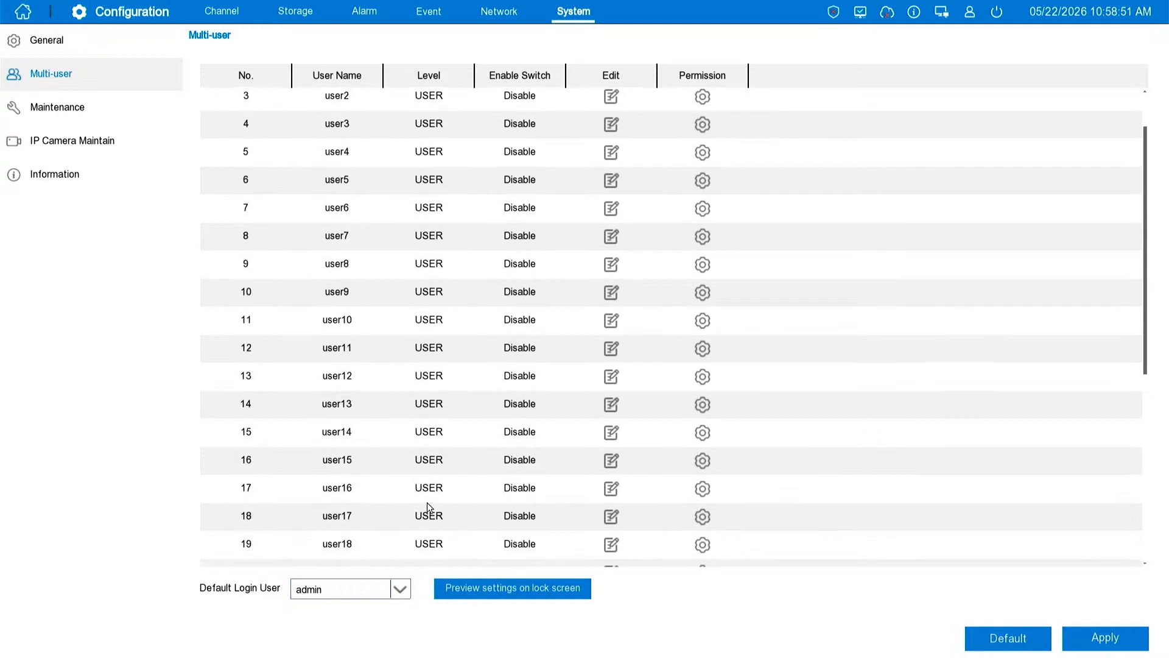
{"action": "scroll", "coordinate": [429, 505], "scroll_direction": "up", "scroll_amount": 2}
{"action": "left_click", "coordinate": [615, 128]}
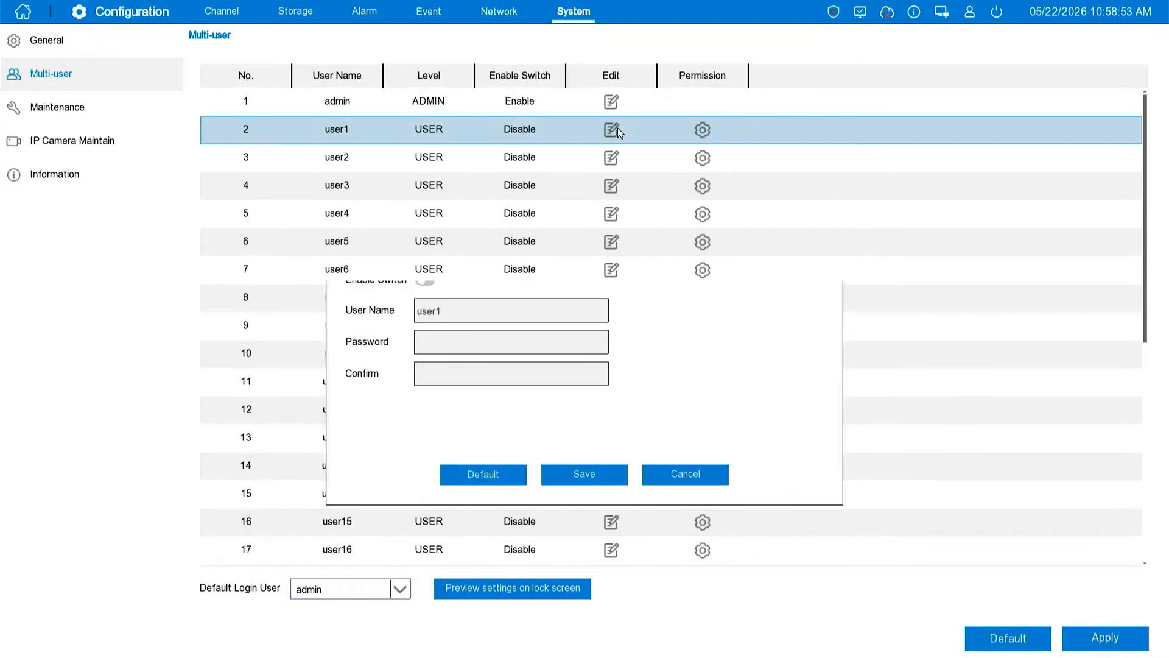
{"action": "left_click", "coordinate": [647, 474]}
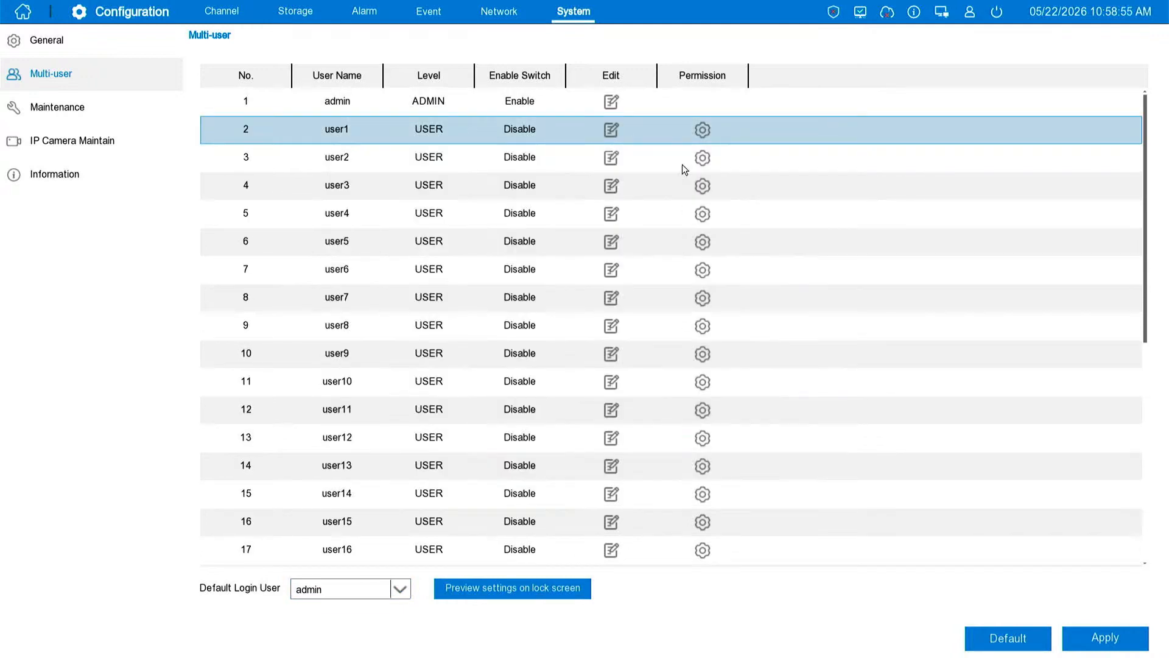
{"action": "left_click", "coordinate": [708, 126]}
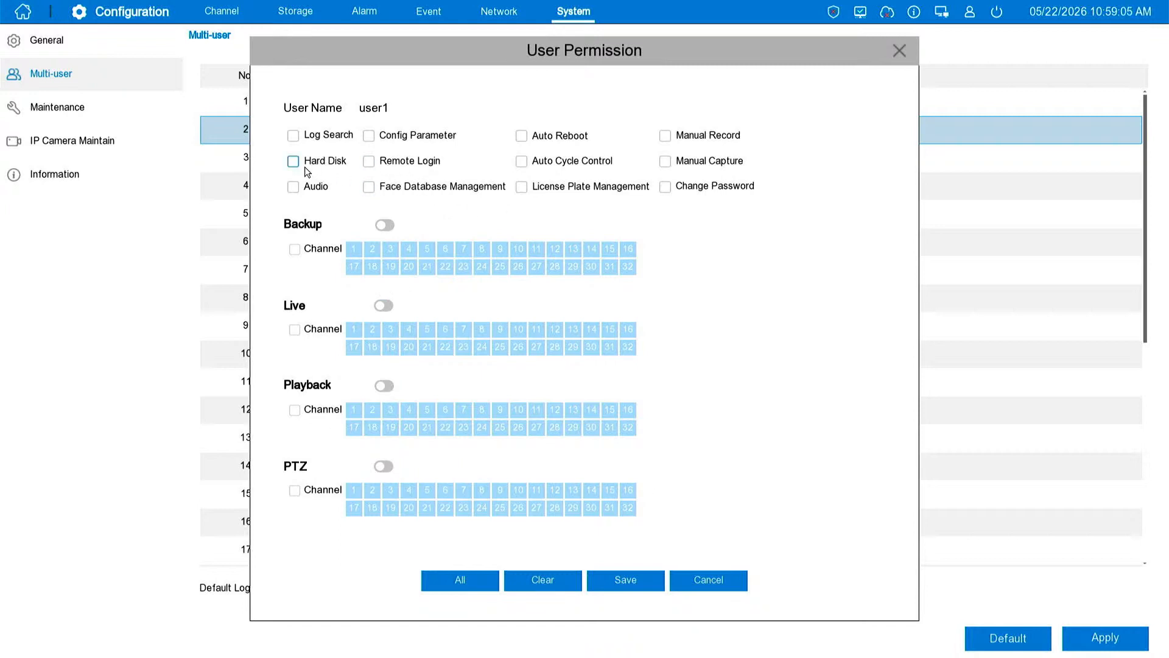
{"action": "left_click", "coordinate": [899, 51]}
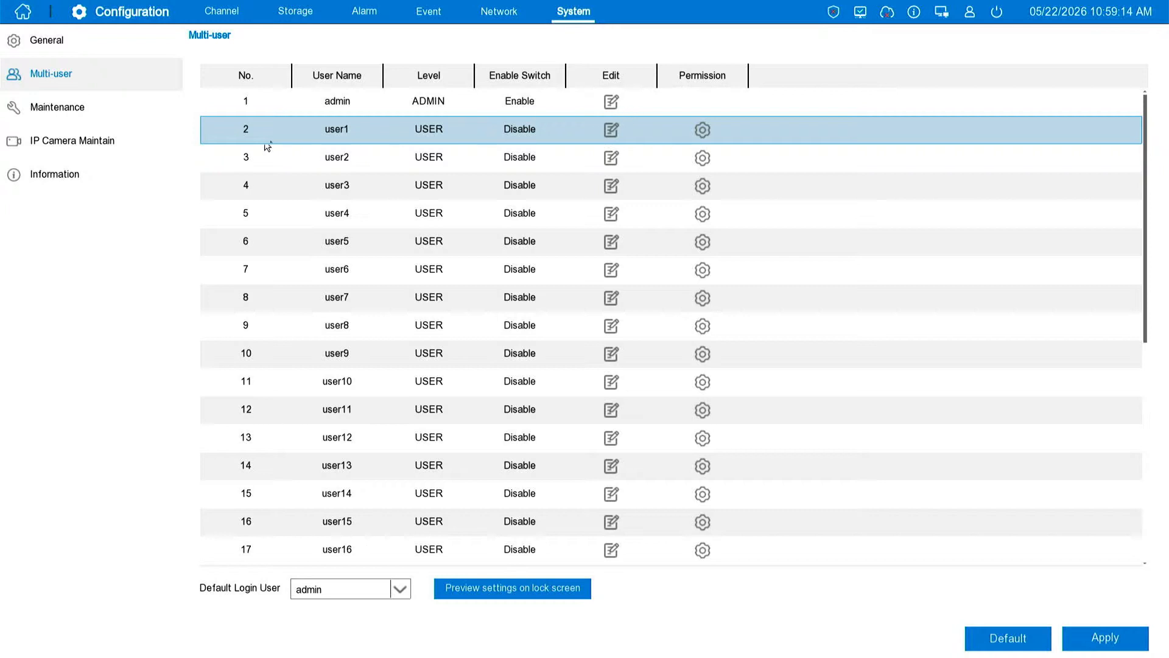
- Examine the log types available in the maintenance log search, keeping All
{"action": "left_click", "coordinate": [102, 110]}
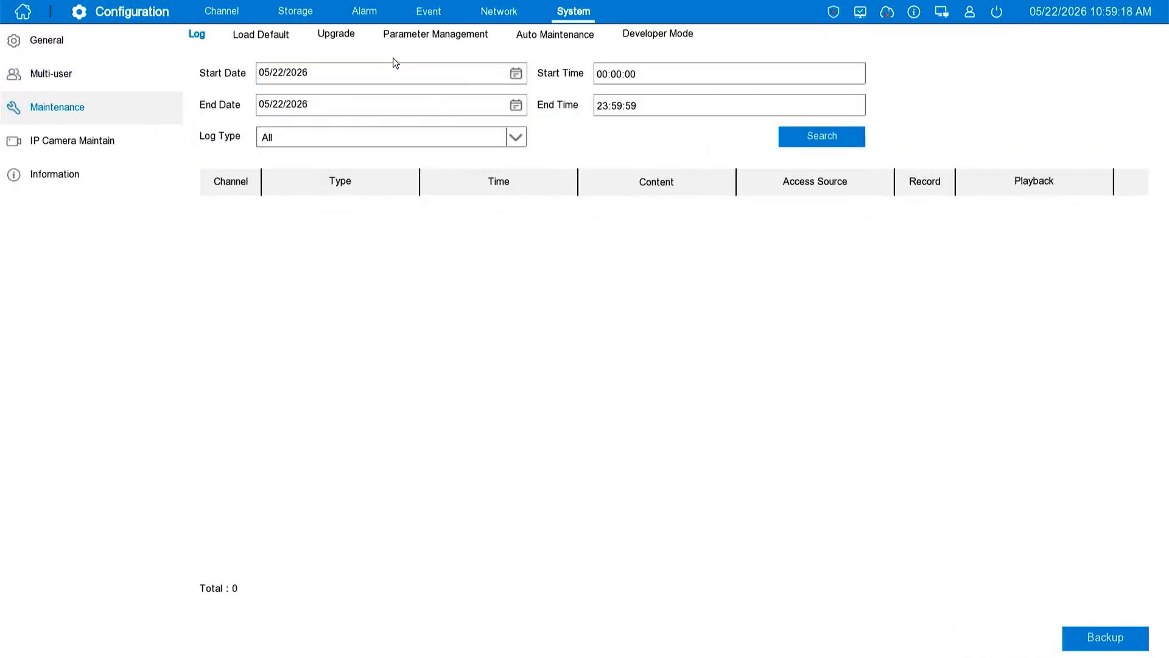
{"action": "left_click", "coordinate": [392, 134]}
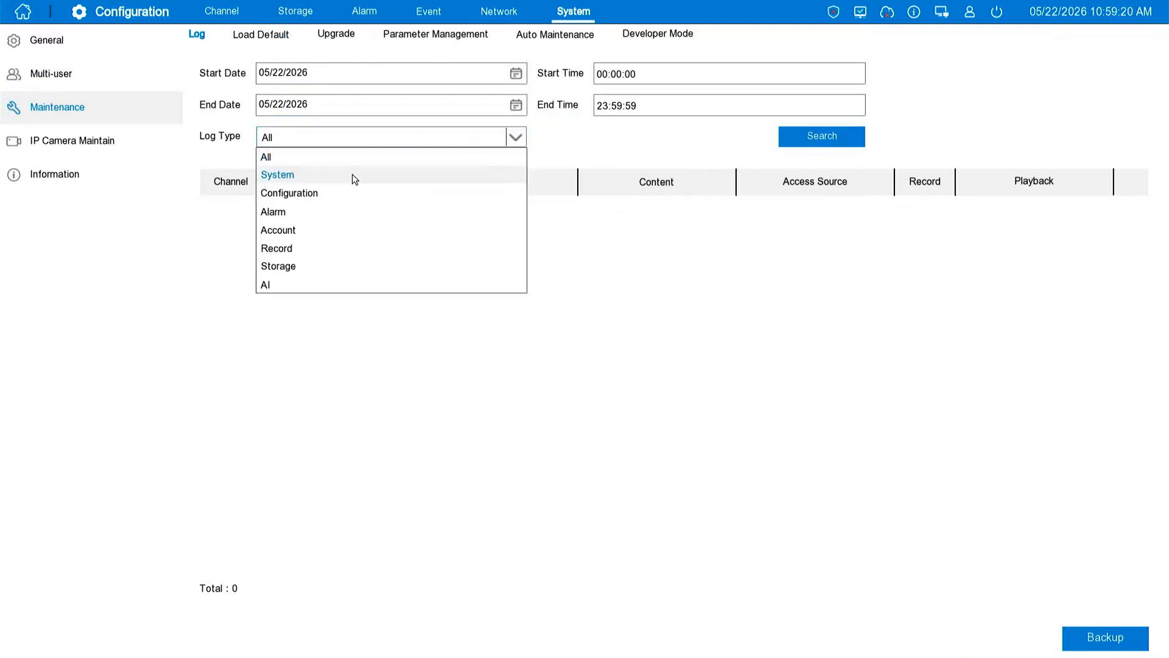
{"action": "left_click", "coordinate": [727, 156]}
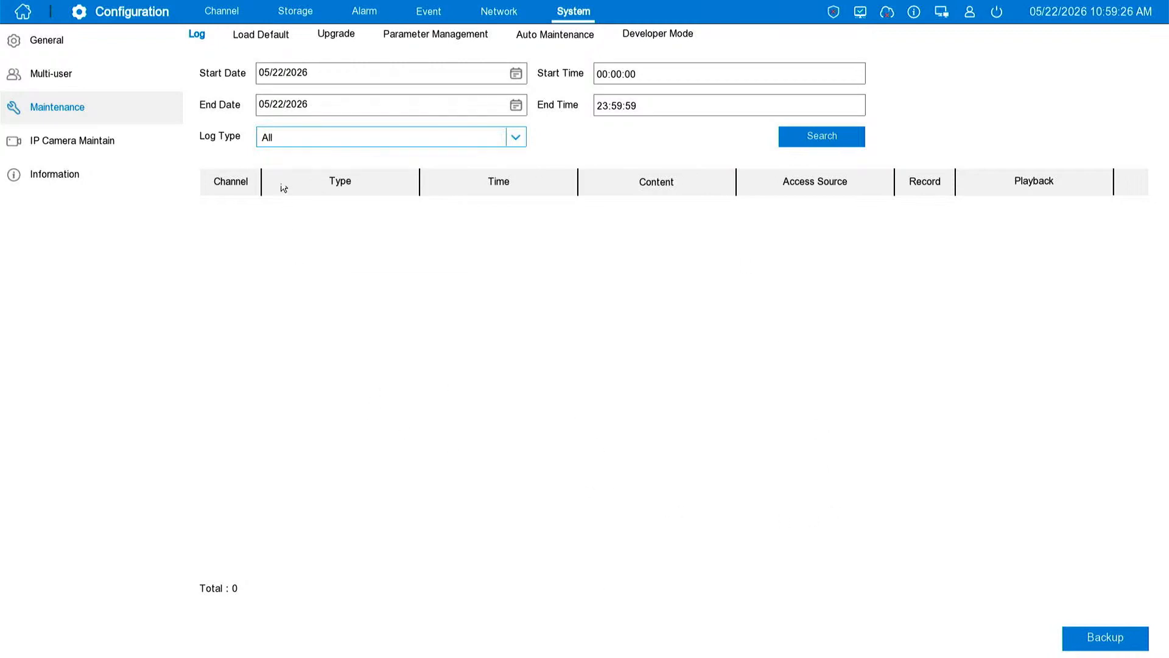
- Review the recorder's maintenance options for loading defaults, upgrading, auto maintenance, and saving or loading parameters
{"action": "left_click", "coordinate": [265, 33]}
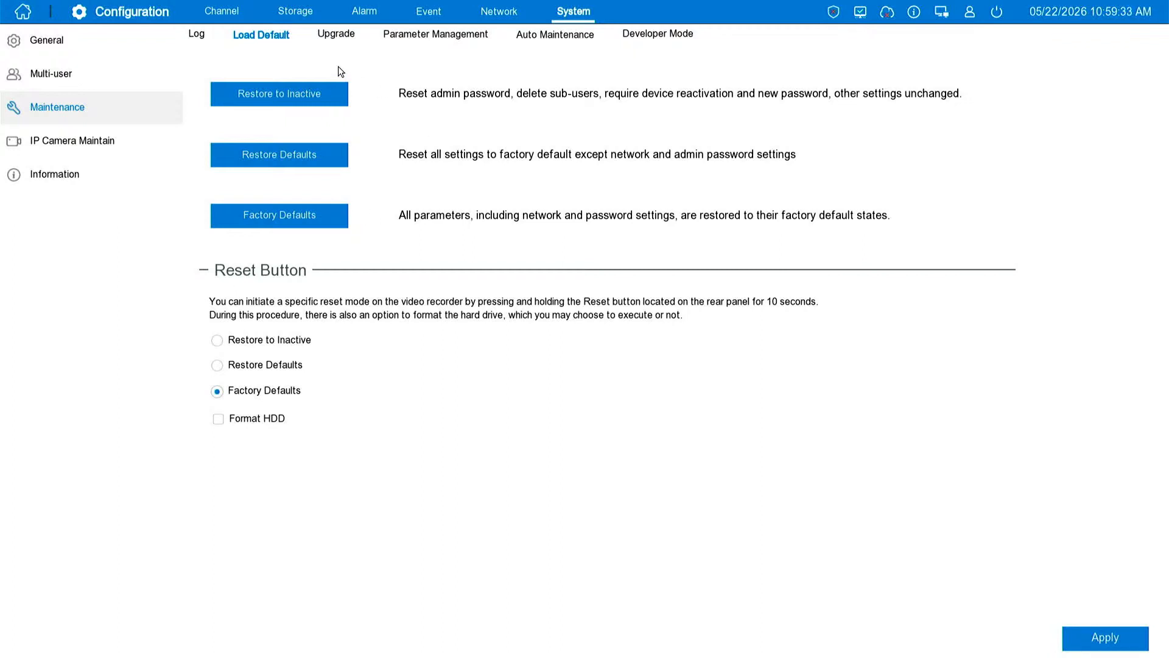
{"action": "left_click", "coordinate": [338, 38]}
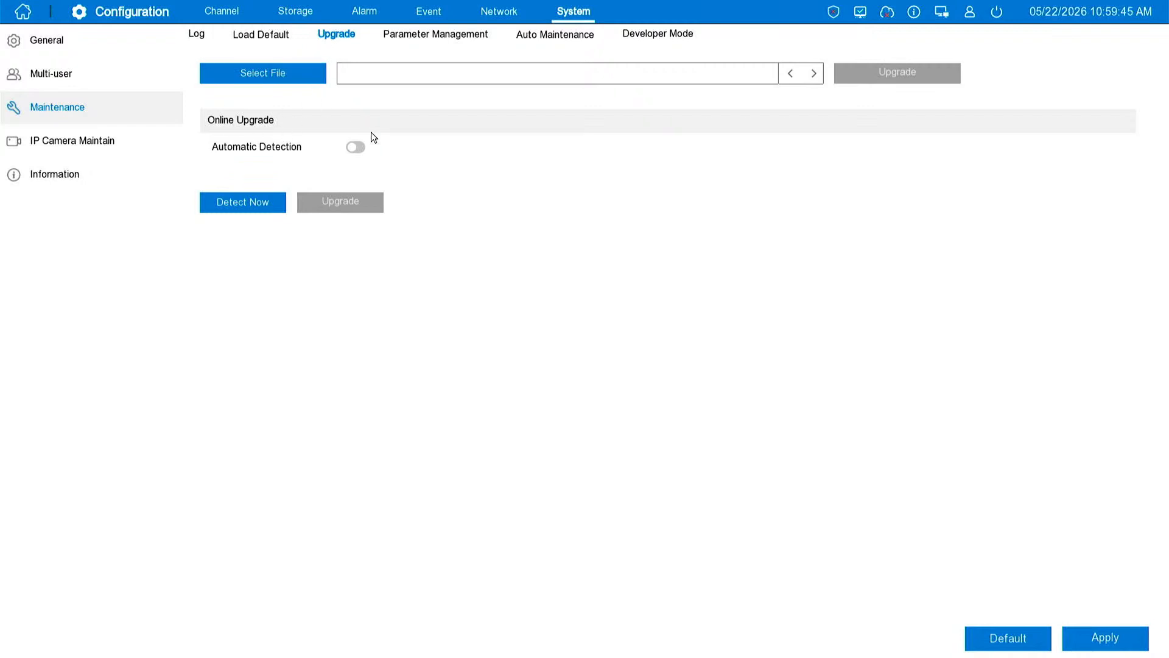
{"action": "left_click", "coordinate": [437, 35]}
{"action": "left_click", "coordinate": [535, 42]}
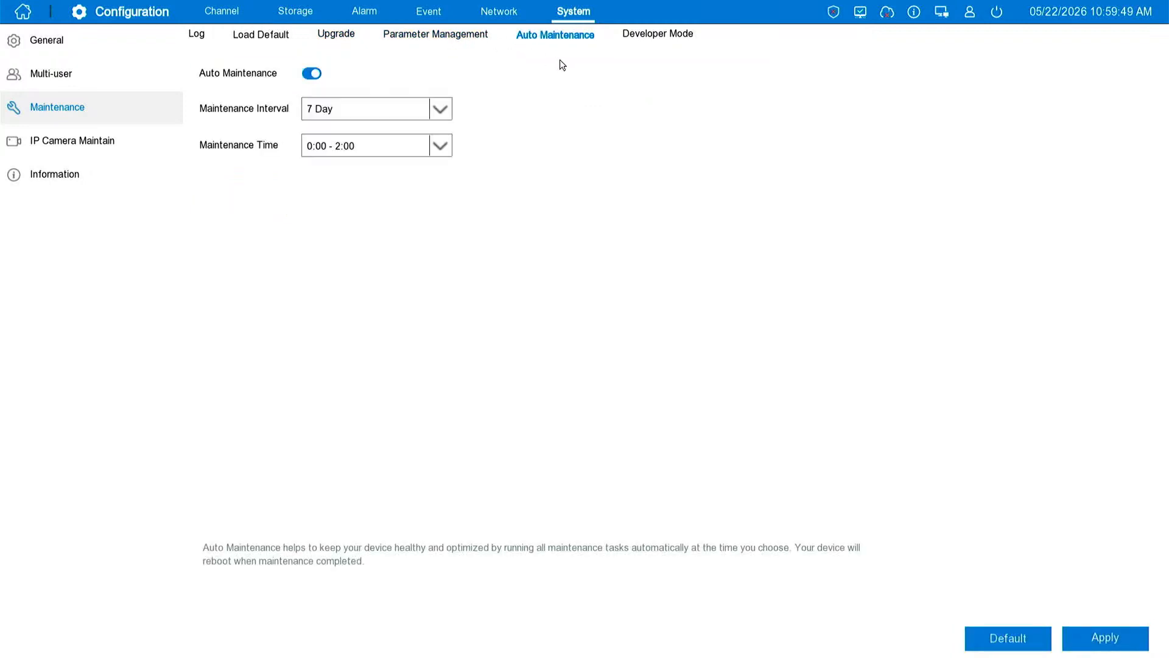
{"action": "left_click", "coordinate": [436, 35]}
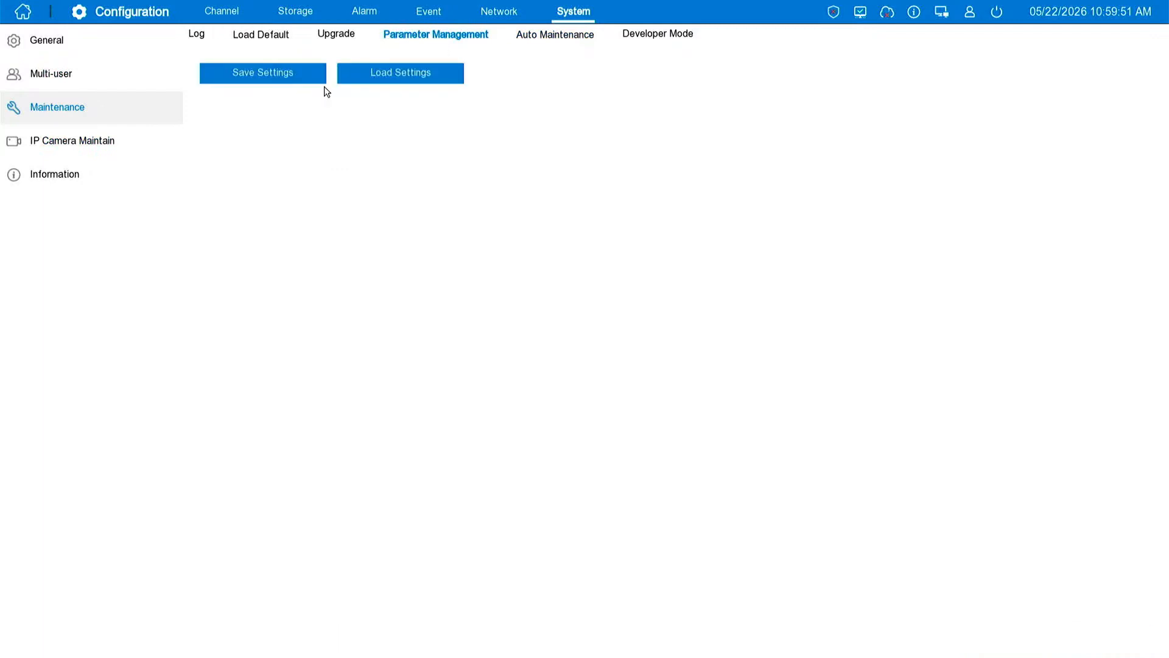
- Review the IP camera upgrade, default loading, reboot and storage formatting options, and return to the live view
{"action": "left_click", "coordinate": [64, 140]}
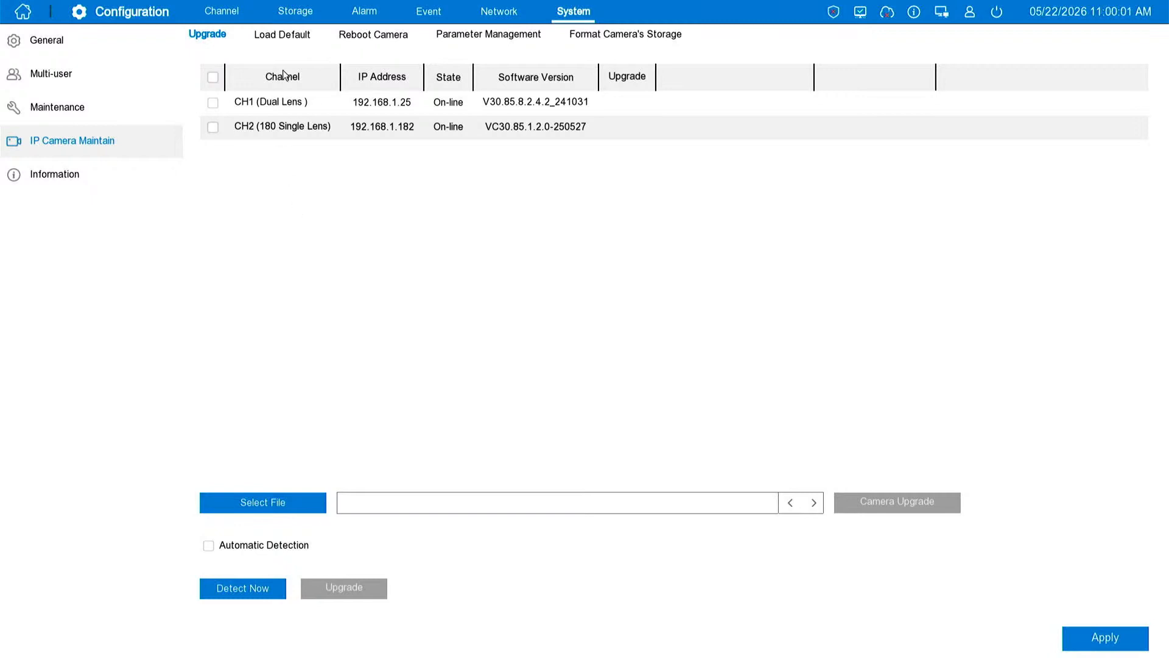
{"action": "left_click", "coordinate": [293, 42]}
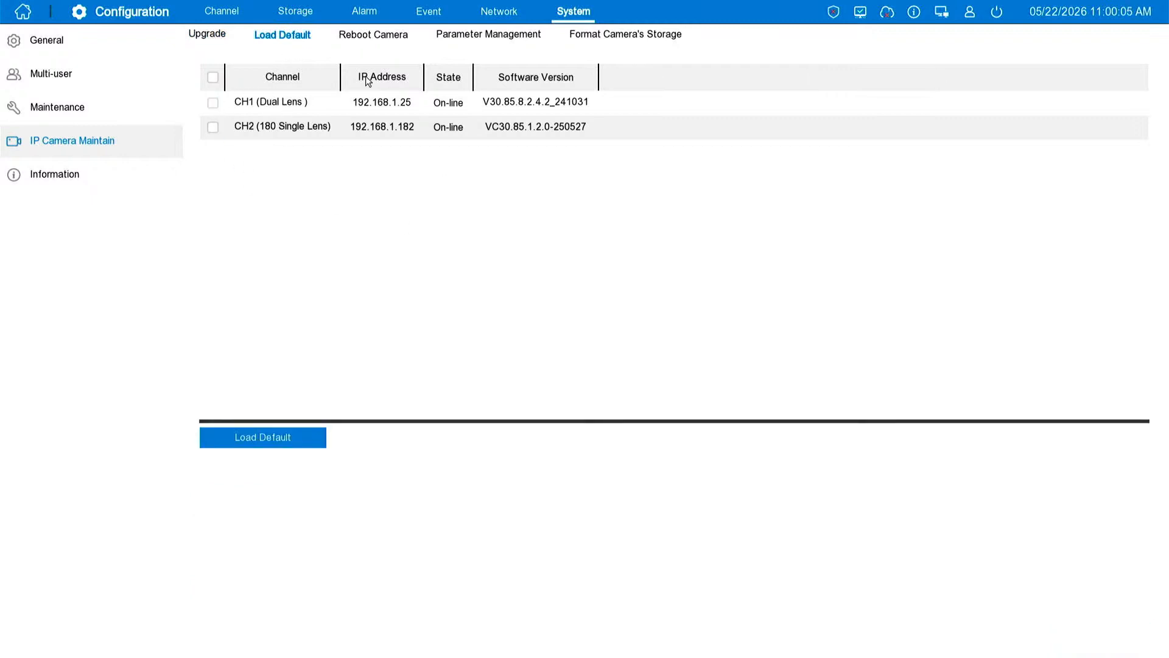
{"action": "left_click", "coordinate": [370, 43]}
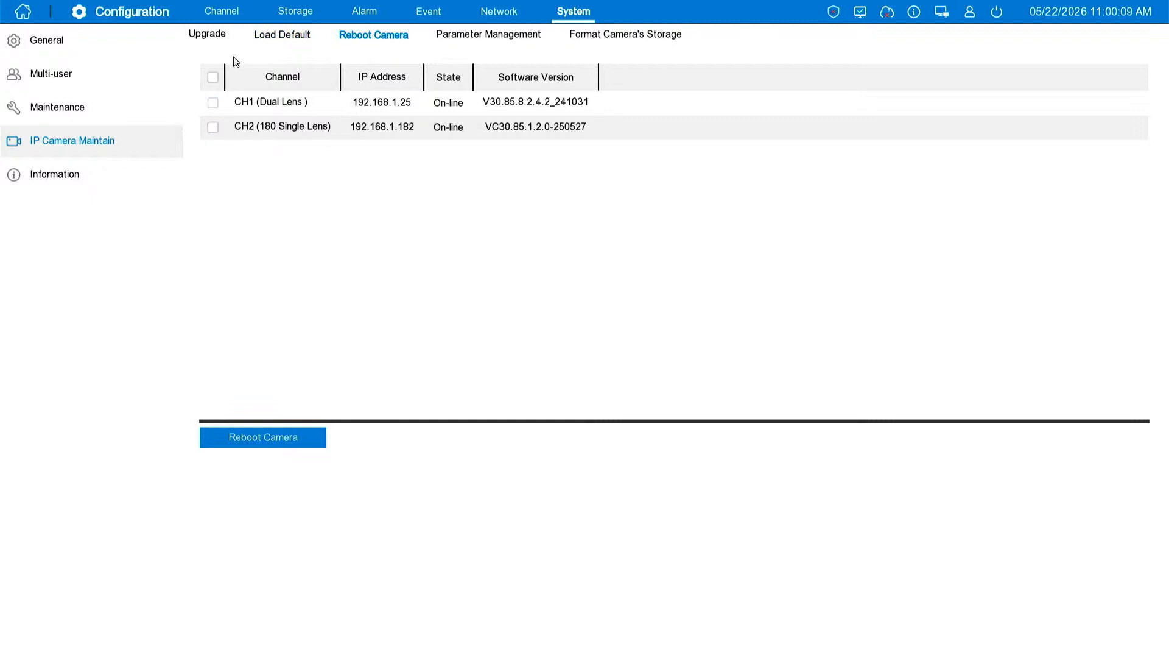
{"action": "left_click", "coordinate": [606, 45]}
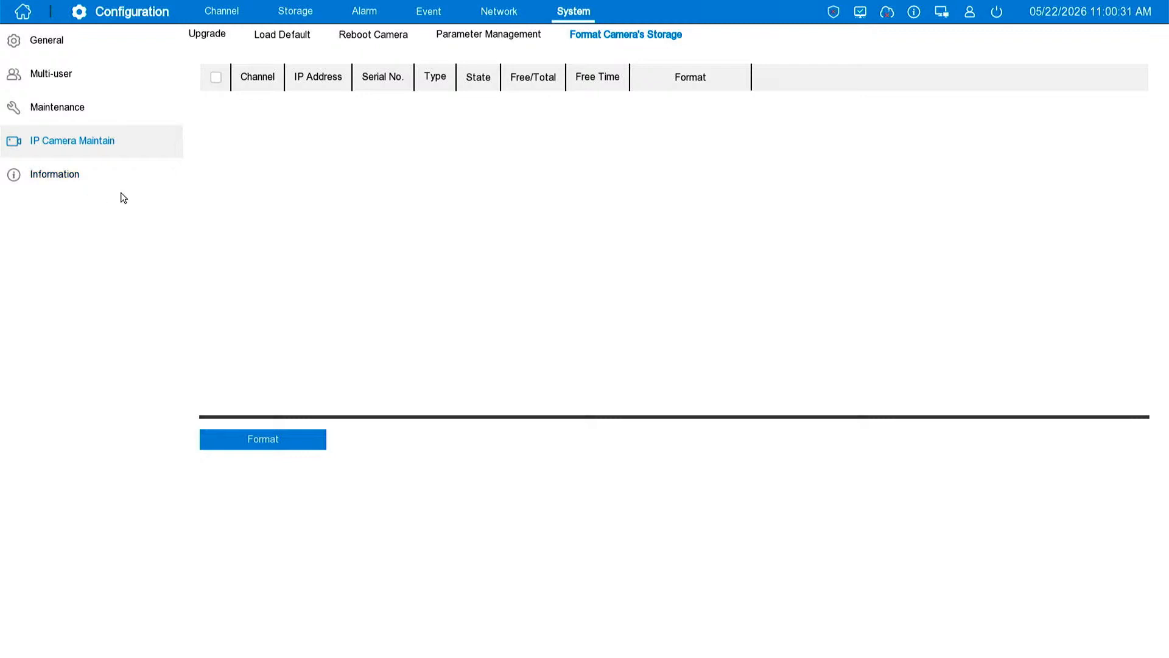
{"action": "right_click", "coordinate": [589, 287]}
{"action": "left_click", "coordinate": [389, 317]}
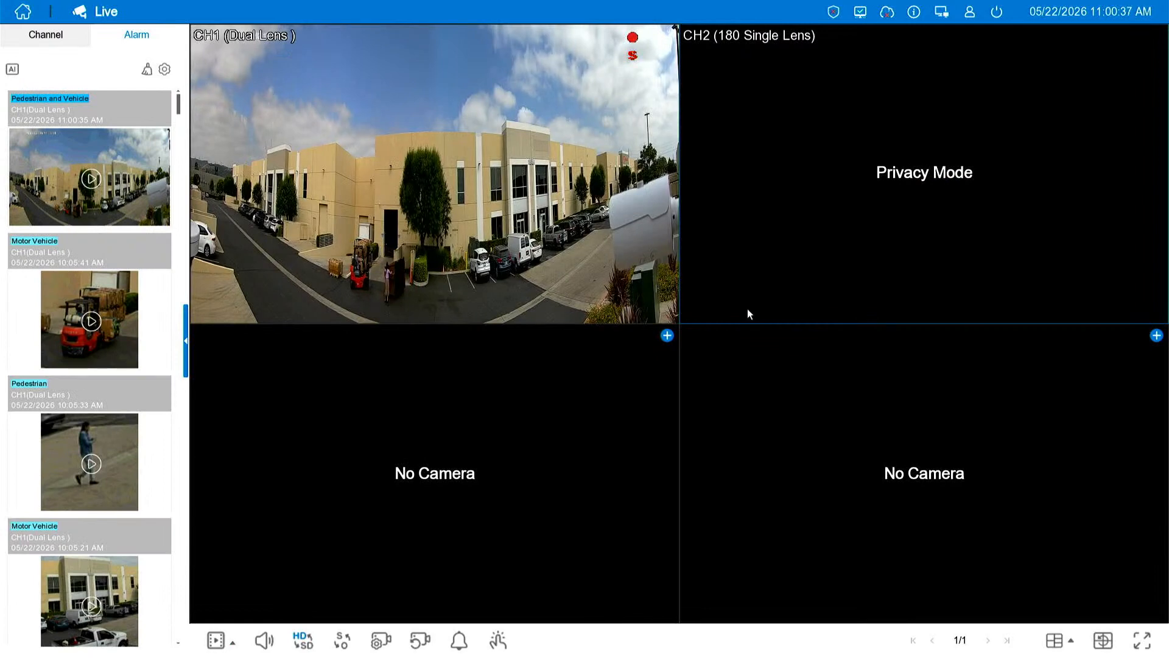
- Turn off disarming in the recorder's alarm configuration, apply the change, and return to the live view
{"action": "right_click", "coordinate": [785, 332]}
{"action": "left_click", "coordinate": [794, 329]}
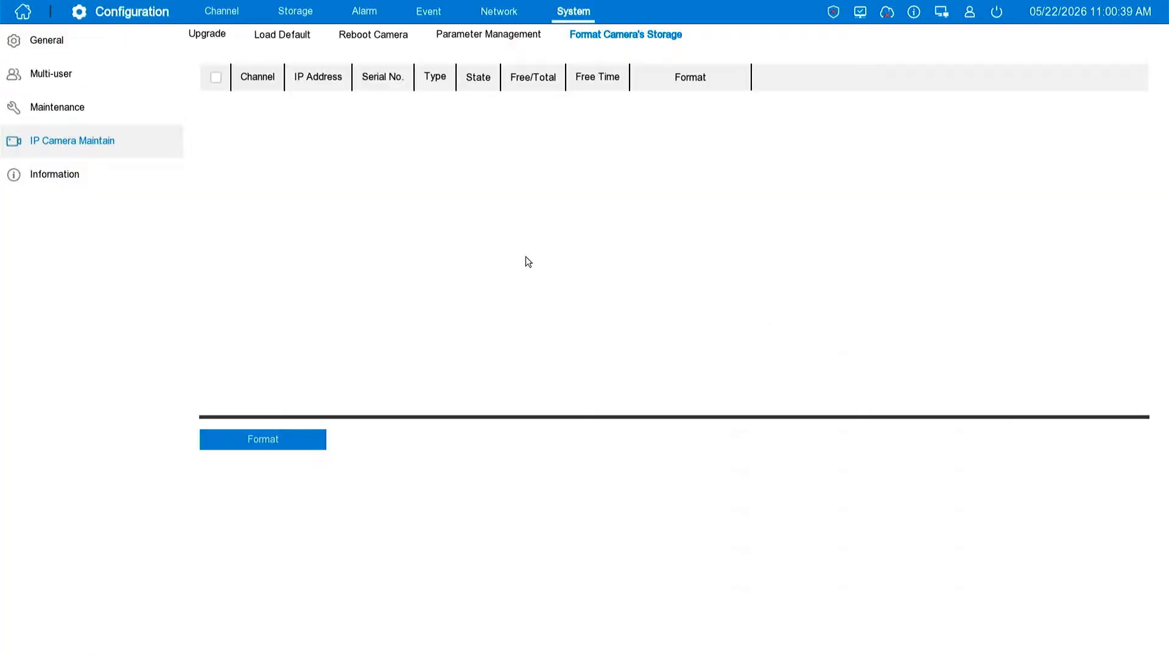
{"action": "left_click", "coordinate": [374, 14]}
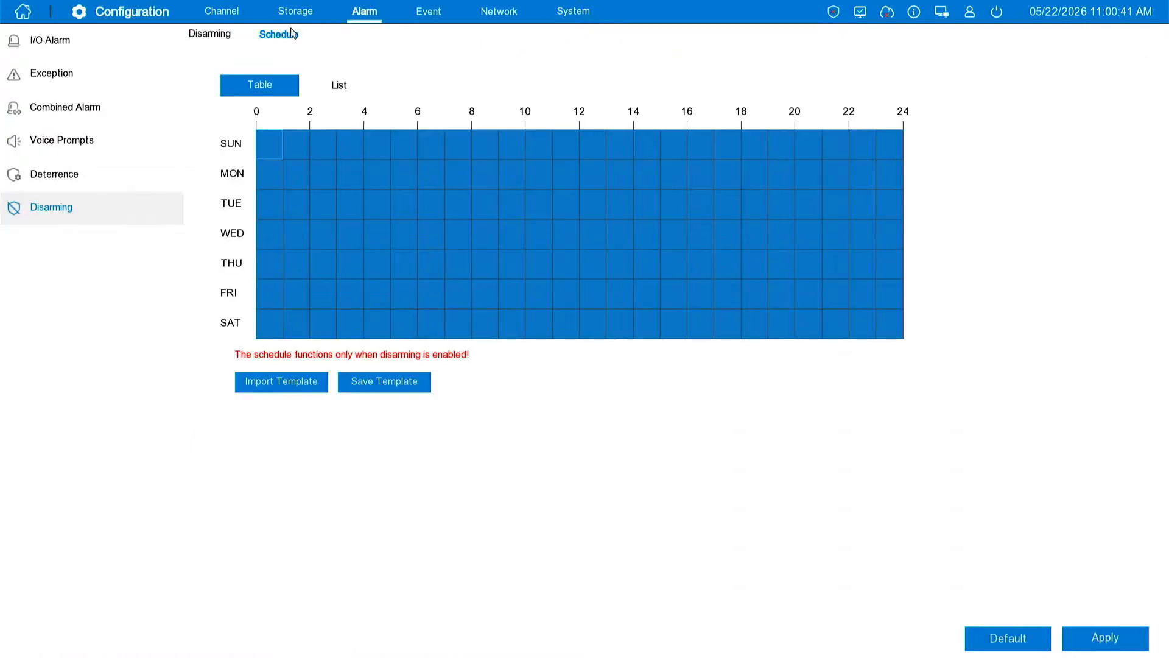
{"action": "left_click", "coordinate": [96, 47]}
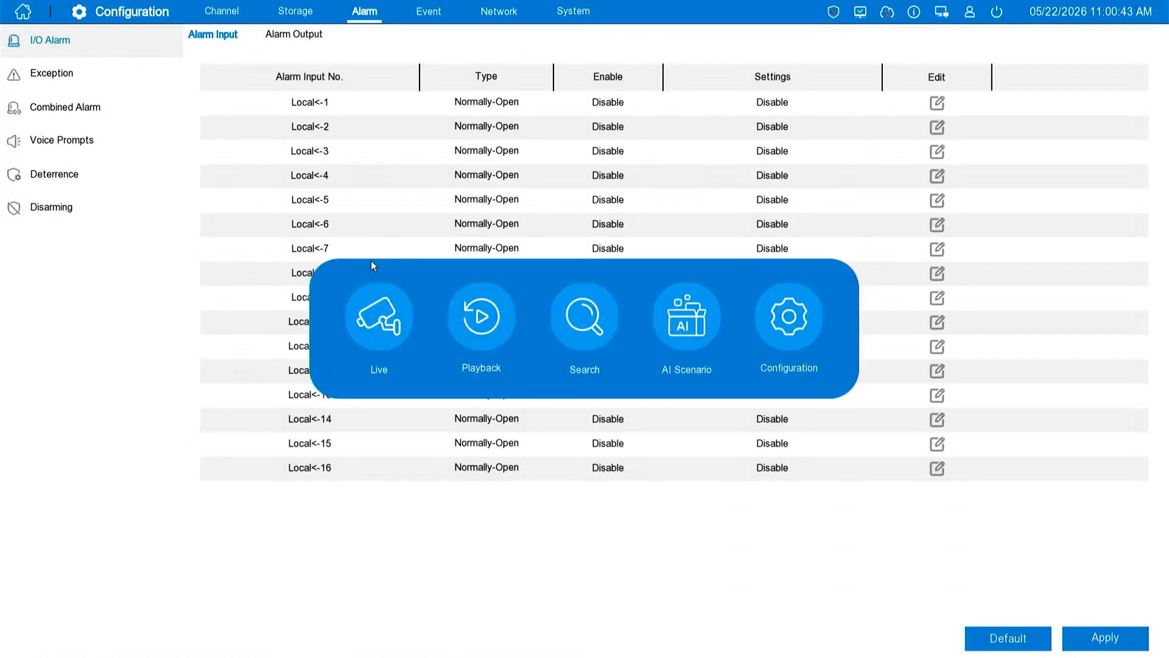
{"action": "left_click", "coordinate": [75, 201]}
{"action": "left_click", "coordinate": [49, 206]}
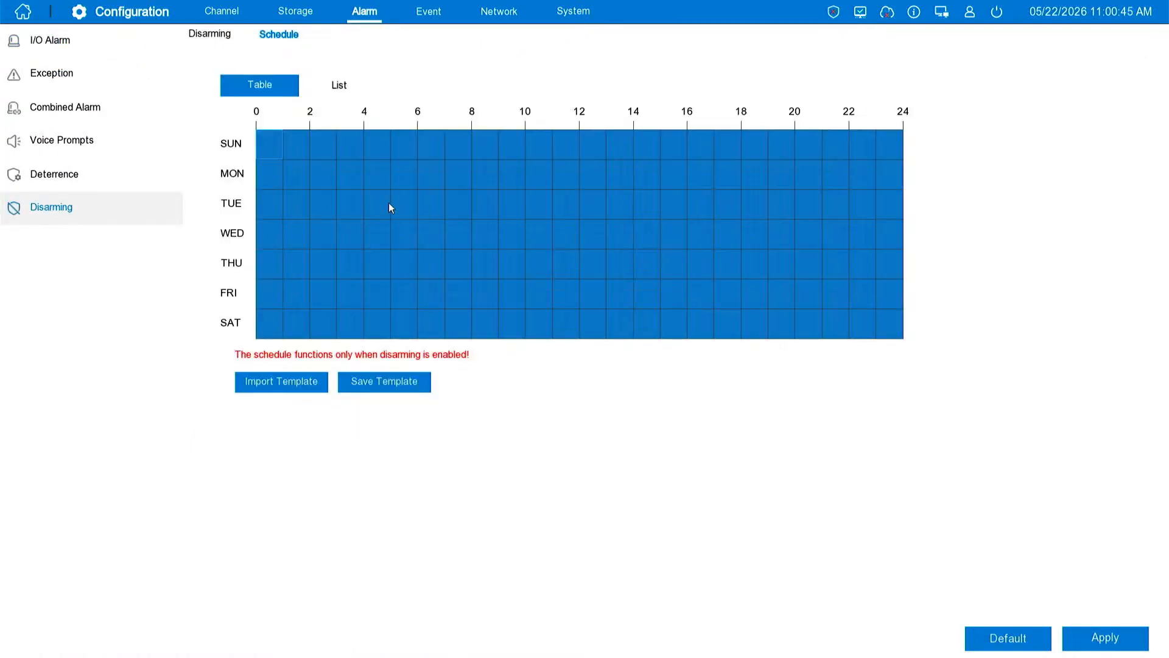
{"action": "left_click", "coordinate": [215, 36]}
{"action": "left_click", "coordinate": [268, 73]}
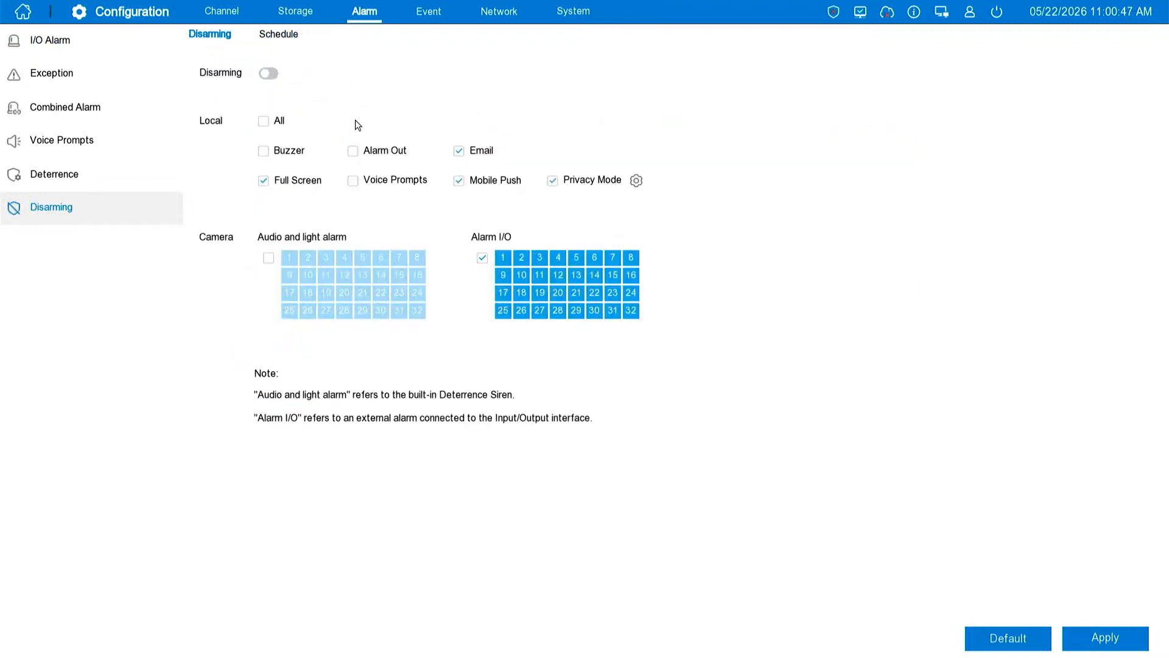
{"action": "left_click", "coordinate": [1099, 637]}
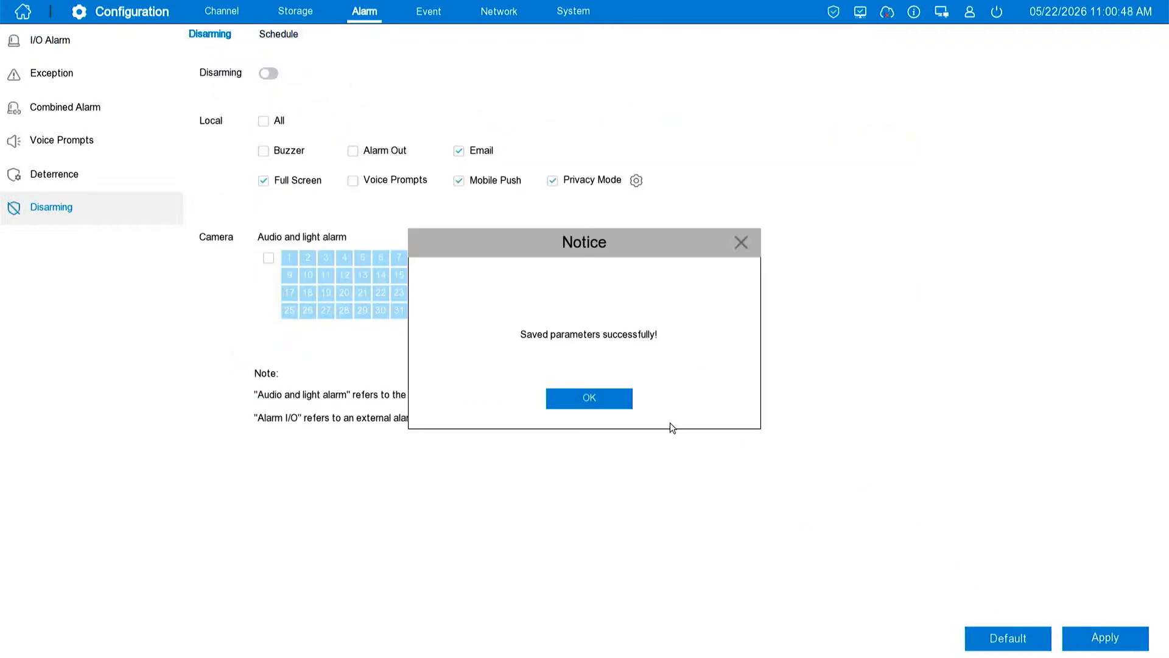
{"action": "left_click", "coordinate": [613, 399]}
{"action": "right_click", "coordinate": [454, 364]}
{"action": "left_click", "coordinate": [394, 321]}
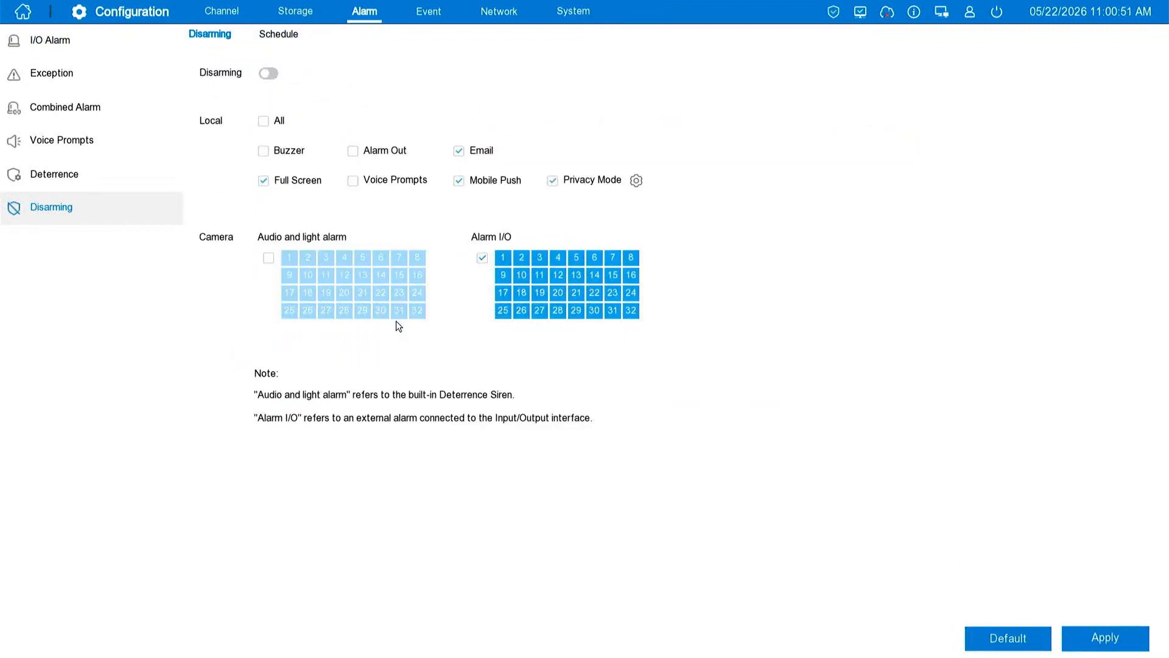